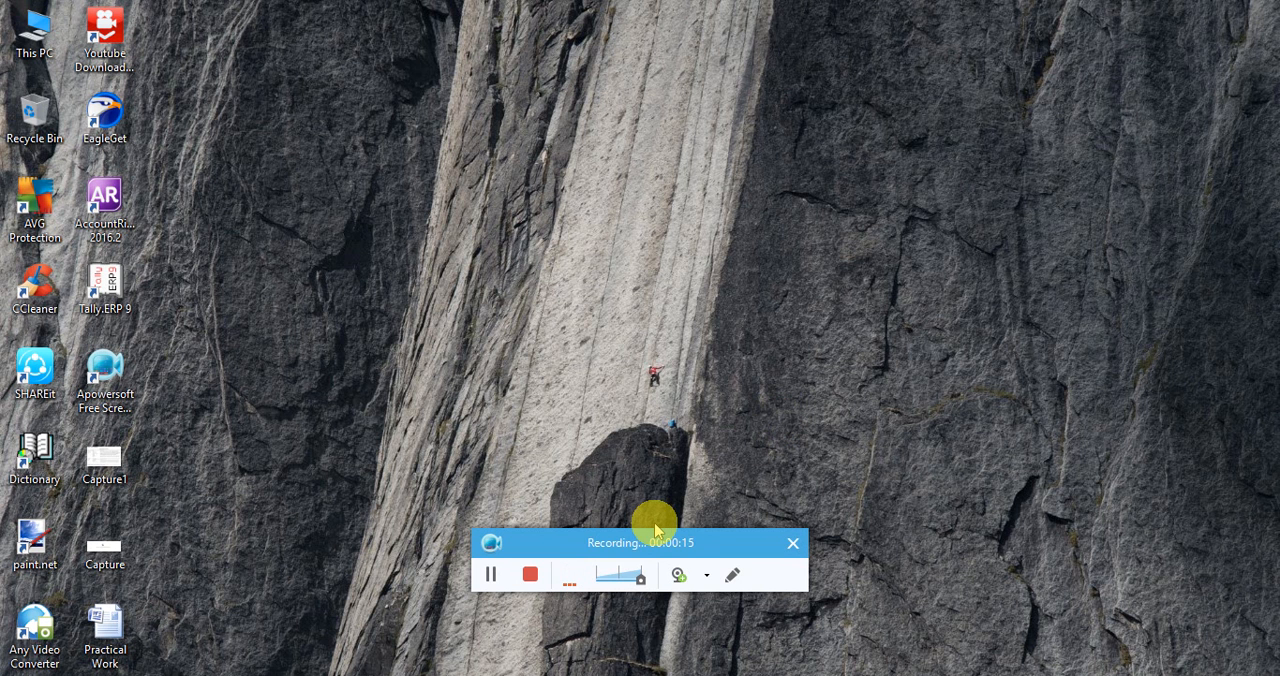
# Launch Tally.ERP 9 in Educational Mode and bring up the gateway for XYZ Fertilizers Trading Pvt Ltd.
pyautogui.moveTo(655, 540); pyautogui.dragTo(859, 668)
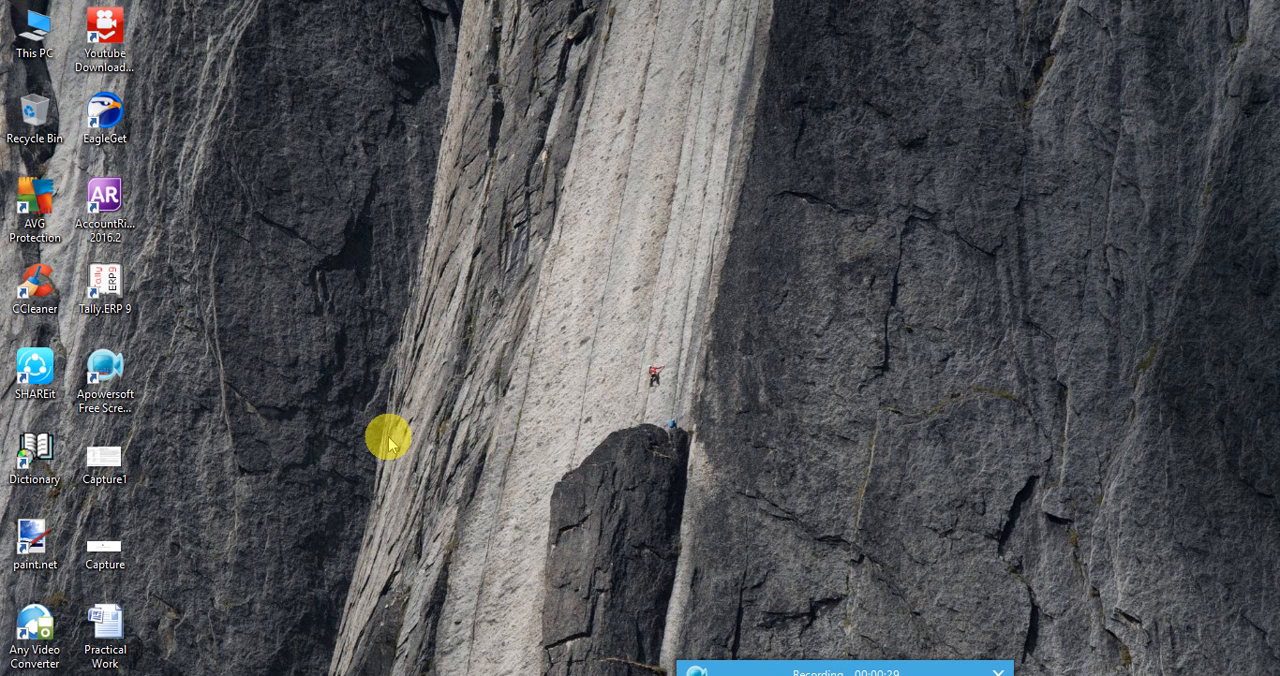
pyautogui.doubleClick(104, 290)
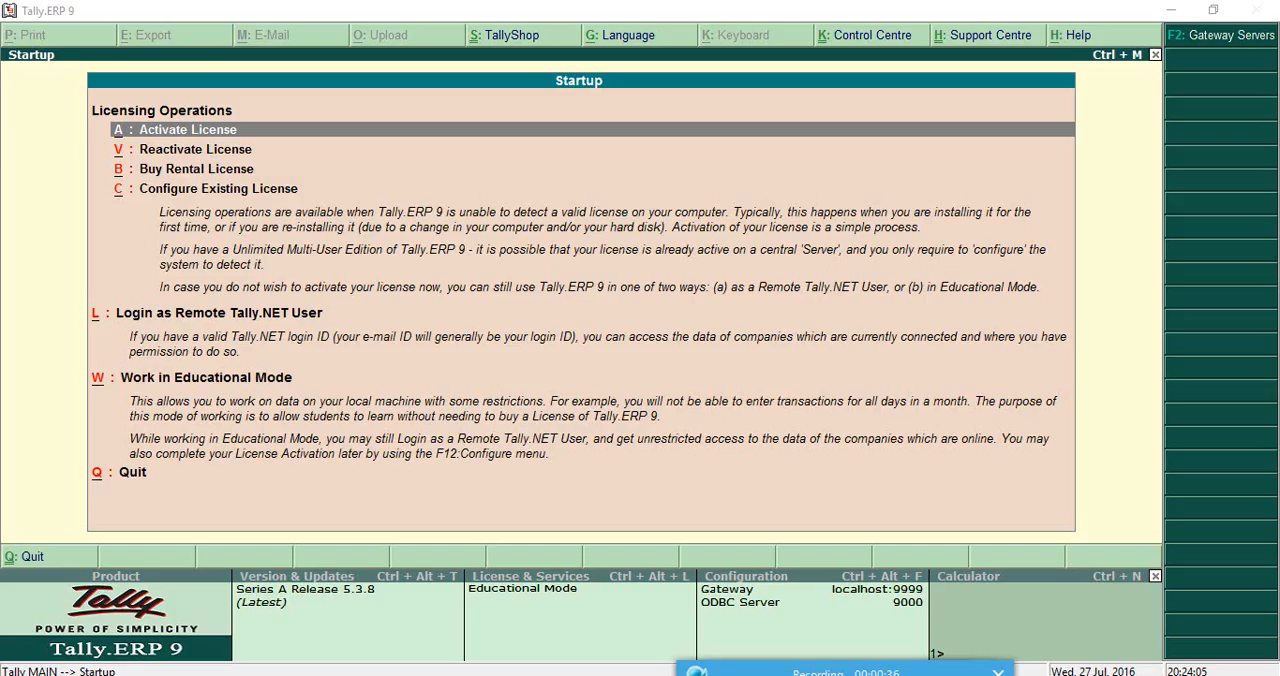
pyautogui.click(287, 20)
pyautogui.press('Down')
pyautogui.press('Down')
pyautogui.press('Down')
pyautogui.press('Down')
pyautogui.press('Down')
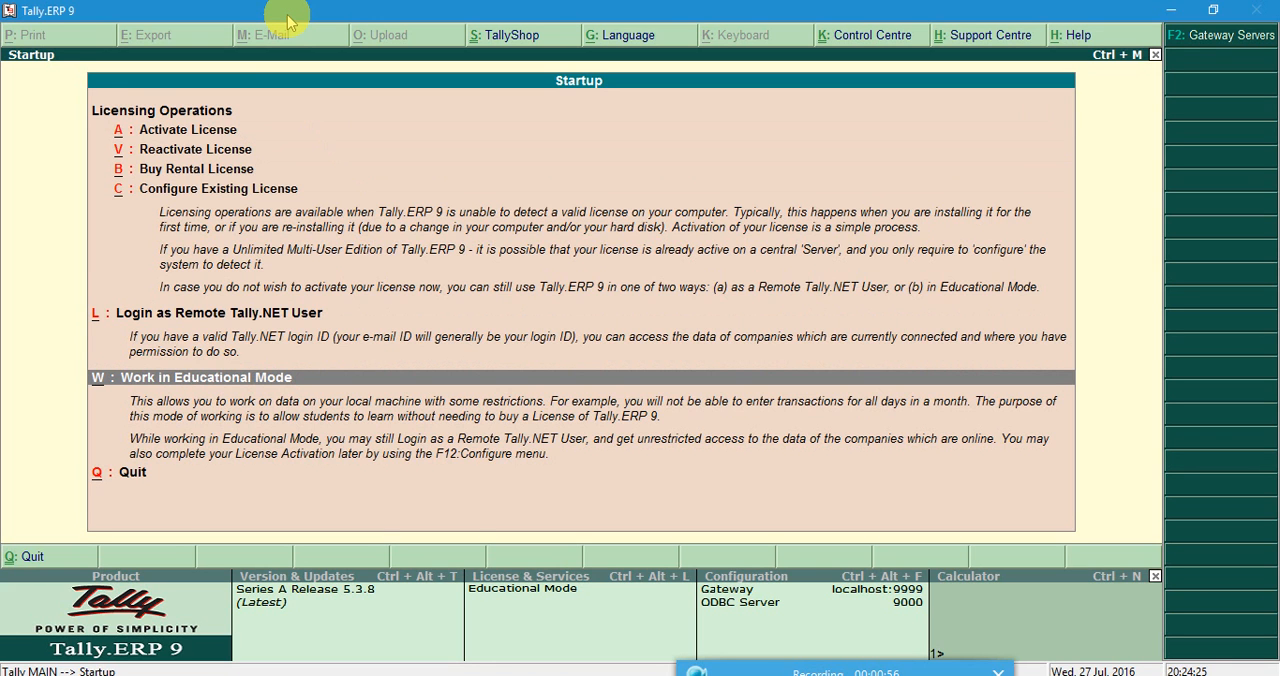
pyautogui.press('w')
pyautogui.press('Down')
pyautogui.press('Return')
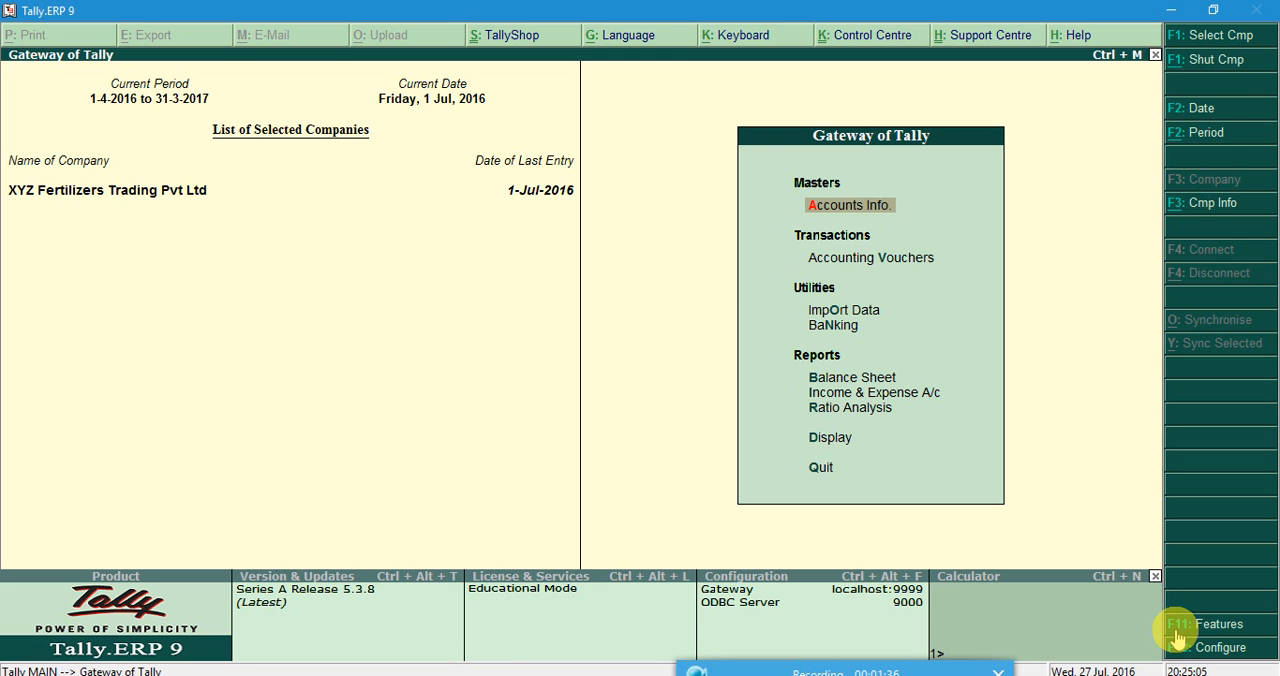
# In the company's accounting features, set Maintain accounts only to No and return to the Gateway of Tally.
pyautogui.click(1177, 634)
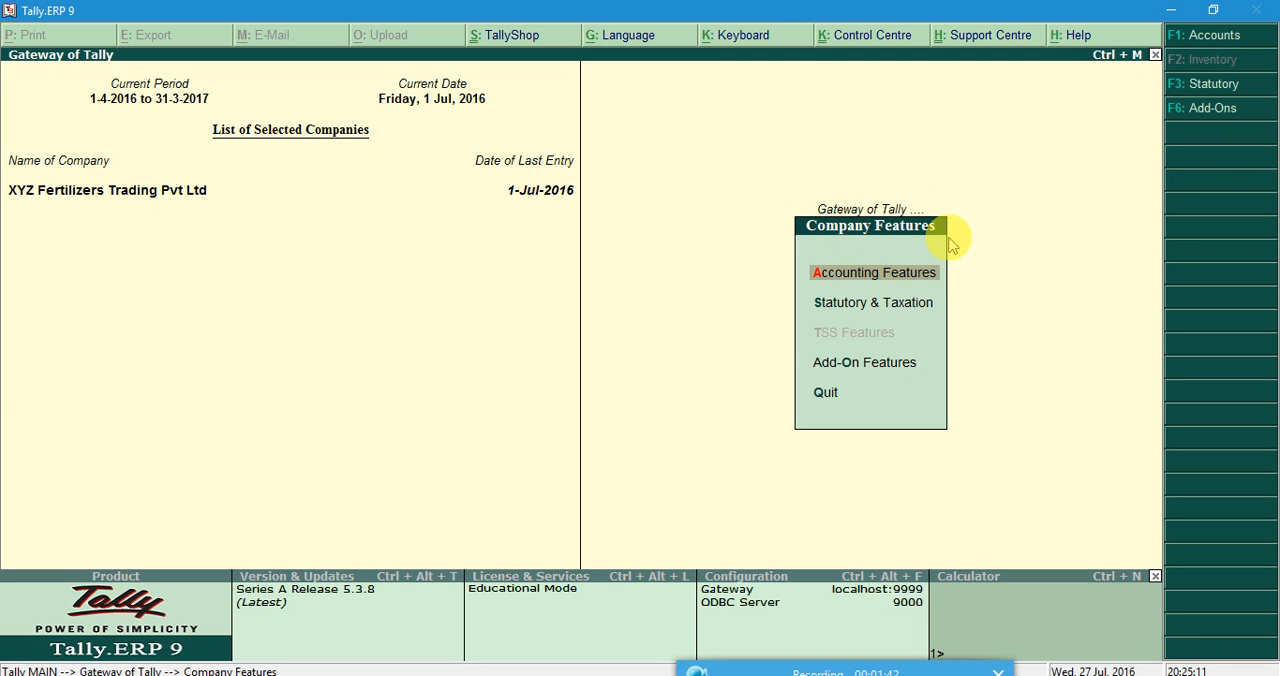
pyautogui.click(851, 284)
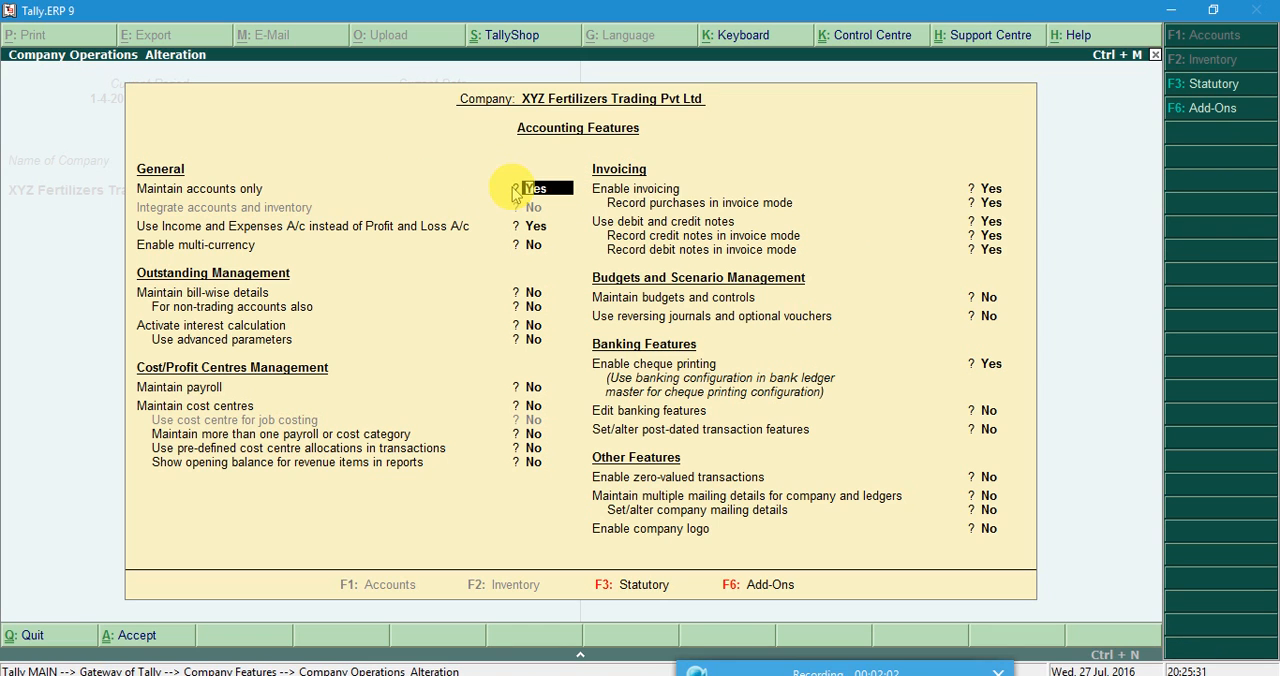
pyautogui.press('n')
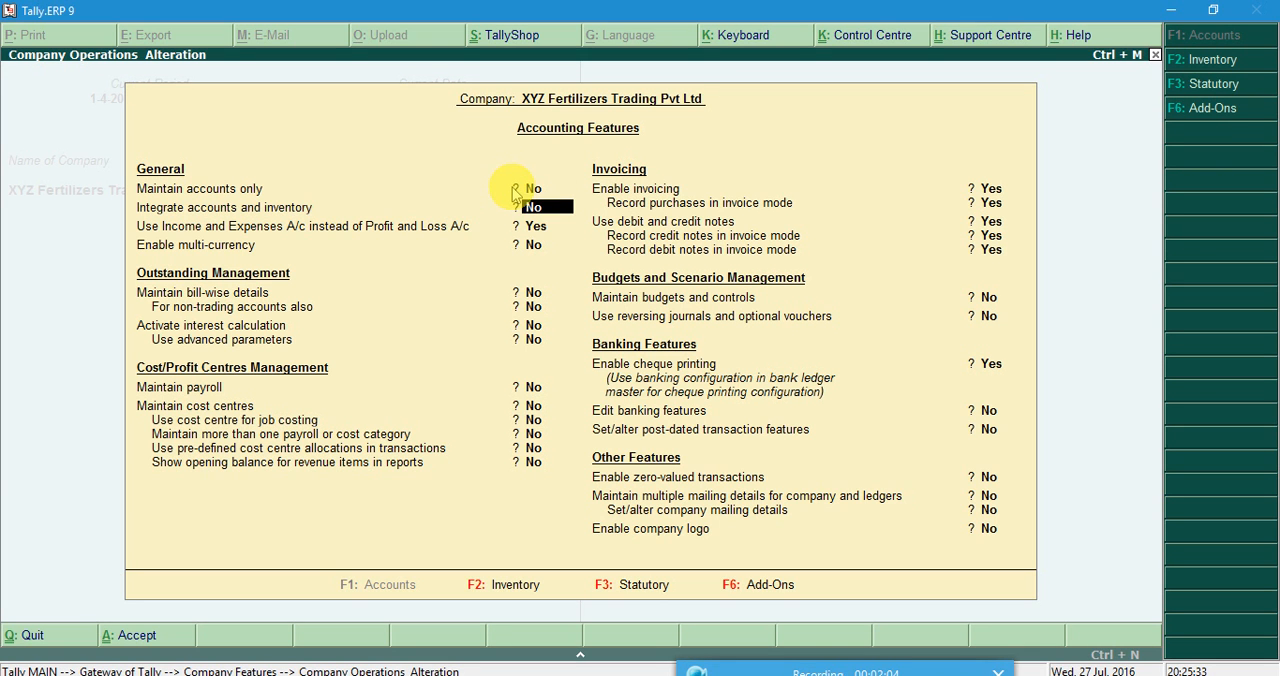
pyautogui.press('Return')
pyautogui.press('Return')
pyautogui.press('Return')
pyautogui.press('Return')
pyautogui.press('Return')
pyautogui.press('Return')
pyautogui.press('Return')
pyautogui.press('Return')
pyautogui.press('Return')
pyautogui.press('Return')
pyautogui.press('Return')
pyautogui.press('Return')
pyautogui.press('Return')
pyautogui.press('Return')
pyautogui.press('Return')
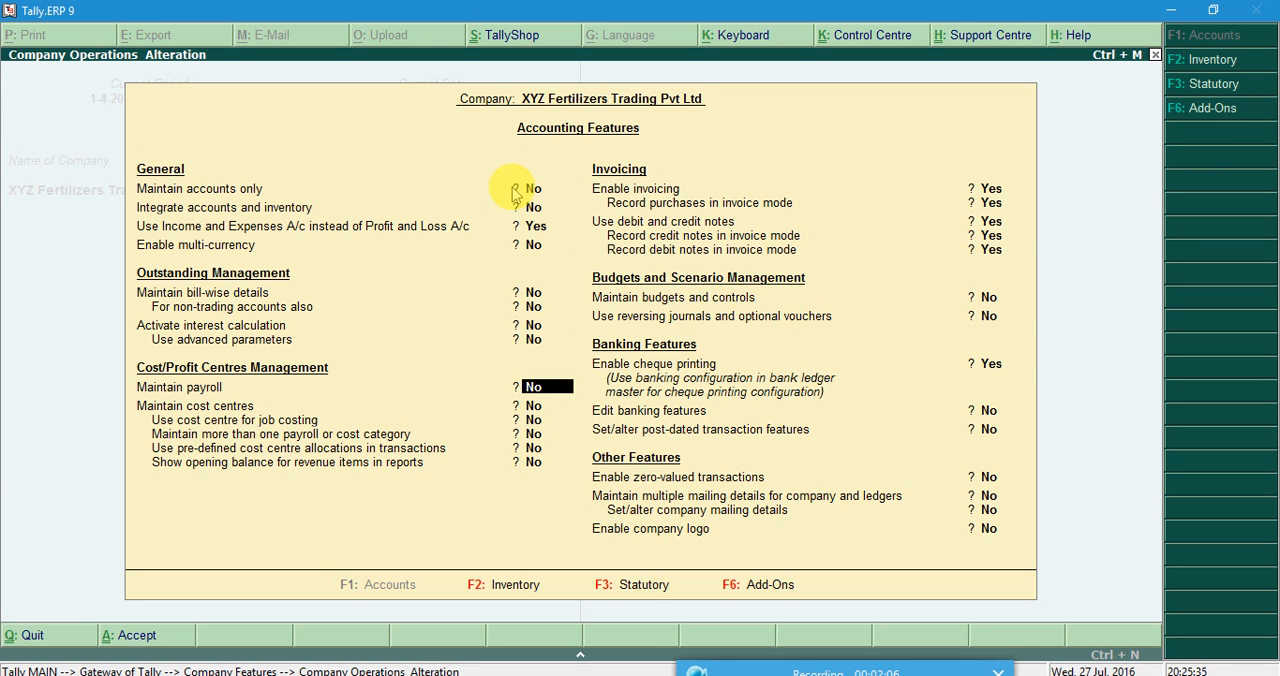
pyautogui.press('Return')
pyautogui.press('Return')
pyautogui.press('Return')
pyautogui.press('Return')
pyautogui.press('Return')
pyautogui.press('Return')
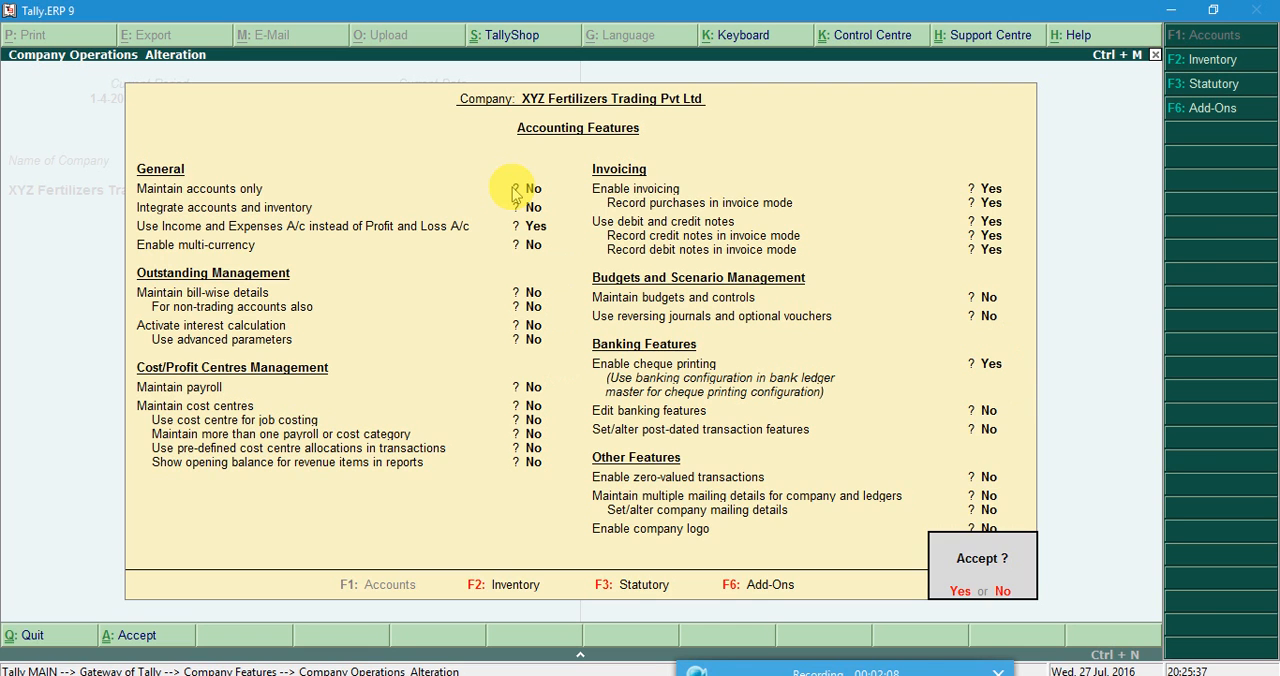
pyautogui.press('Escape')
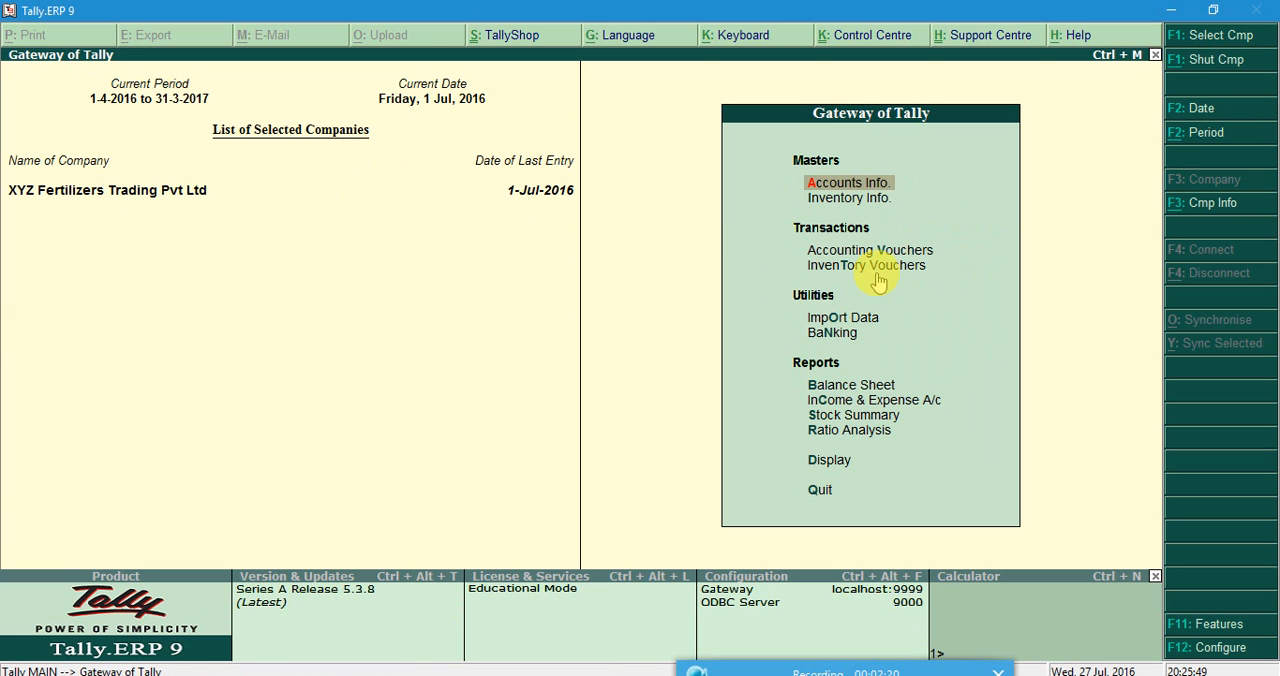
# Look over the inventory masters offered: stock groups, stock items and units of measure.
pyautogui.press('Down')
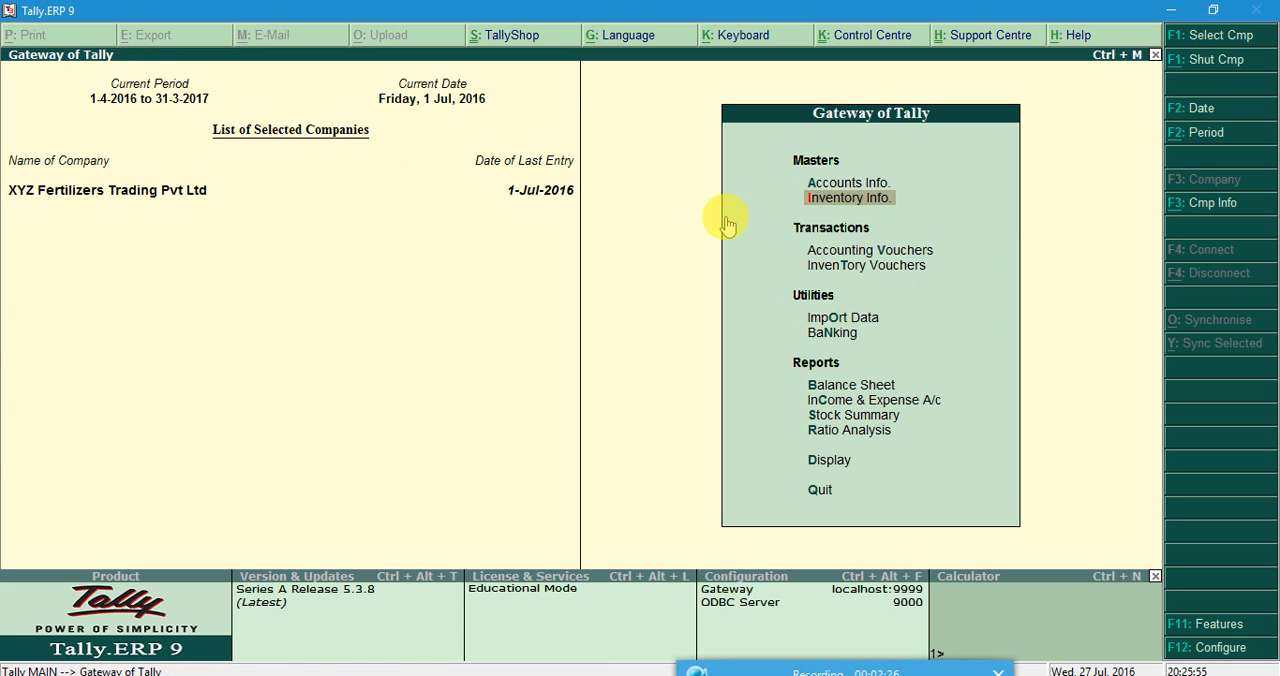
pyautogui.press('Return')
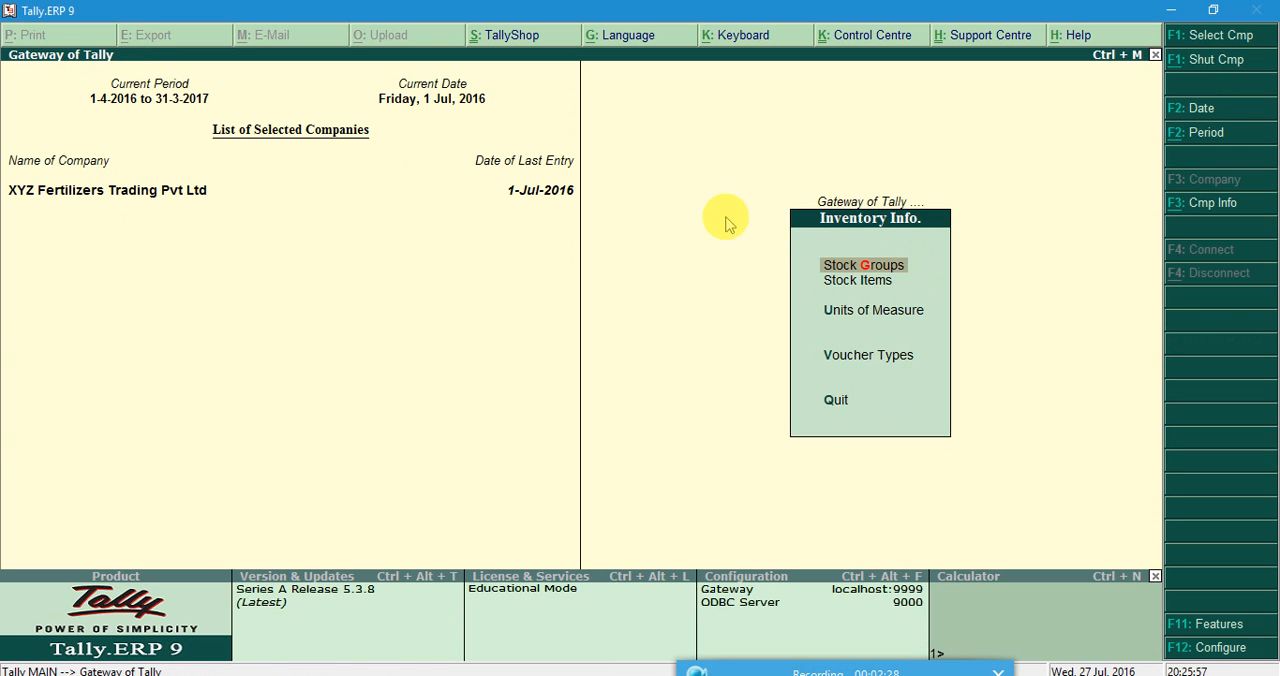
pyautogui.press('Down')
pyautogui.press('Down')
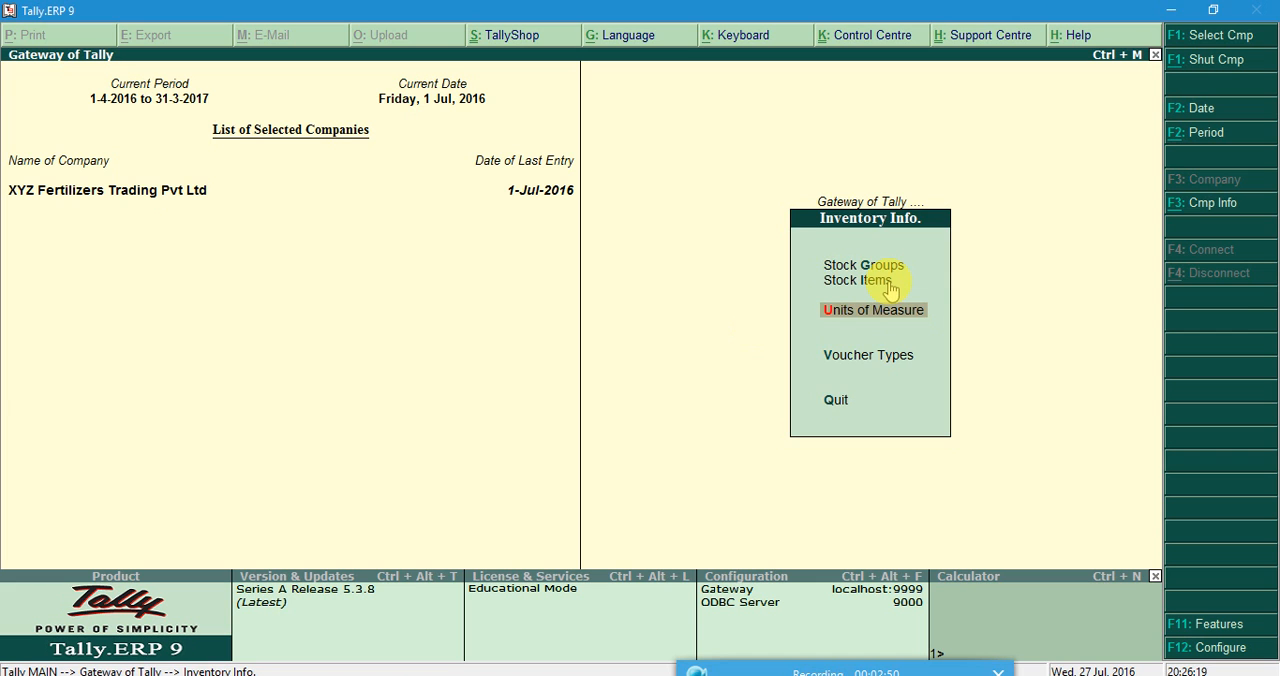
pyautogui.press('Escape')
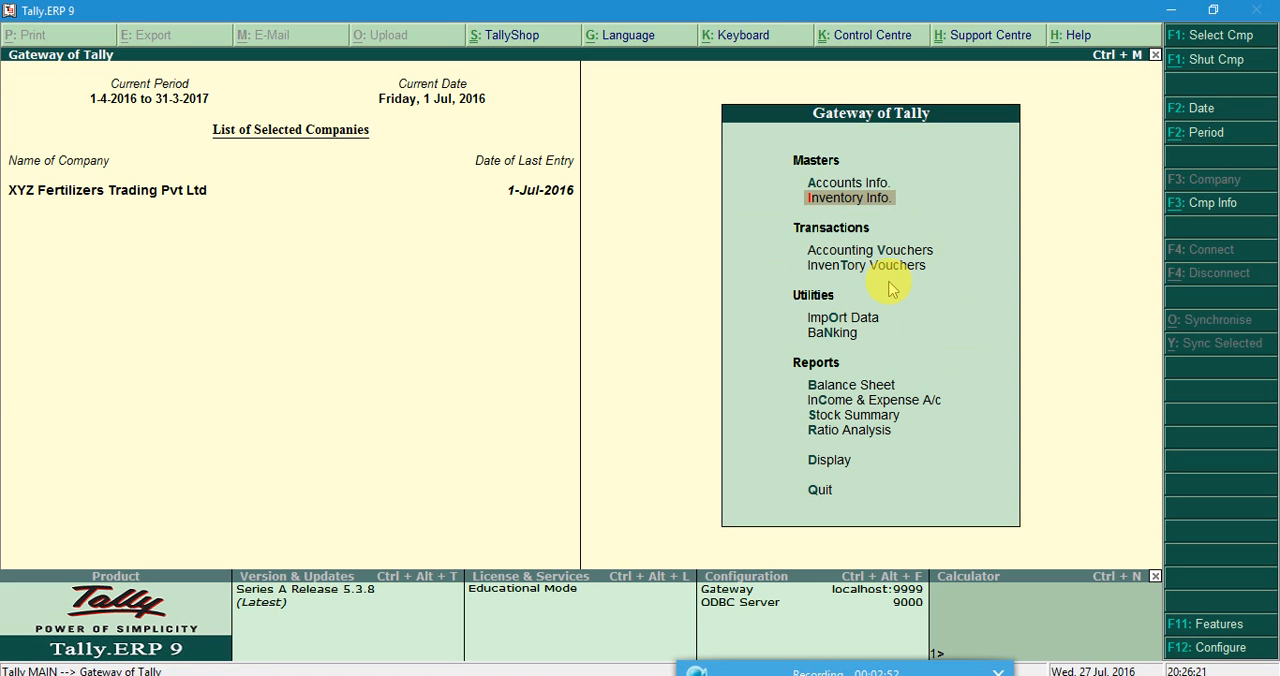
# Open Accounting Vouchers for XYZ Fertilizers Trading Pvt Ltd.
pyautogui.press('Down')
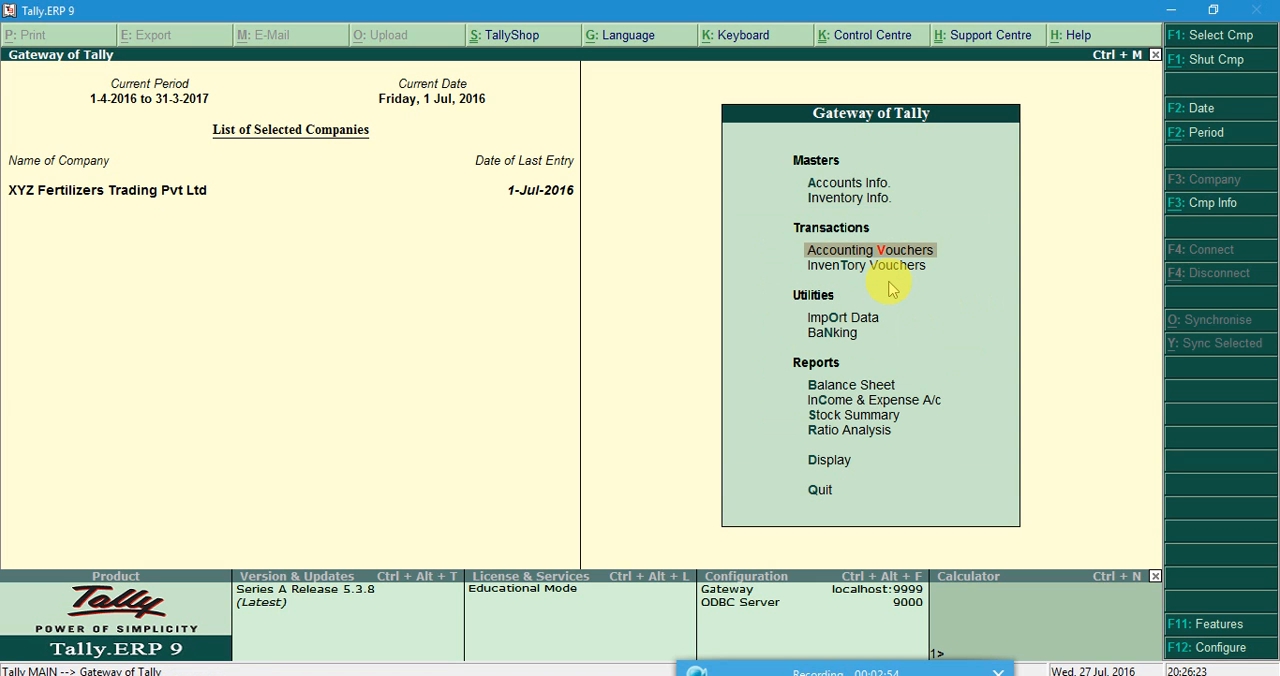
pyautogui.press('Down')
pyautogui.press('Up')
pyautogui.press('Return')
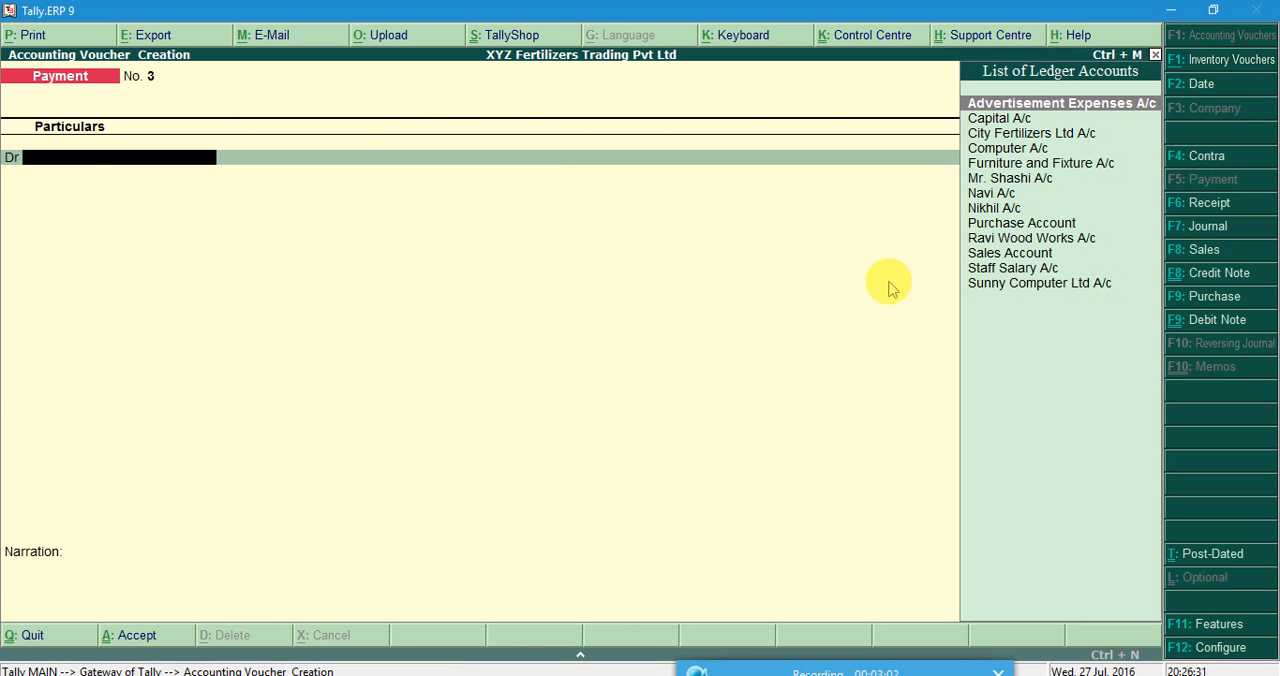
# Switch to the Practical Work document in Word and examine its fertilizer purchases and the bag table of the last sale.
pyautogui.moveTo(678, 668)
pyautogui.click(622, 625)
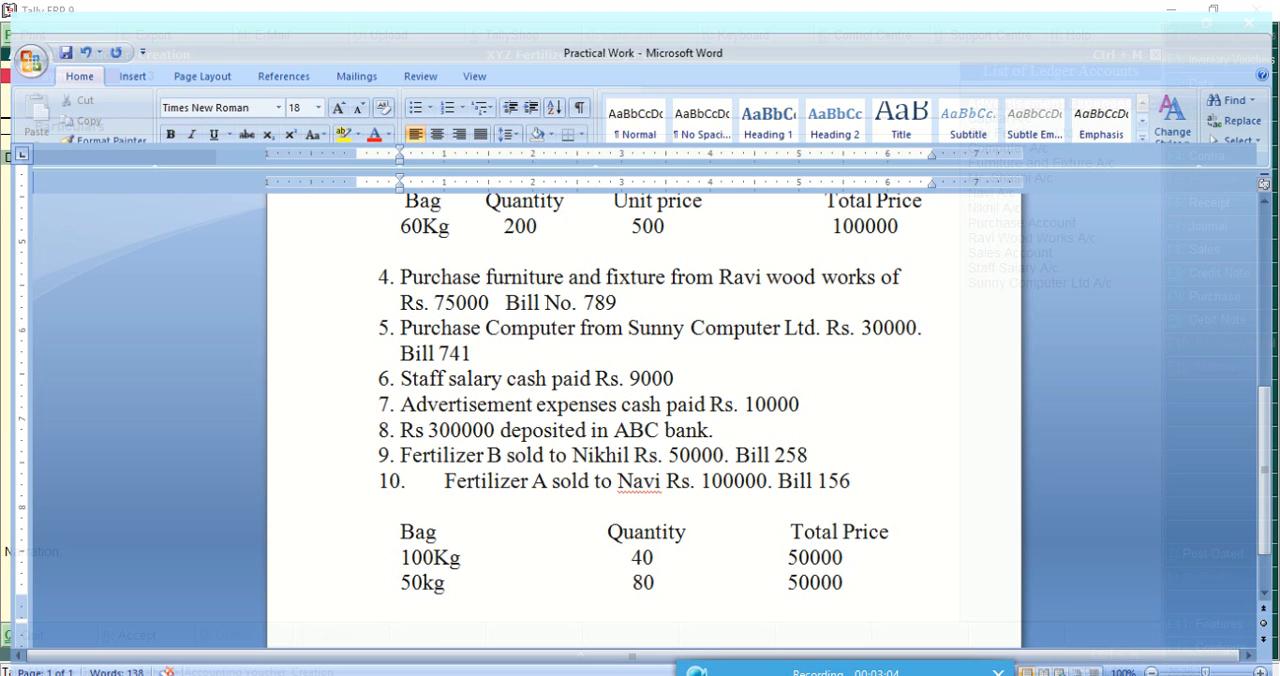
pyautogui.scroll(3, 500, 437)
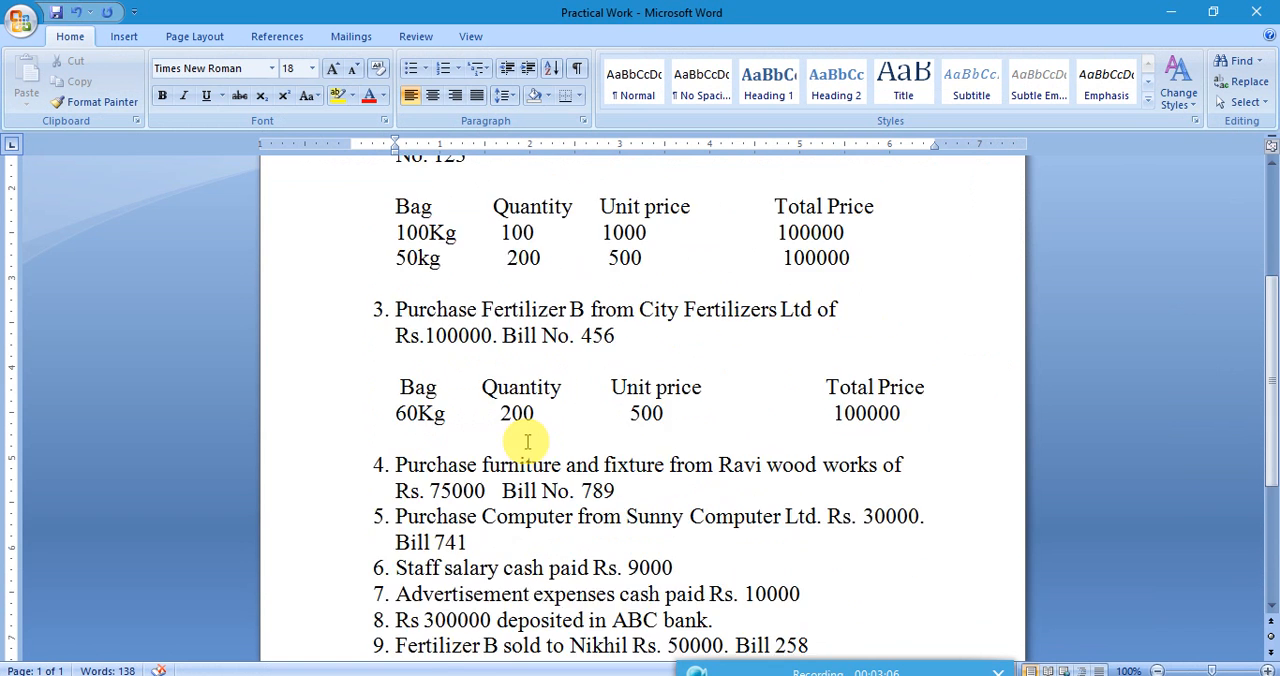
pyautogui.scroll(3, 527, 441)
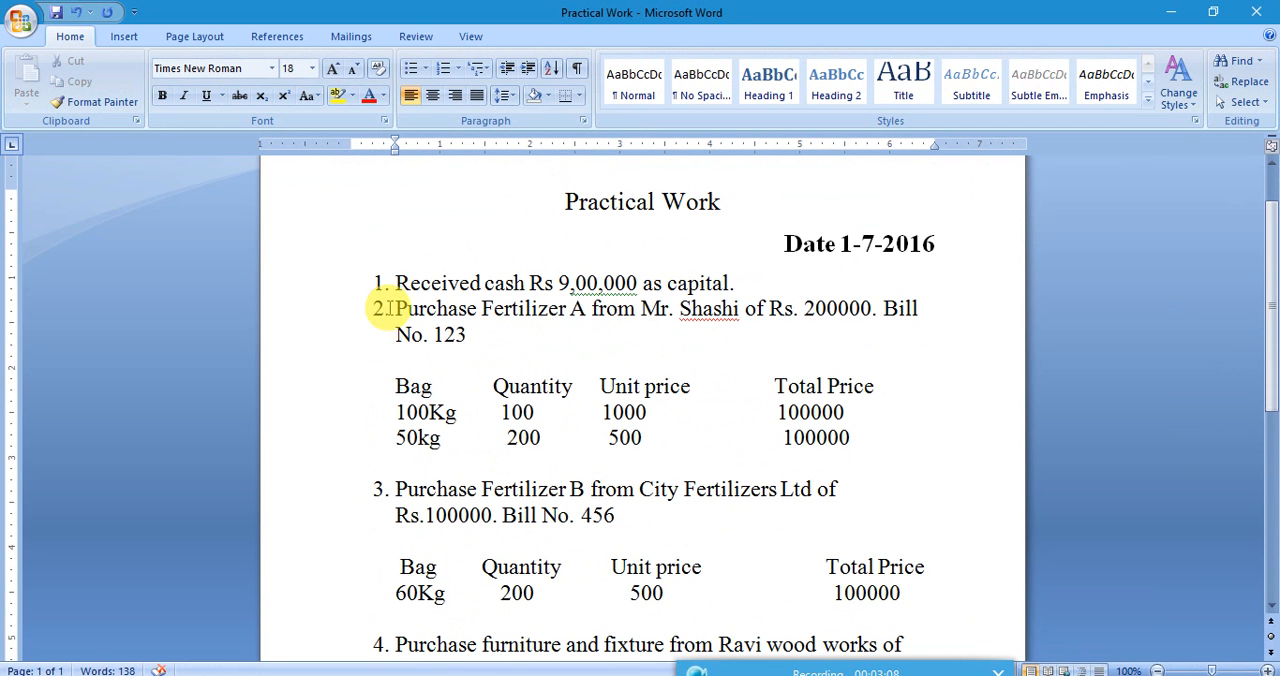
pyautogui.moveTo(397, 312); pyautogui.dragTo(595, 522)
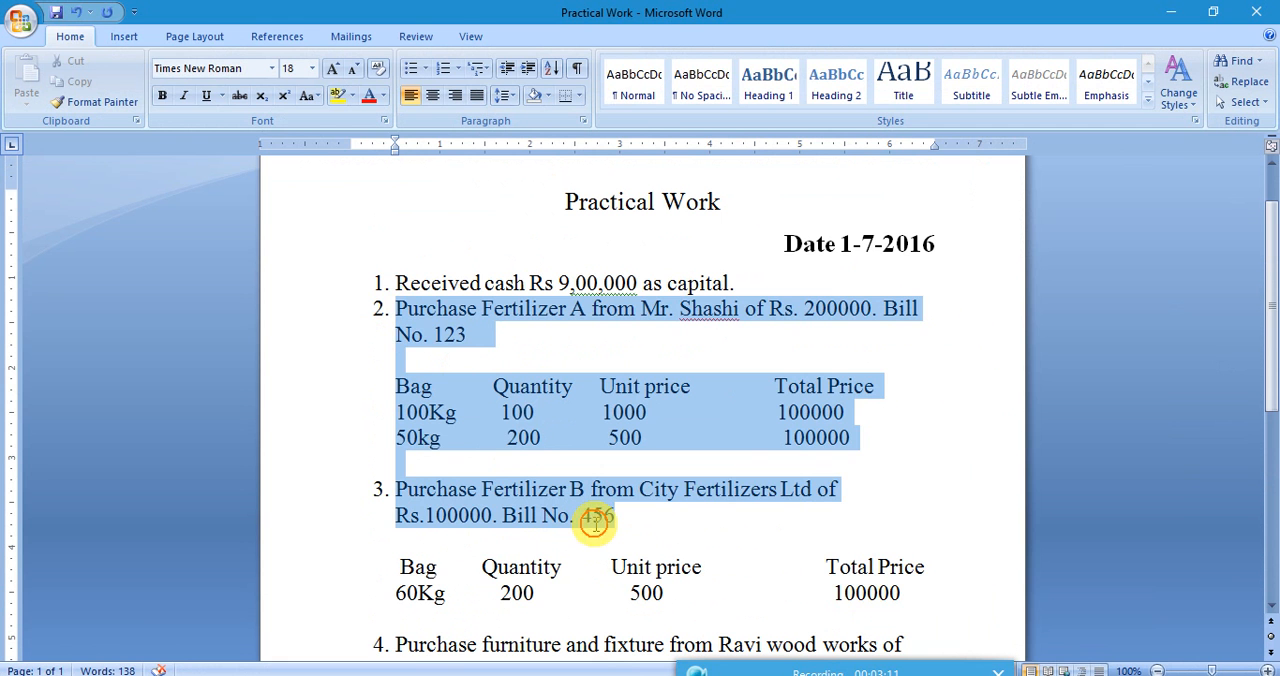
pyautogui.click(706, 417)
pyautogui.scroll(-3, 706, 420)
pyautogui.scroll(-7, 706, 418)
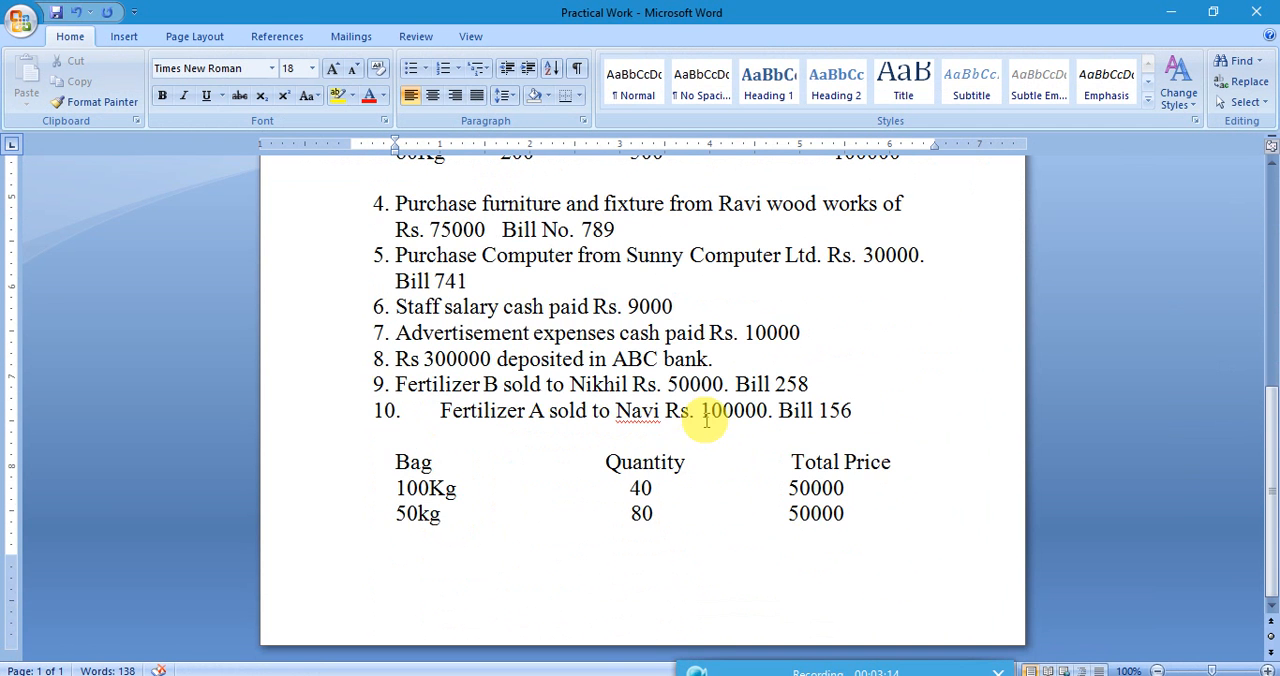
pyautogui.moveTo(421, 424); pyautogui.dragTo(549, 554)
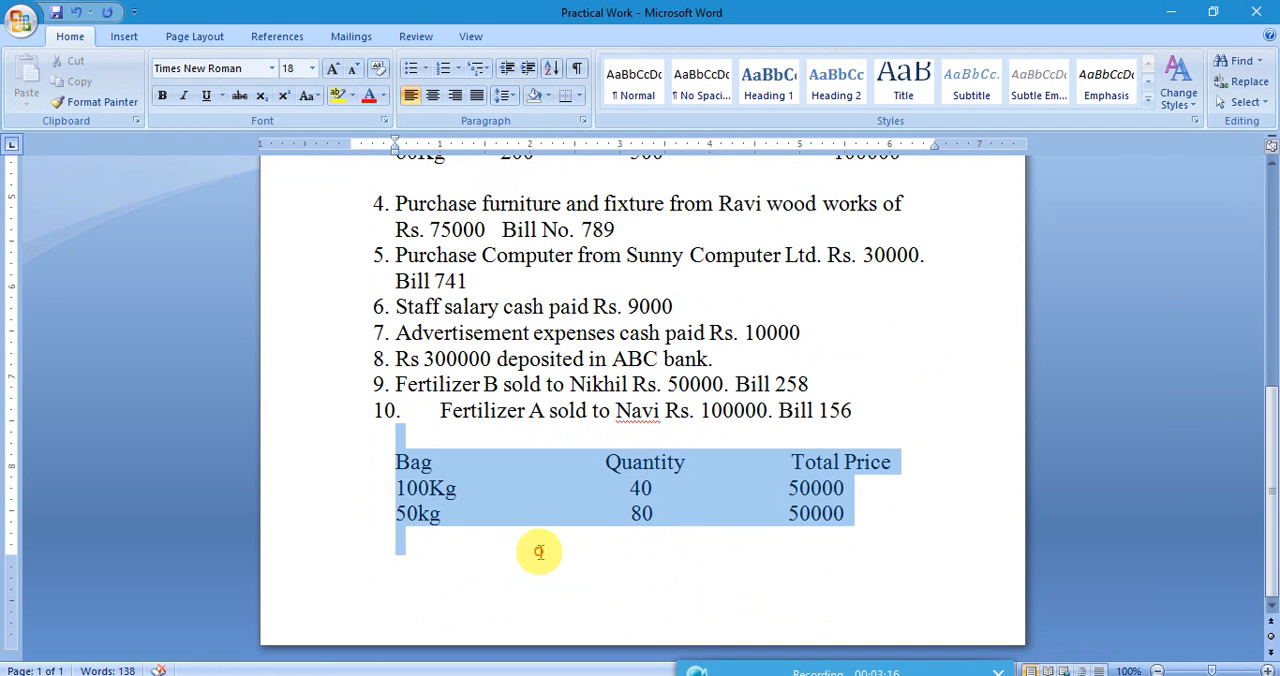
pyautogui.click(563, 462)
pyautogui.scroll(8, 566, 460)
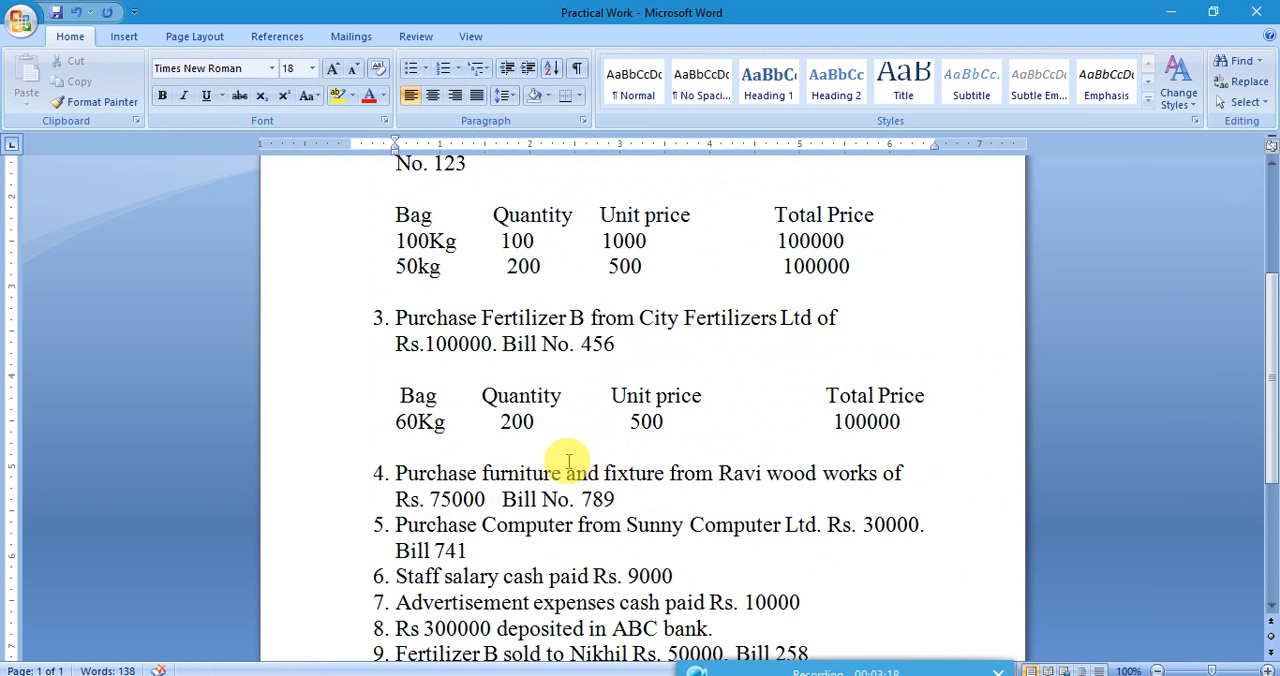
# Compare the bag, quantity and price details of fertilizer purchases 2 and 3 with those of sale 10.
pyautogui.moveTo(400, 229); pyautogui.dragTo(853, 512)
pyautogui.moveTo(378, 200); pyautogui.dragTo(716, 170)
pyautogui.moveTo(720, 418); pyautogui.dragTo(729, 477)
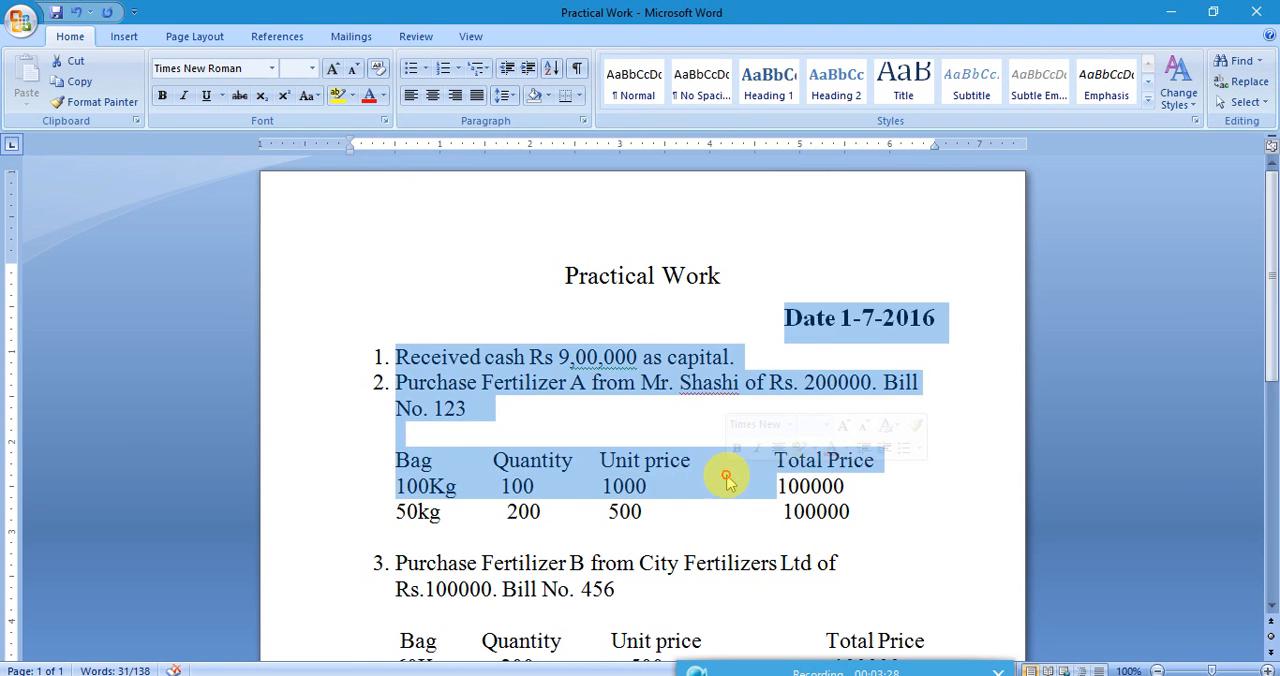
pyautogui.click(729, 477)
pyautogui.scroll(-1, 728, 476)
pyautogui.moveTo(1270, 290); pyautogui.dragTo(1266, 349)
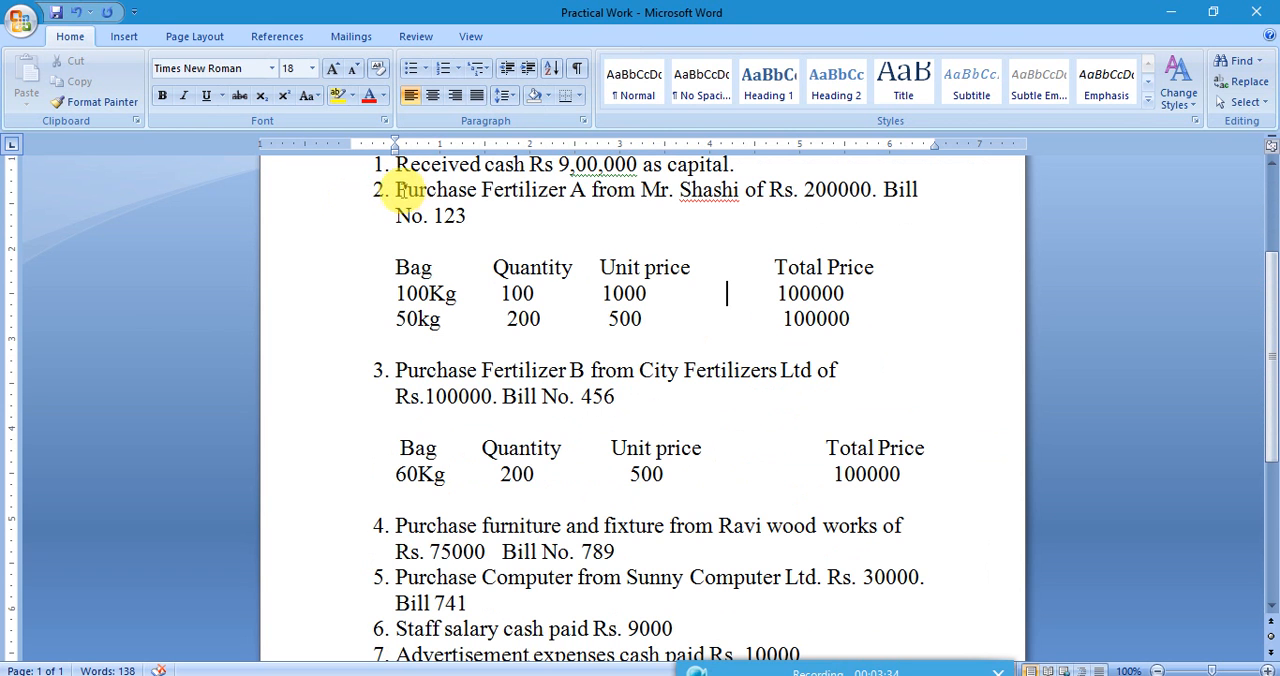
pyautogui.moveTo(395, 189); pyautogui.dragTo(418, 190)
pyautogui.moveTo(515, 259); pyautogui.dragTo(1266, 437)
pyautogui.scroll(-1, 1270, 530)
pyautogui.scroll(-3, 1270, 530)
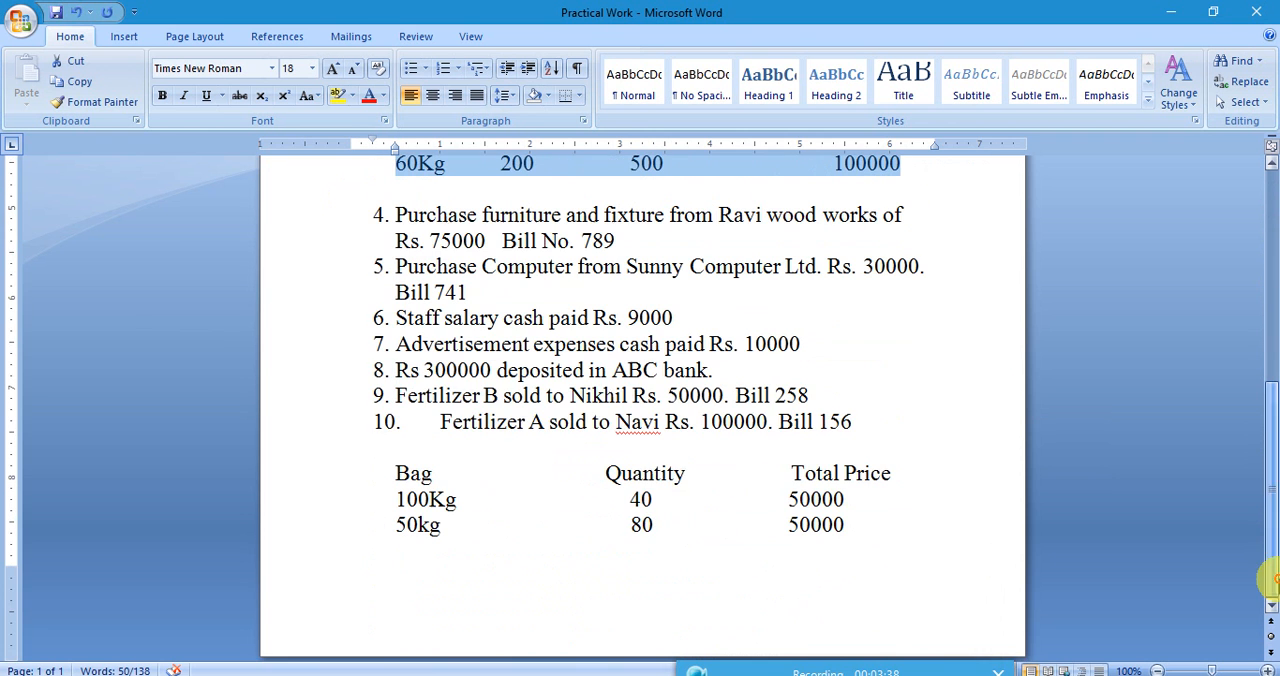
pyautogui.moveTo(417, 421); pyautogui.dragTo(889, 523)
pyautogui.scroll(3, 891, 522)
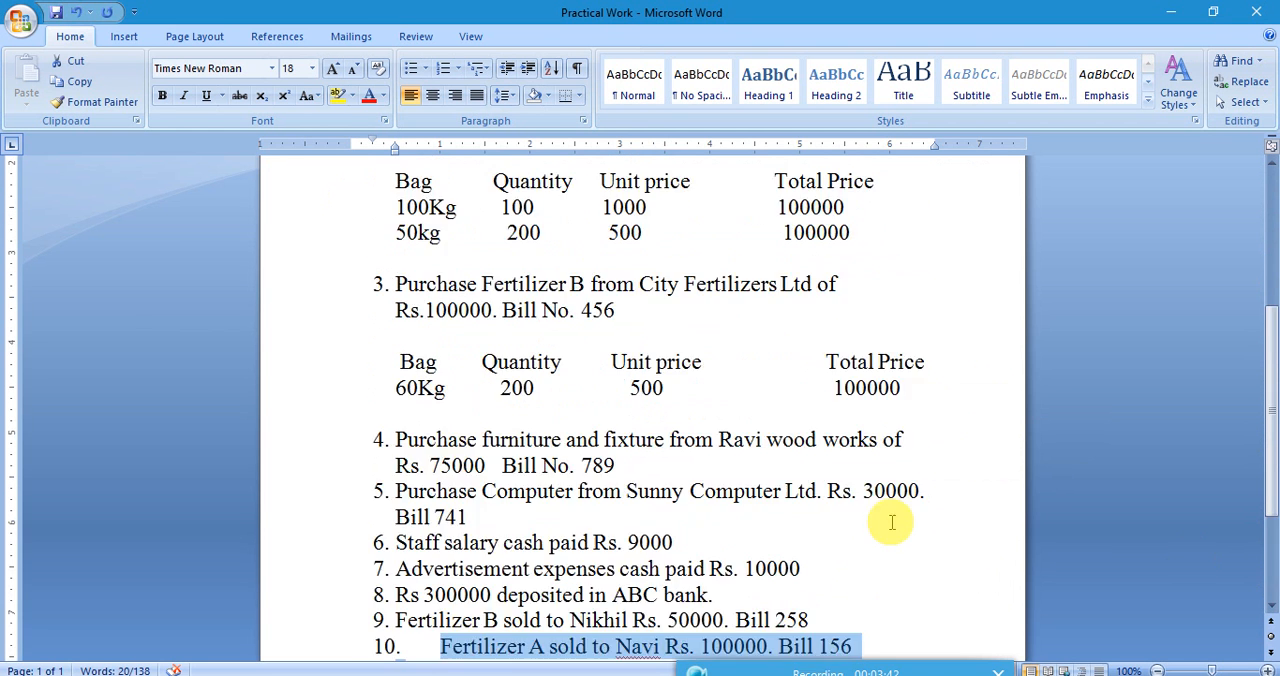
pyautogui.scroll(4, 891, 522)
pyautogui.click(557, 477)
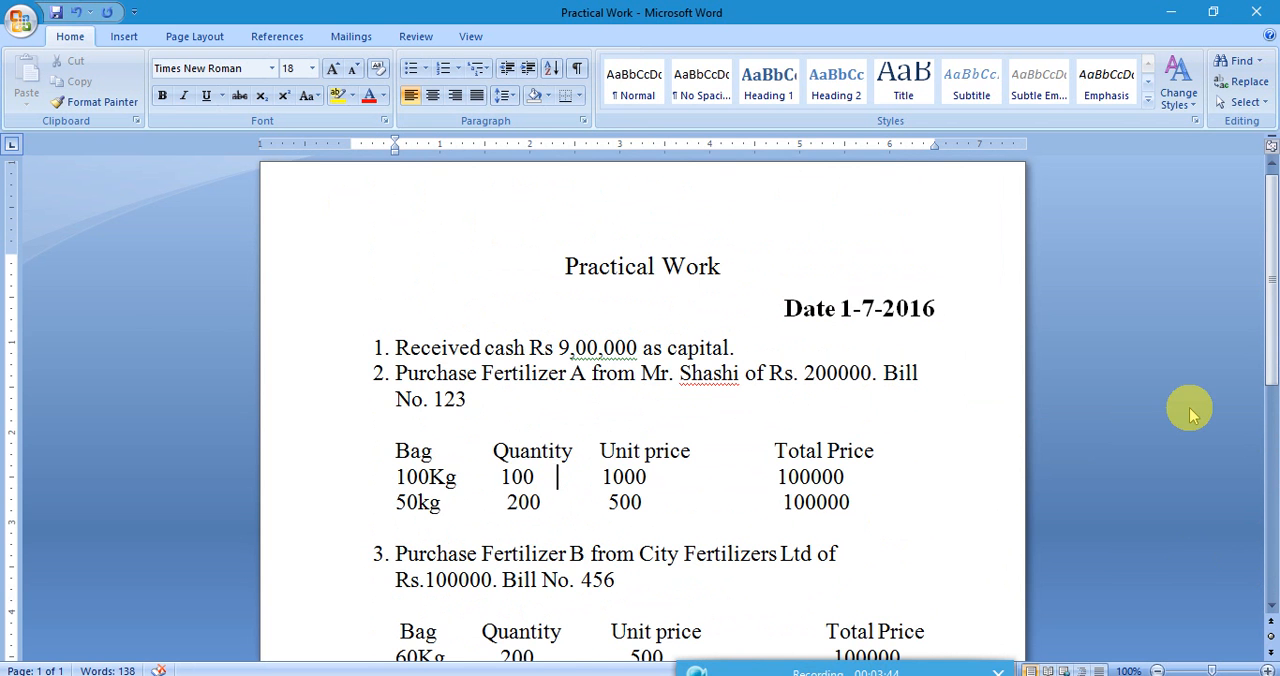
# Highlight transaction 2, the Fertilizer A purchase, together with its bag and price table.
pyautogui.moveTo(1272, 290); pyautogui.dragTo(1272, 342)
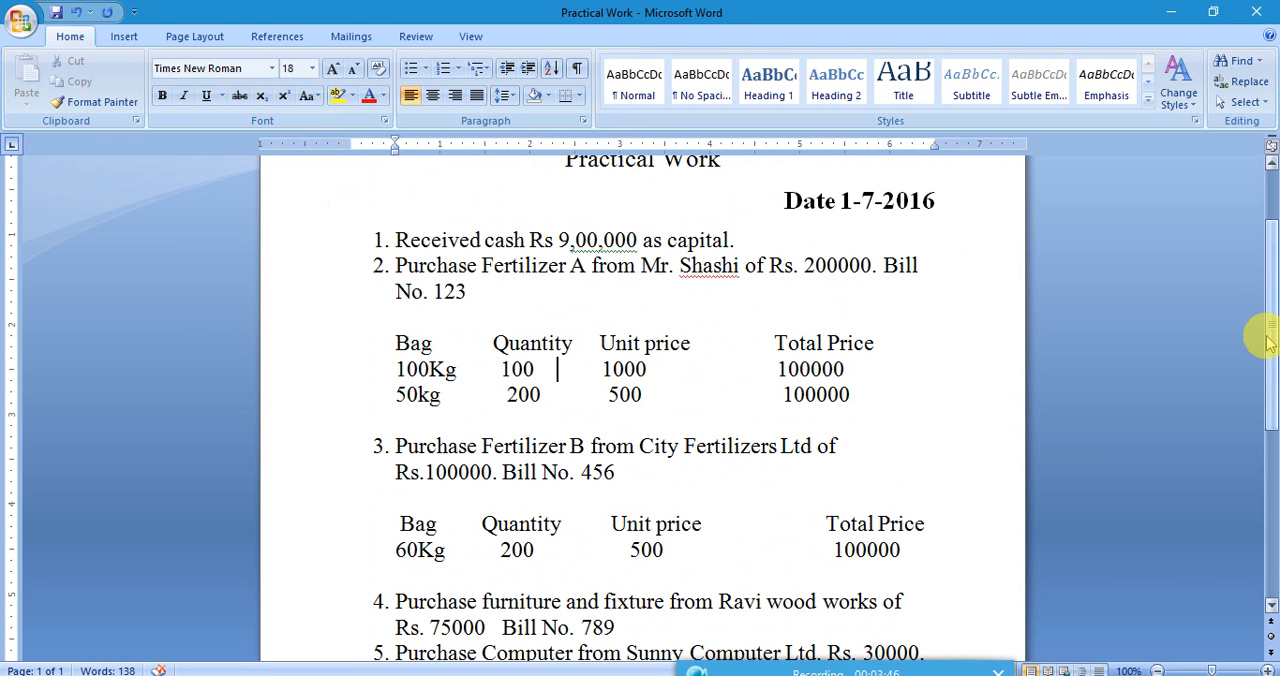
pyautogui.moveTo(392, 262); pyautogui.dragTo(837, 399)
pyautogui.click(510, 343)
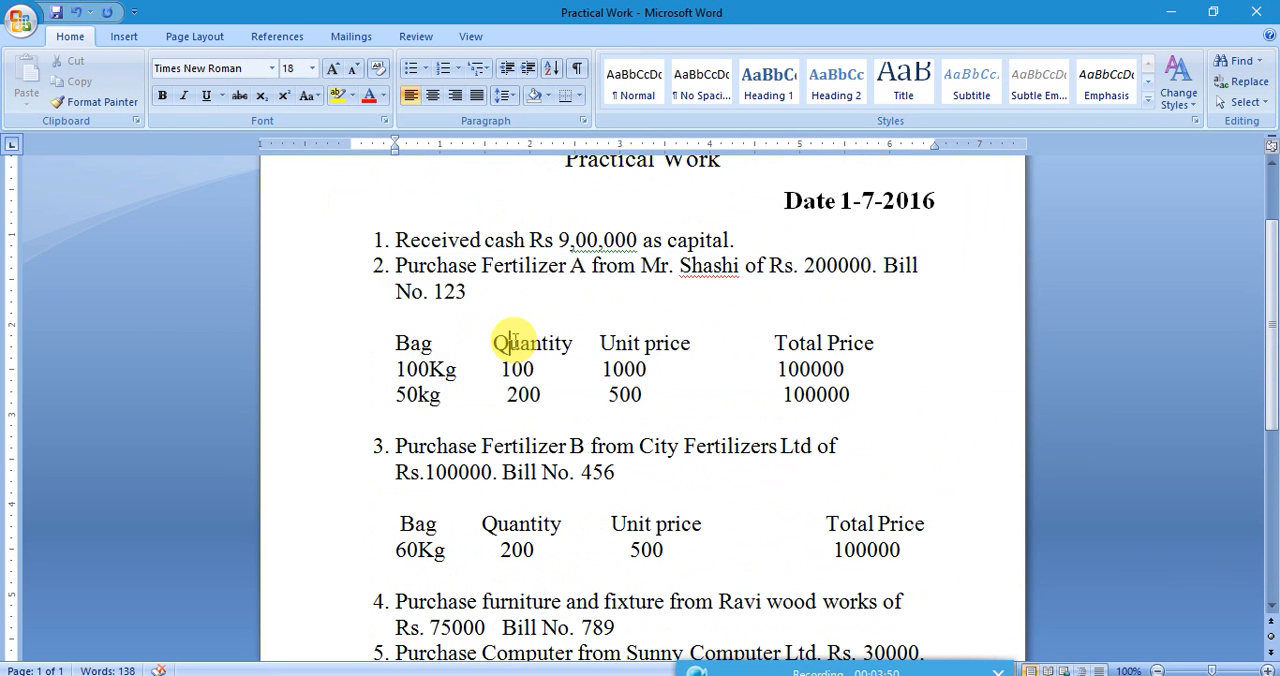
pyautogui.moveTo(397, 265); pyautogui.dragTo(851, 399)
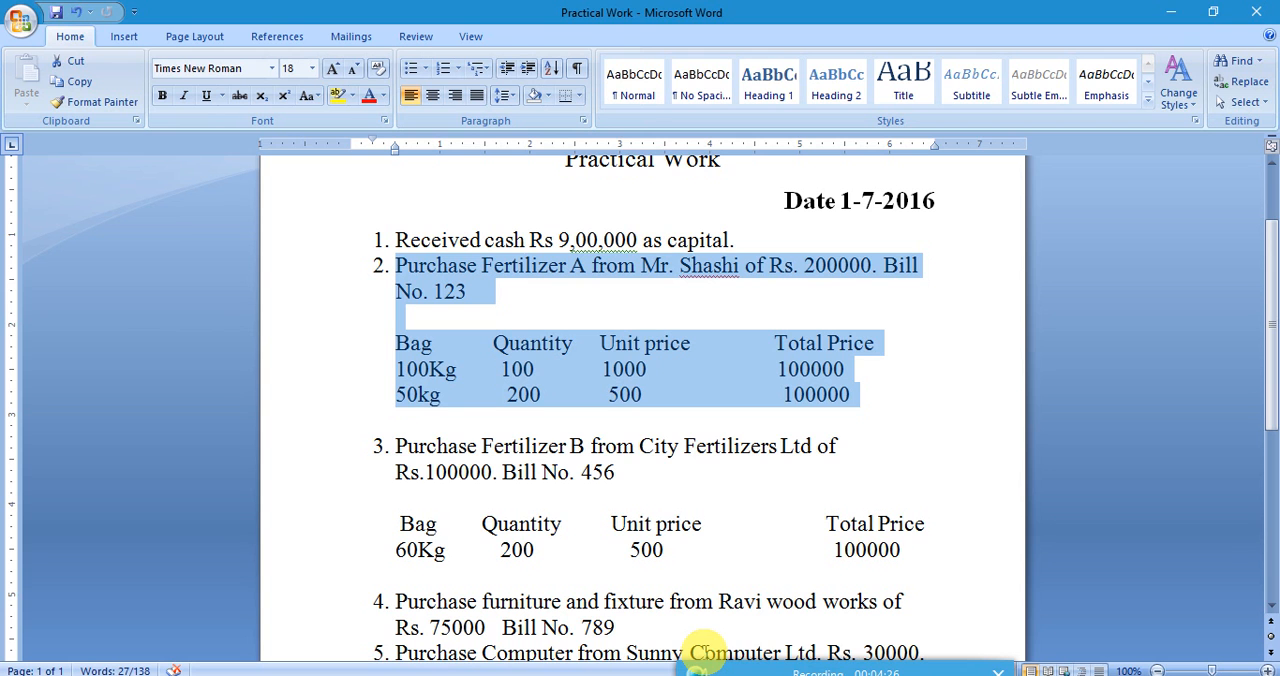
# Switch back to Tally.ERP 9 and start a Purchase entry in voucher mode, leaving the supplier invoice number and date blank.
pyautogui.click(595, 625)
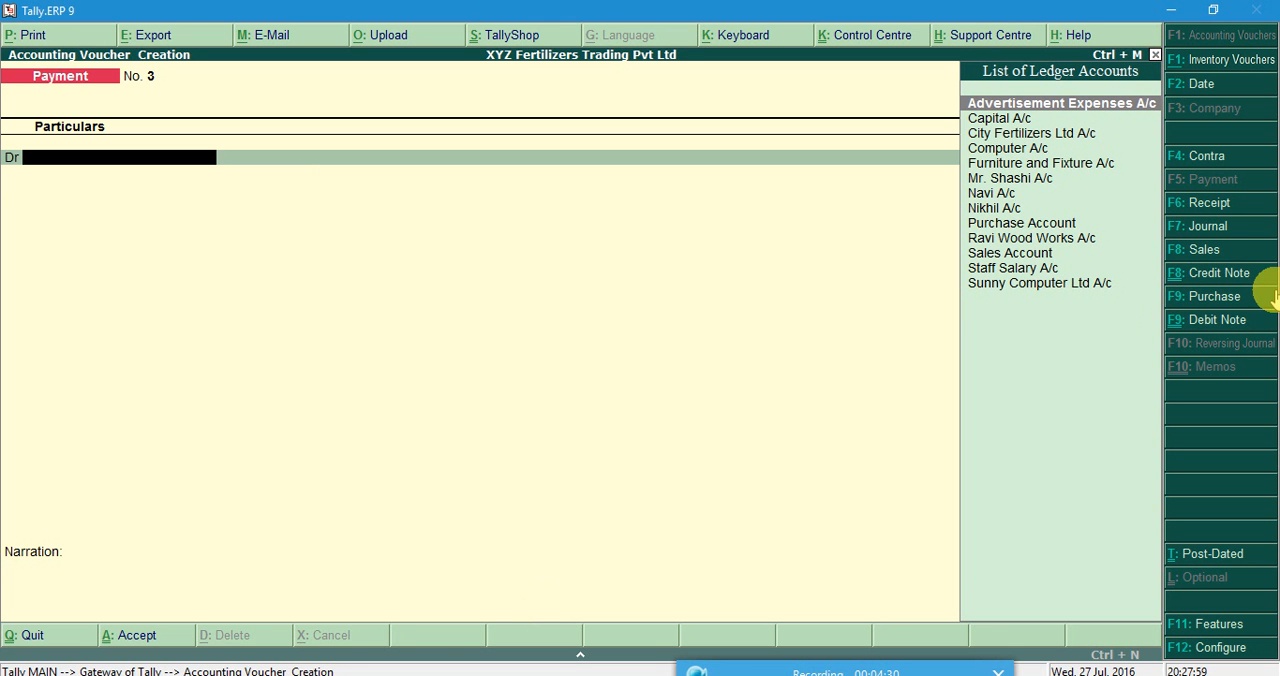
pyautogui.click(1212, 297)
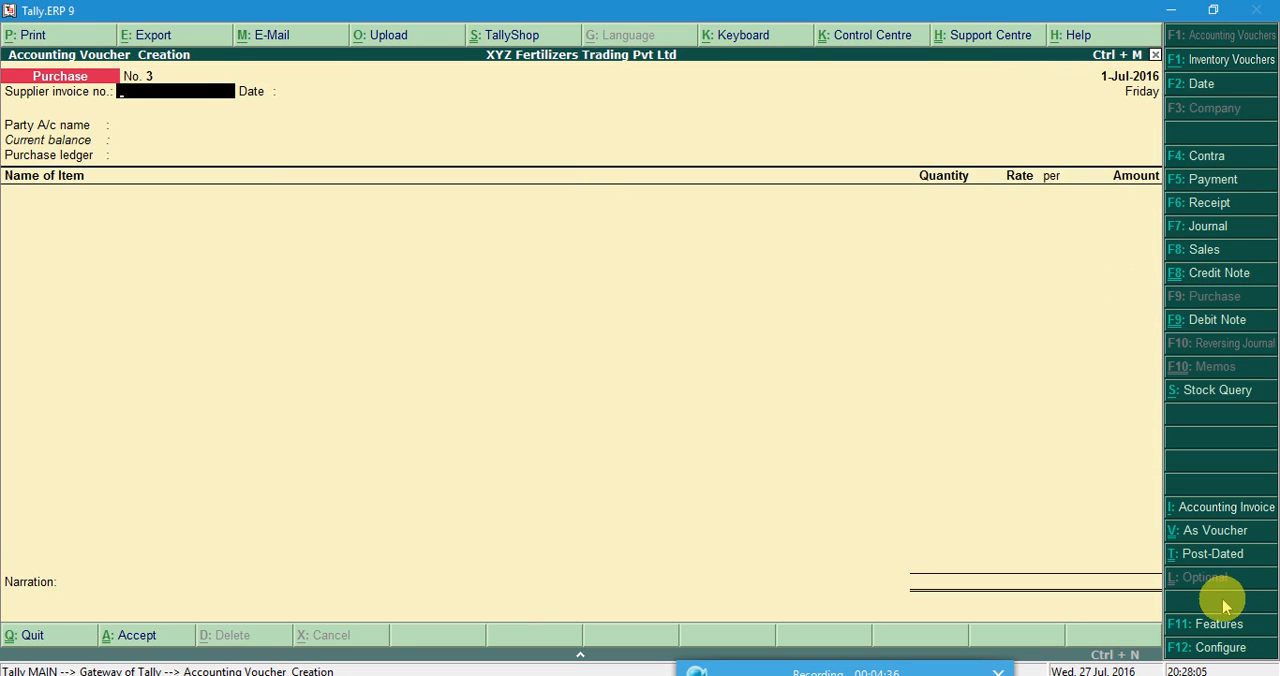
pyautogui.click(1212, 537)
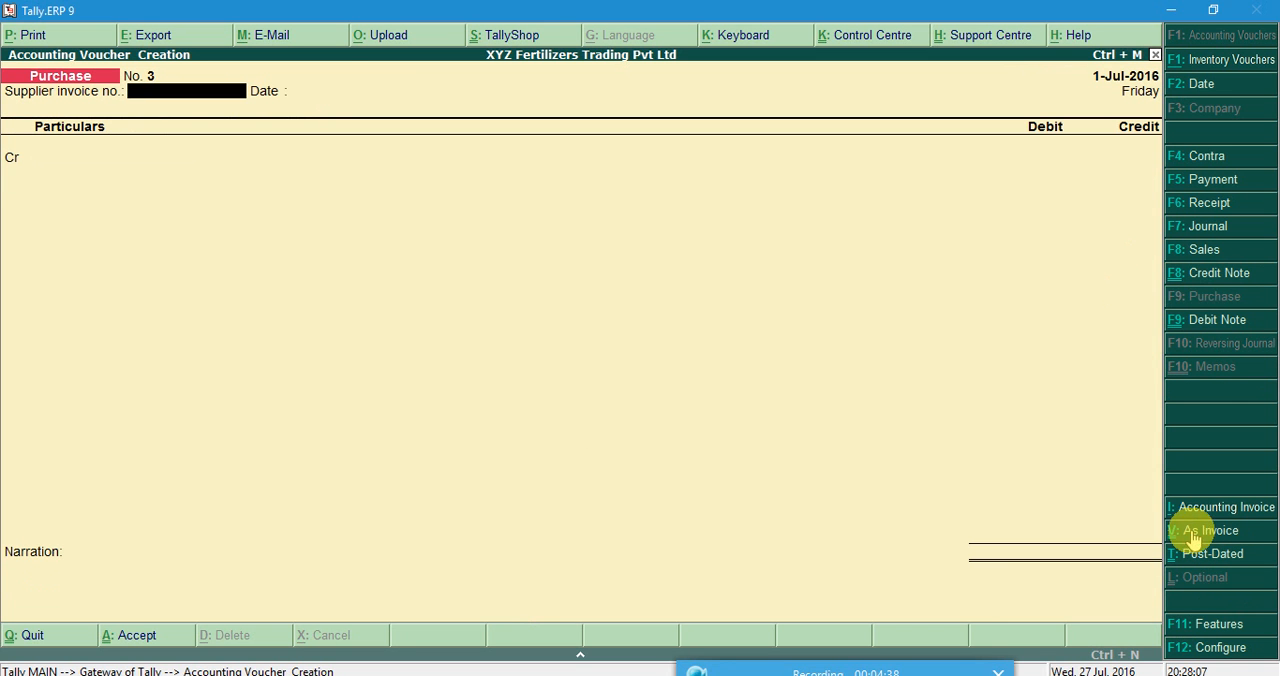
pyautogui.press('Return')
pyautogui.press('Return')
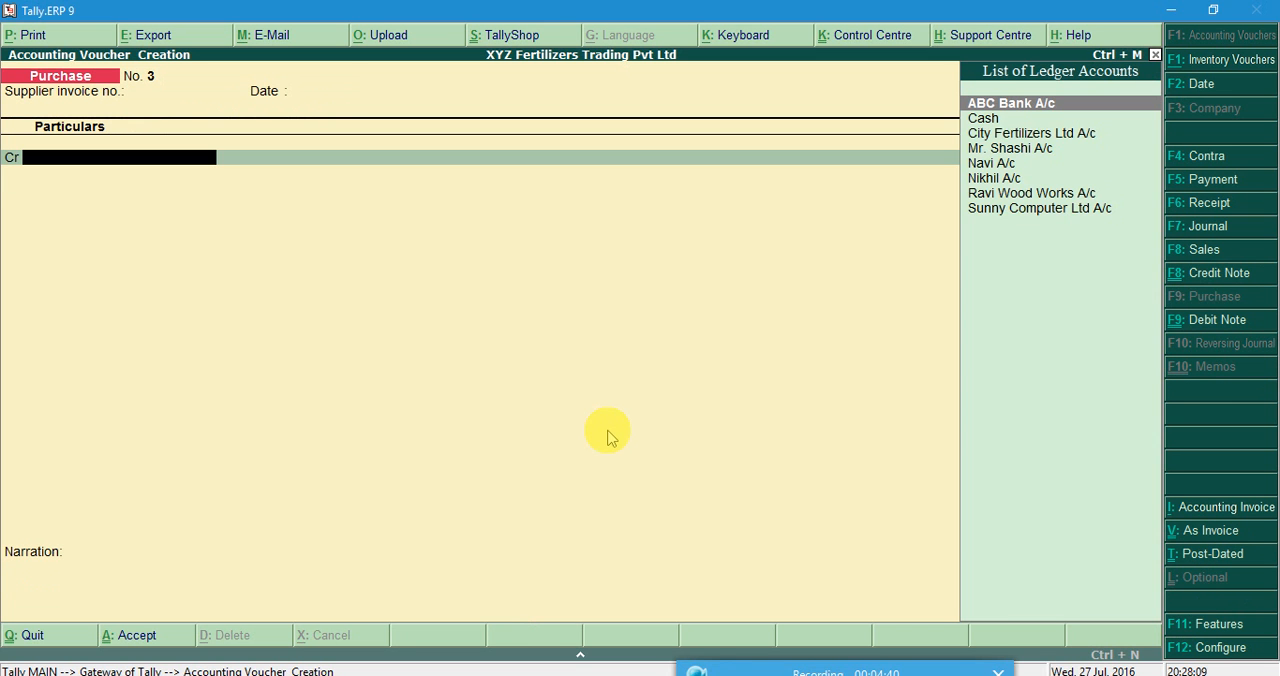
# Check transaction 2 in Word, then credit its supplier's ledger in the Purchase voucher and accept the party details unchanged.
pyautogui.click(611, 610)
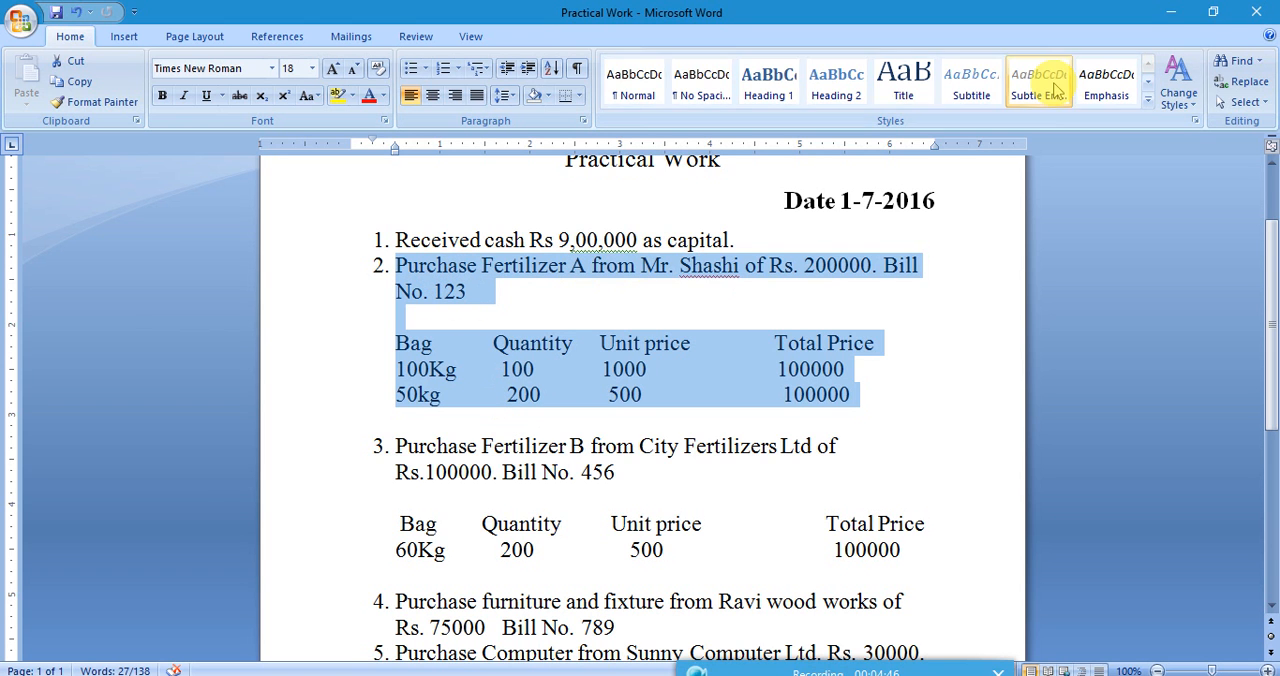
pyautogui.click(1171, 11)
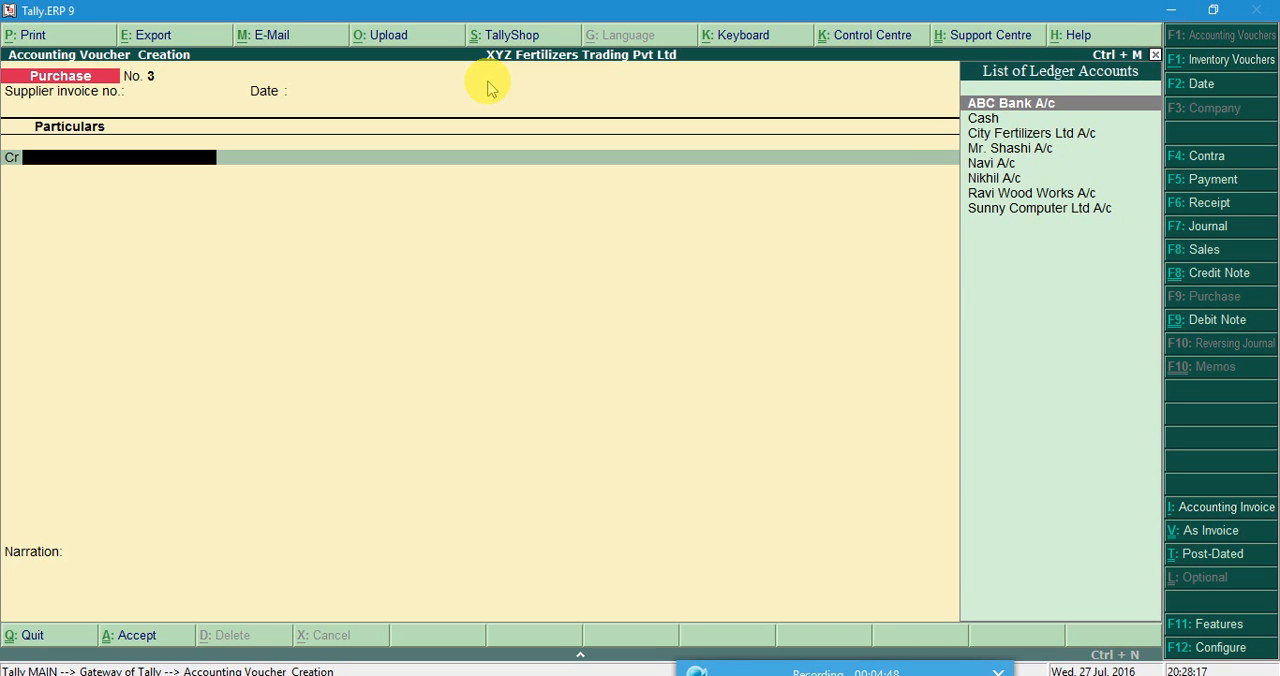
pyautogui.press('Down')
pyautogui.press('Down')
pyautogui.press('Down')
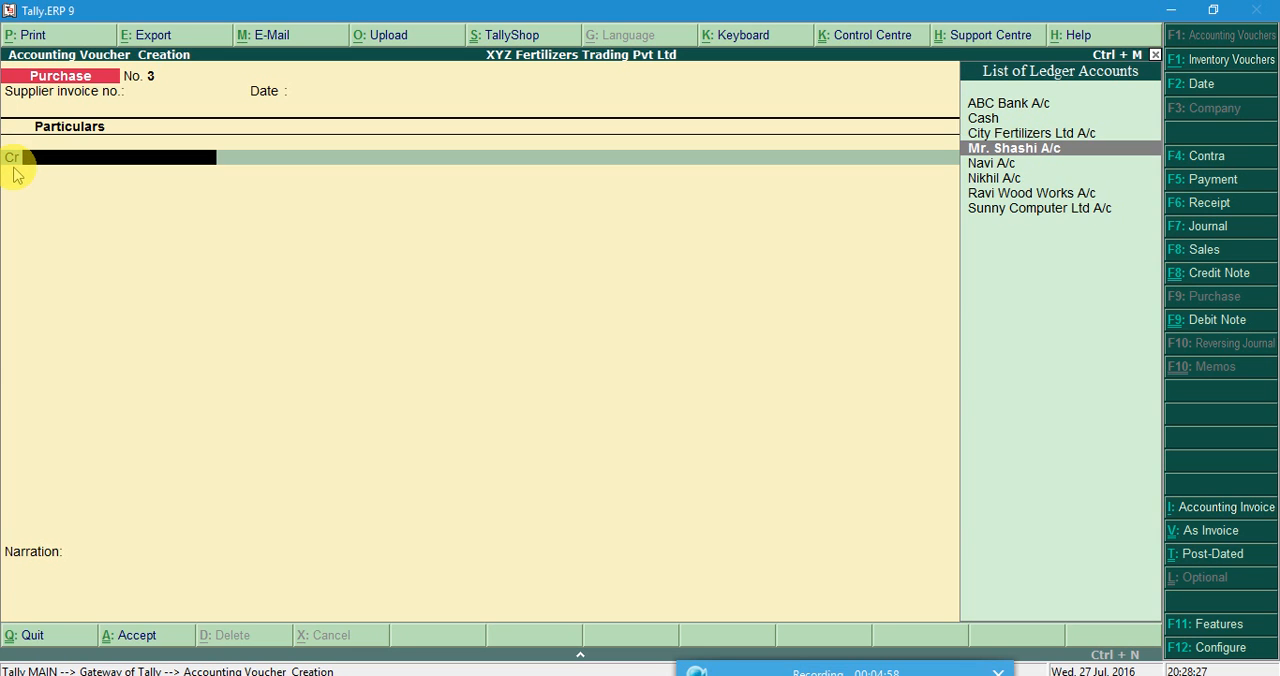
pyautogui.press('Return')
pyautogui.press('Return')
pyautogui.press('Return')
pyautogui.press('Return')
pyautogui.press('Return')
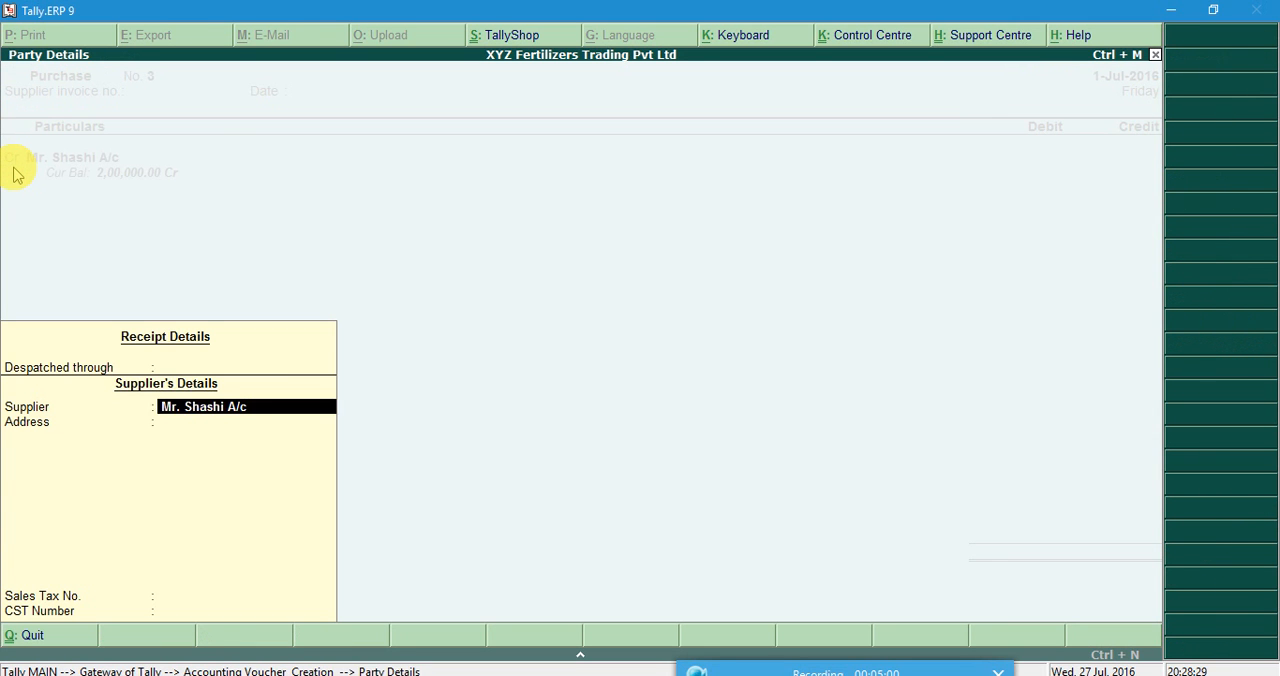
pyautogui.press('Return')
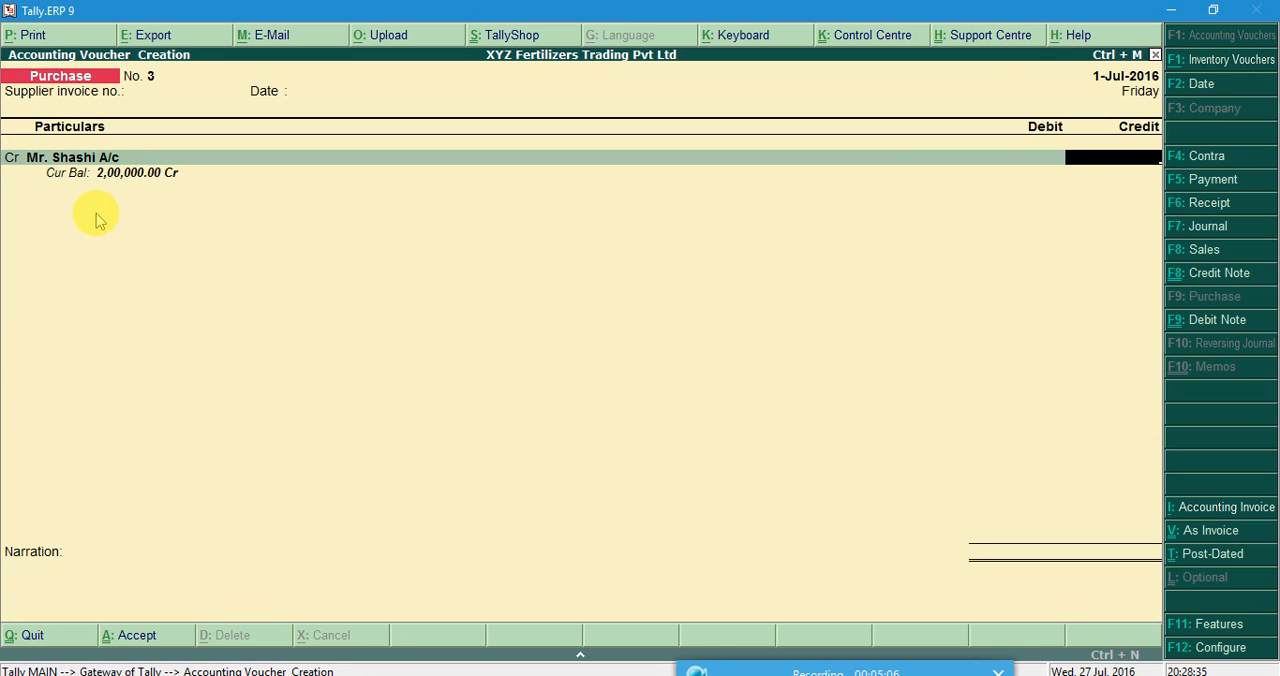
# Enter the purchase total of 200000 from the Word document as the supplier's credit and debit Purchase Account.
pyautogui.moveTo(667, 675)
pyautogui.click(621, 675)
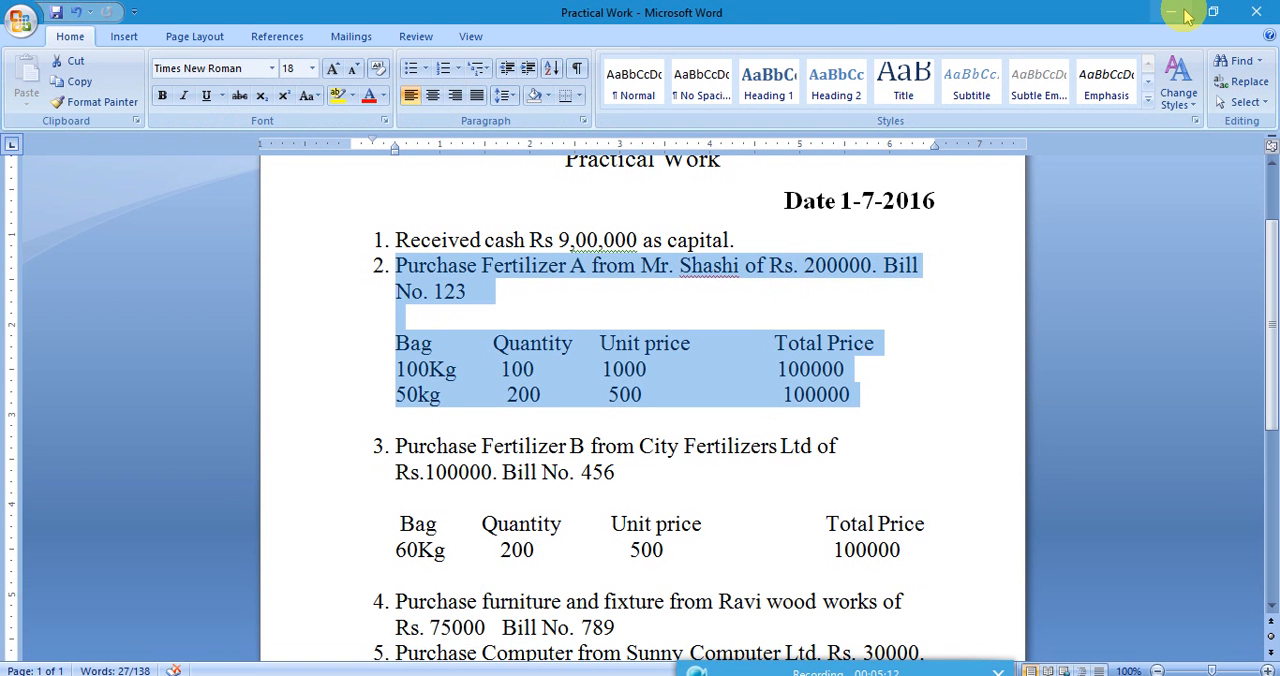
pyautogui.click(1176, 12)
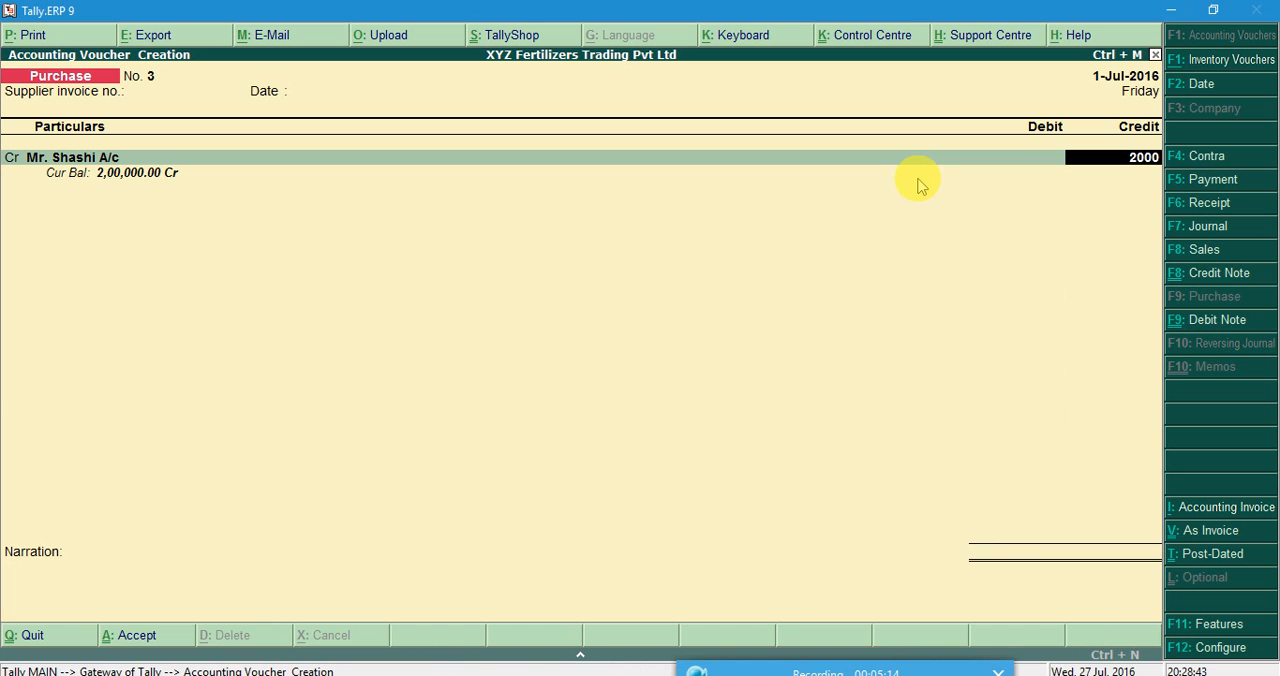
pyautogui.press('Return')
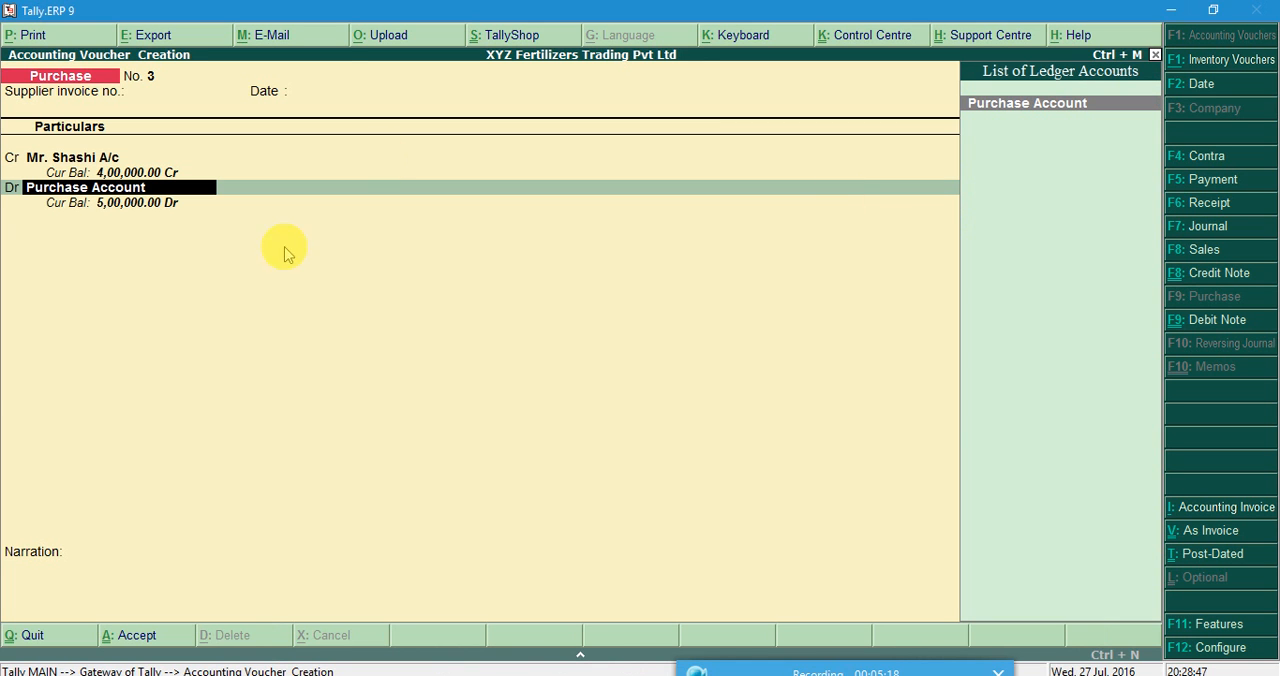
pyautogui.press('Return')
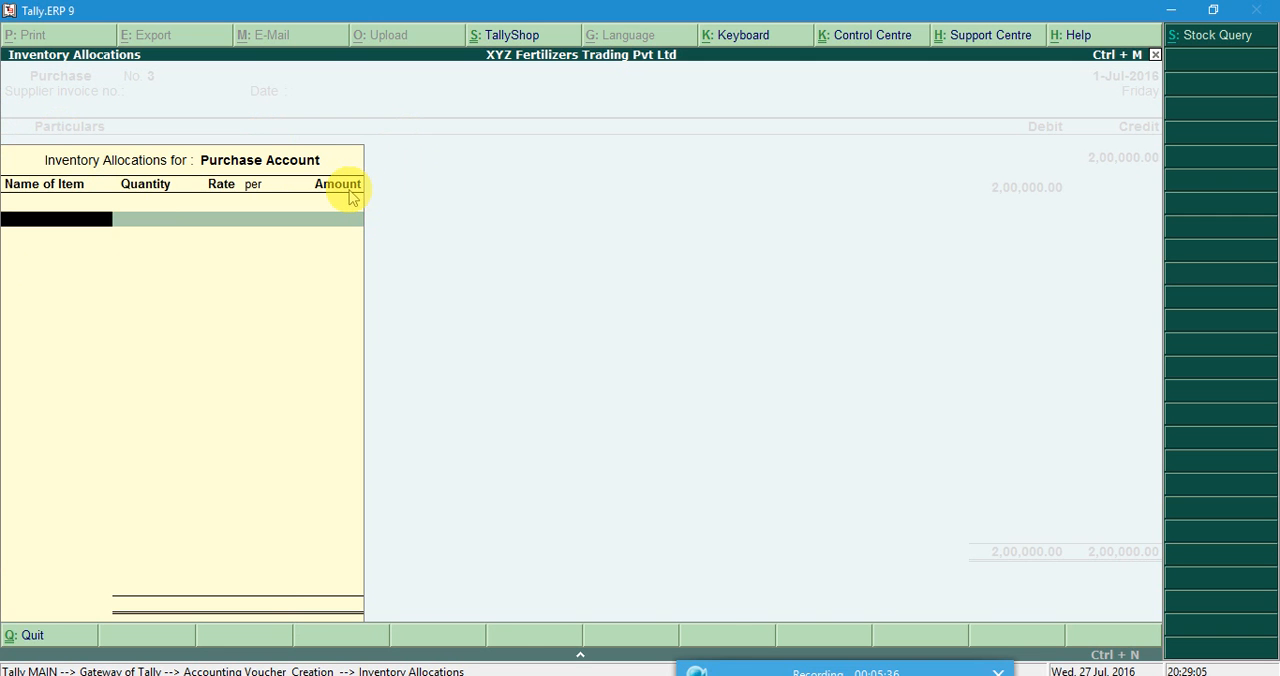
# Allocate stock item Ferlizer A 100kg to Purchase Account with the document's quantity of 100 bags.
pyautogui.click(614, 675)
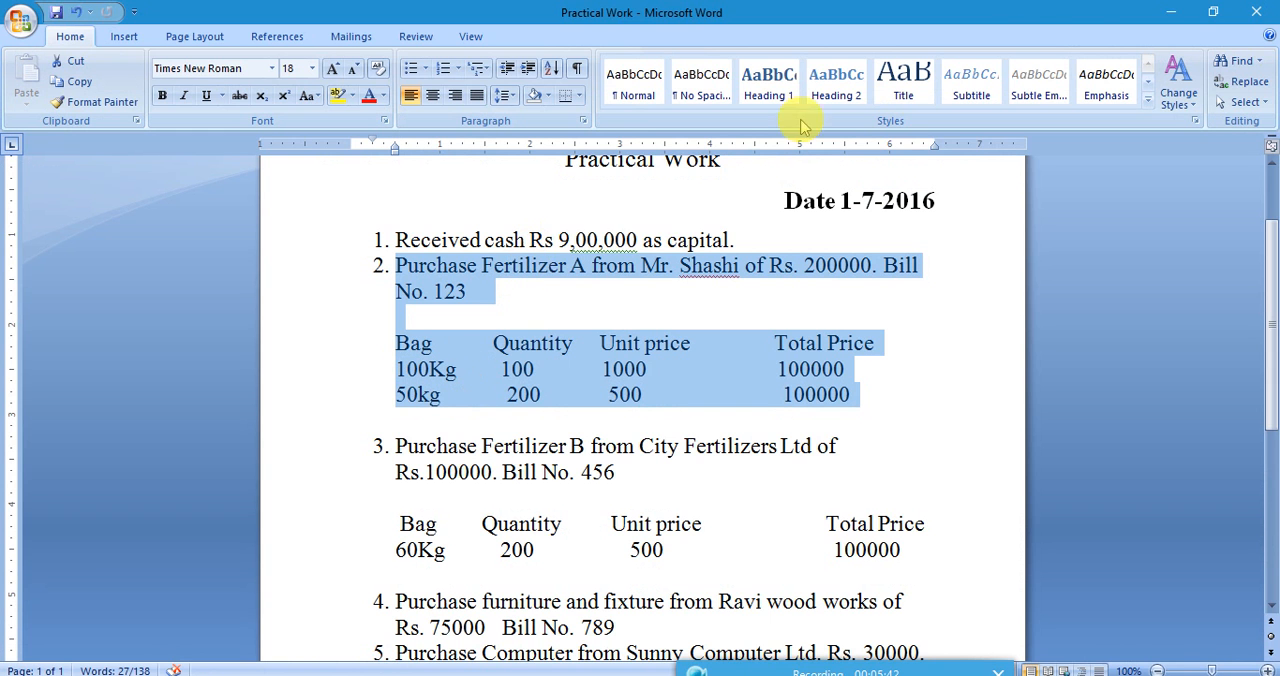
pyautogui.click(1171, 11)
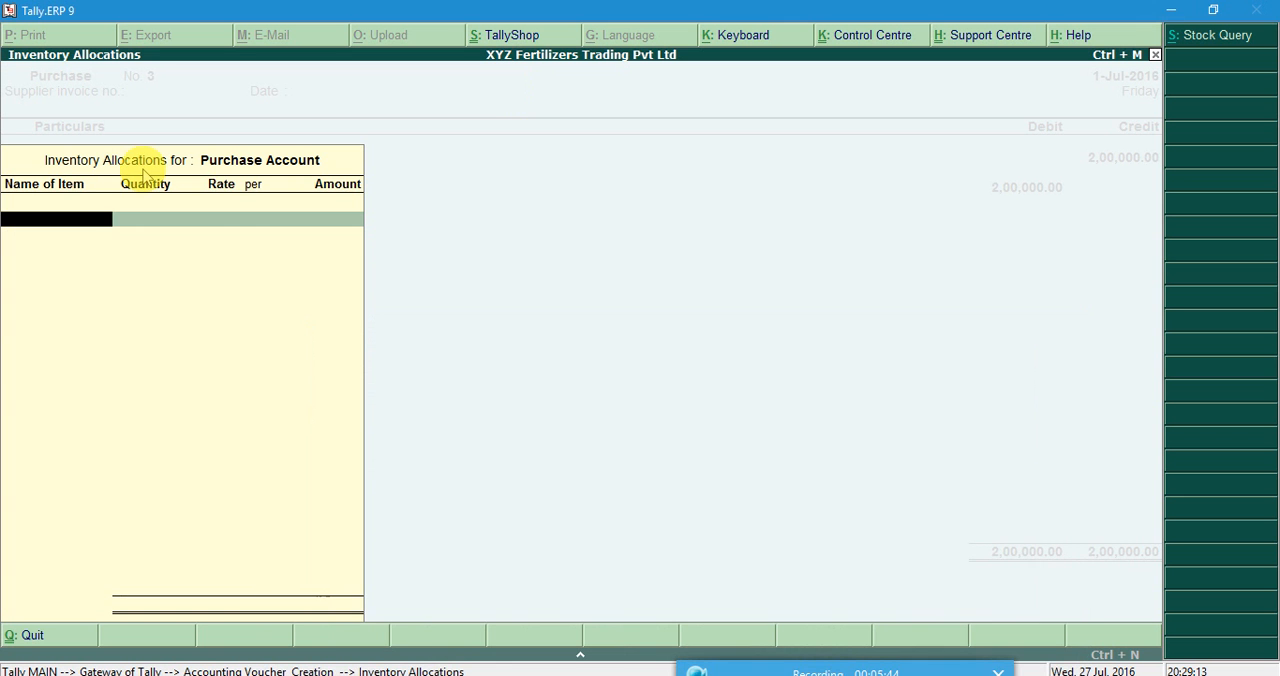
pyautogui.click(57, 230)
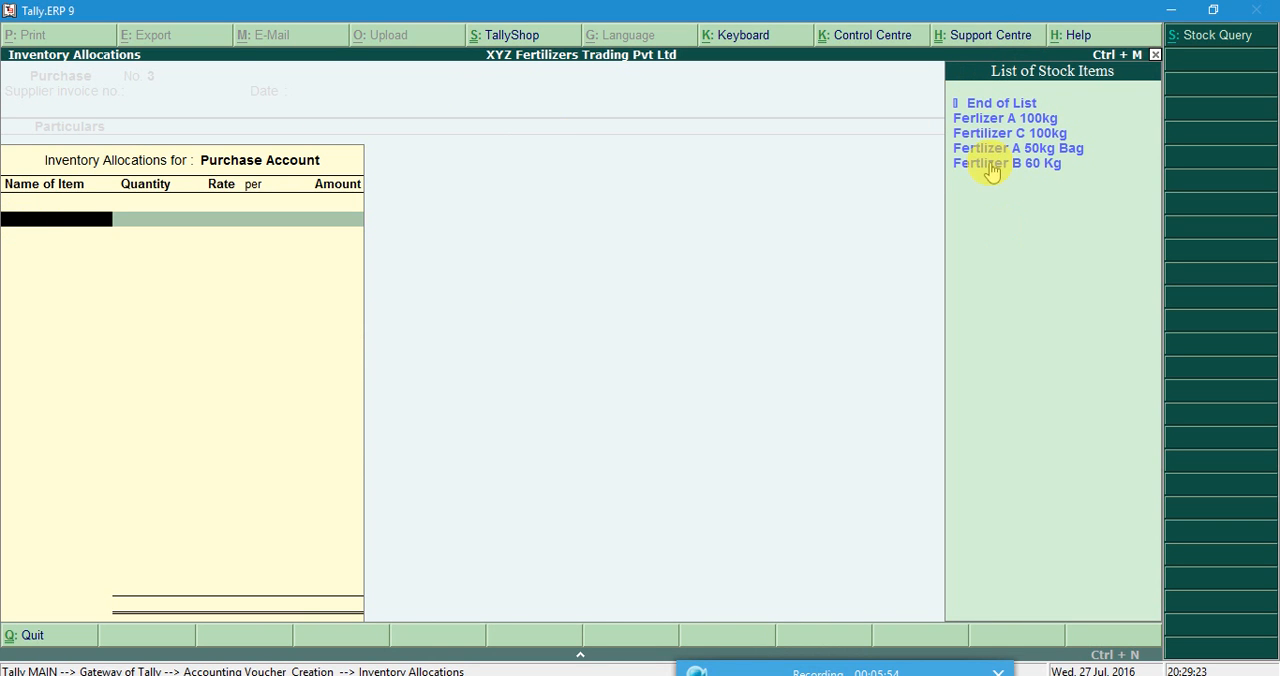
pyautogui.click(1026, 122)
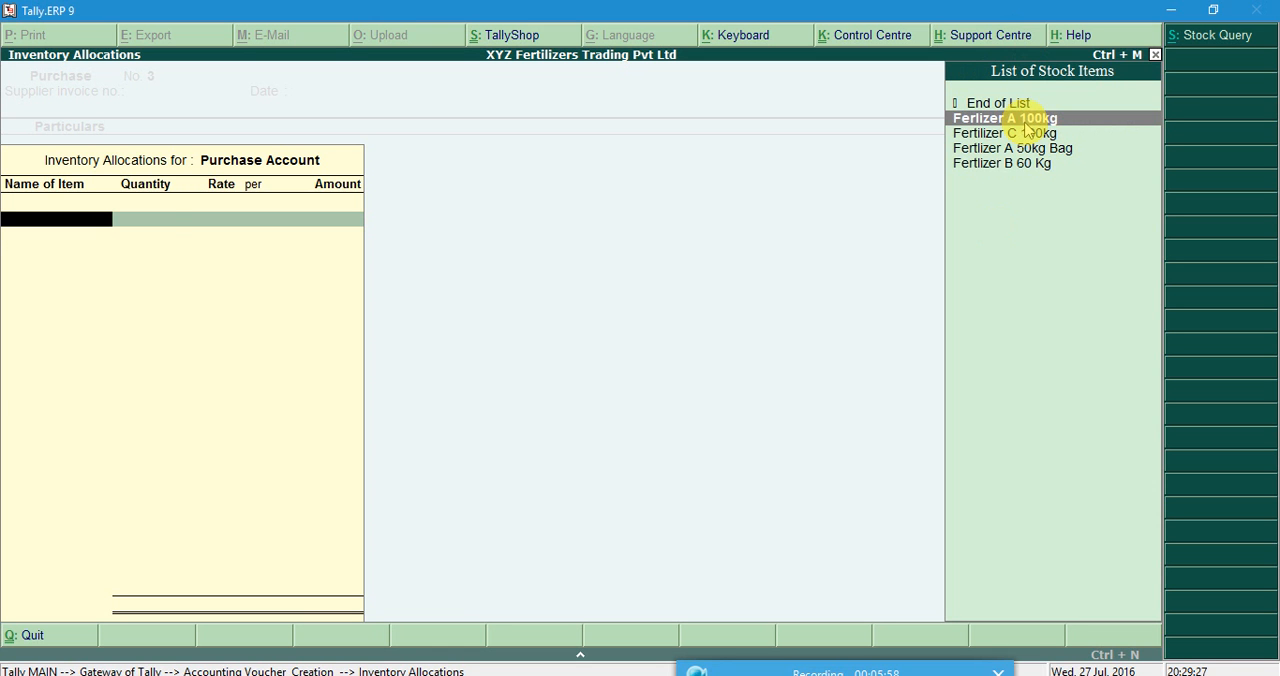
pyautogui.click(1025, 125)
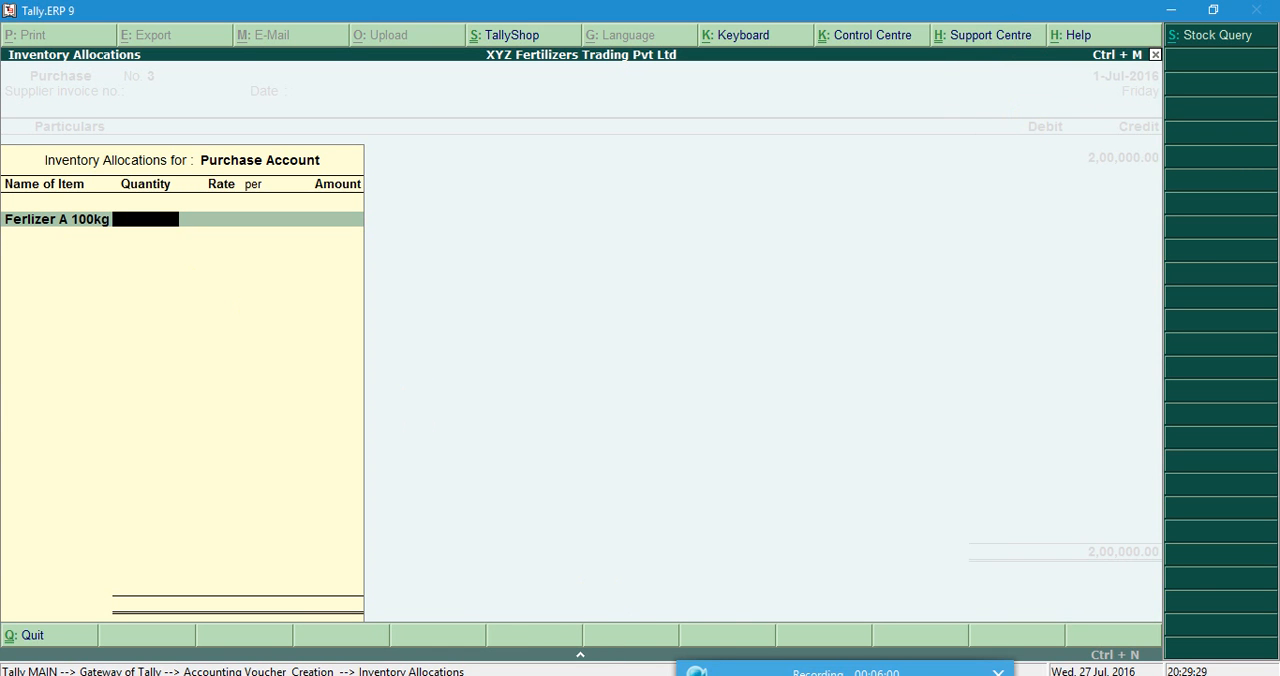
pyautogui.click(622, 674)
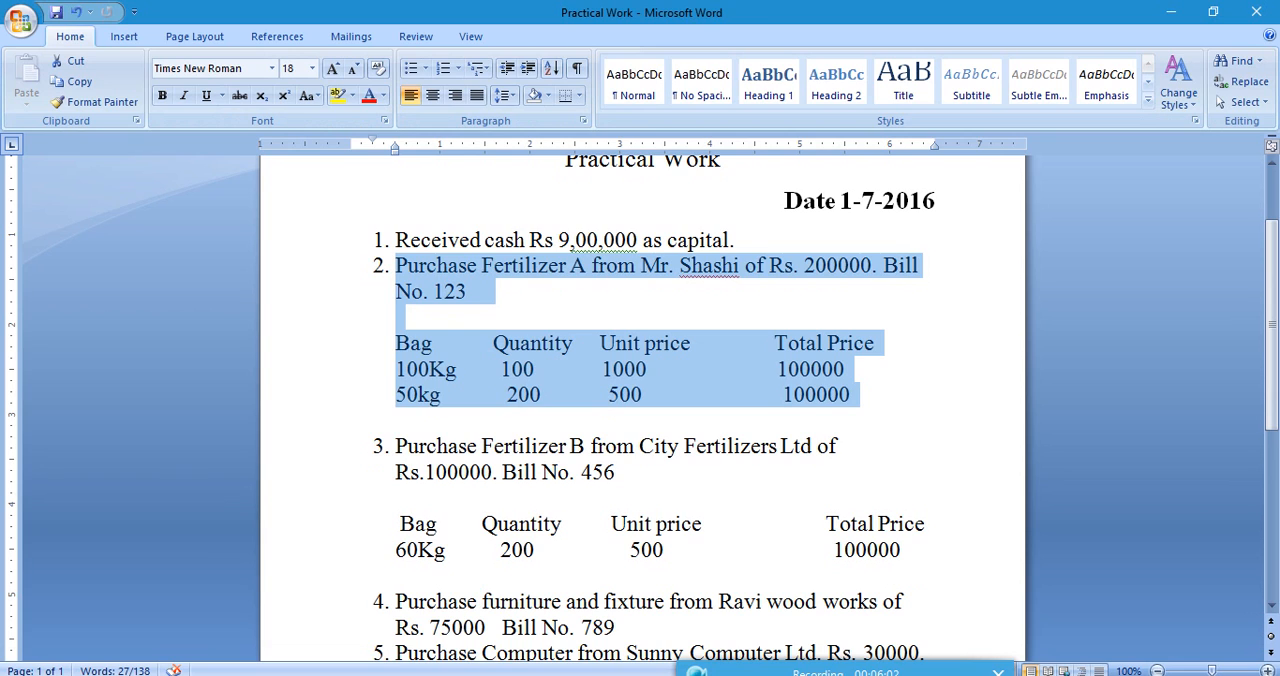
pyautogui.hotkey('alt', 'Tab')
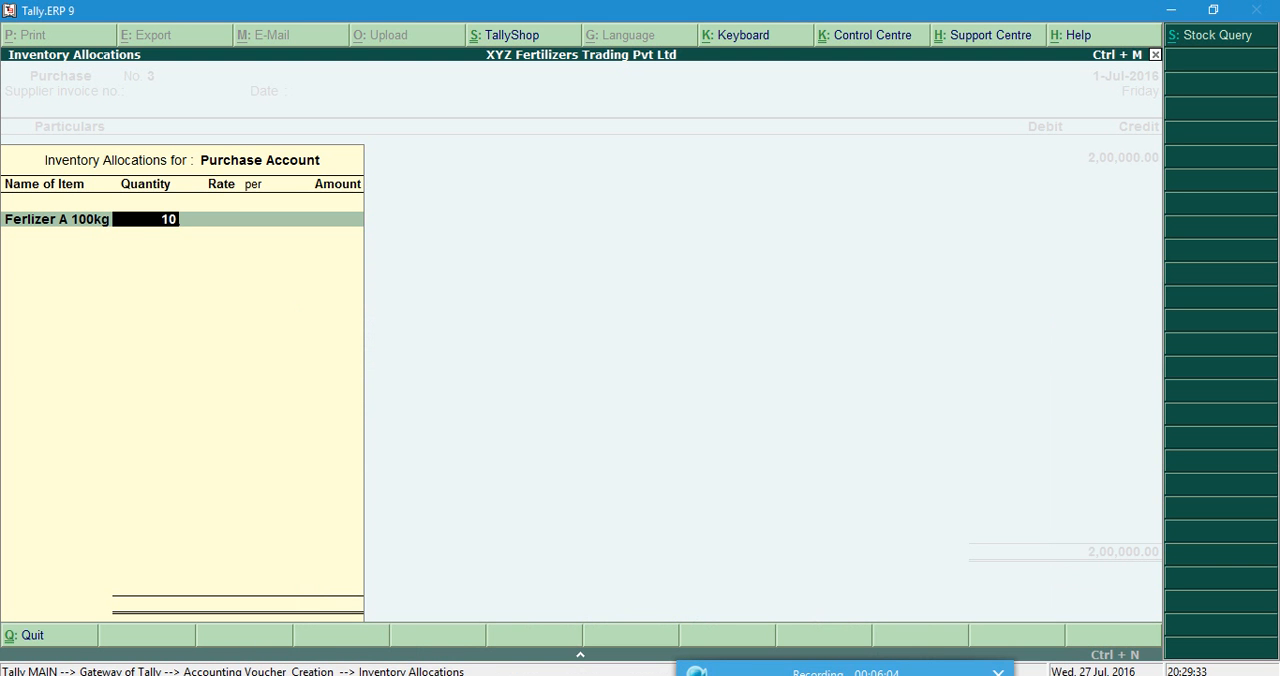
pyautogui.press('Return')
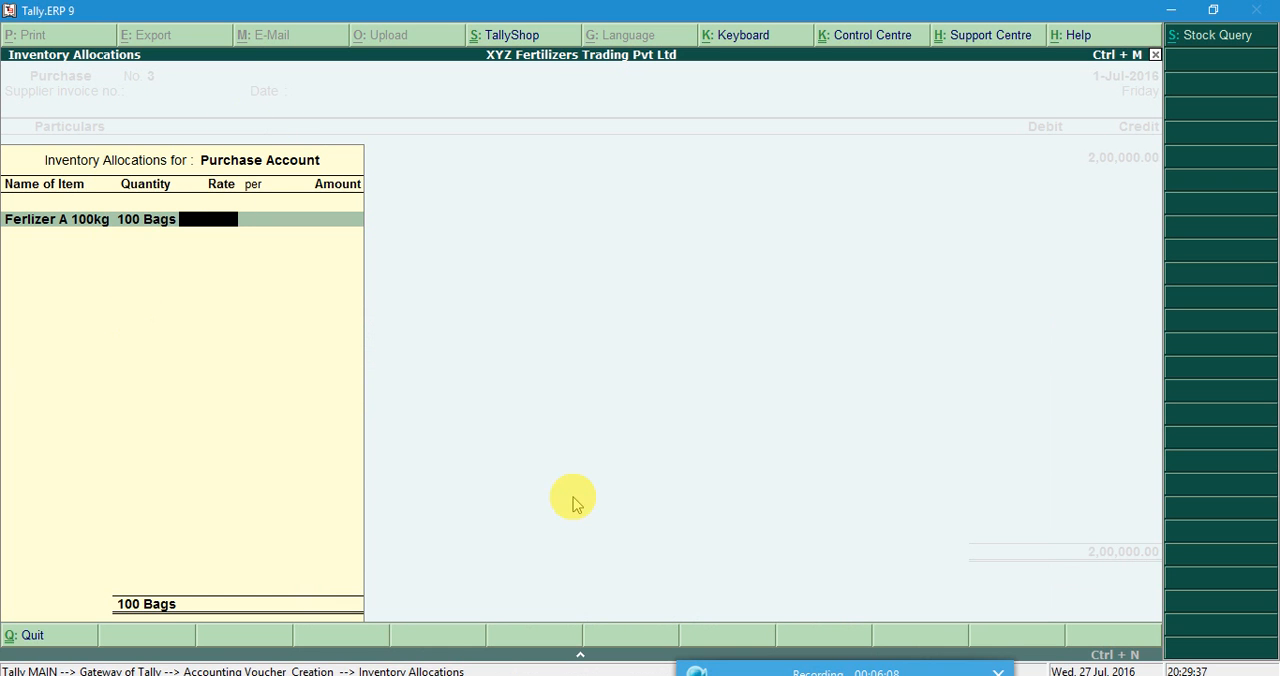
# Set the Ferlizer A 100kg rate to 1000 per bag from the Word table and accept the line amount.
pyautogui.hotkey('alt', 'Tab')
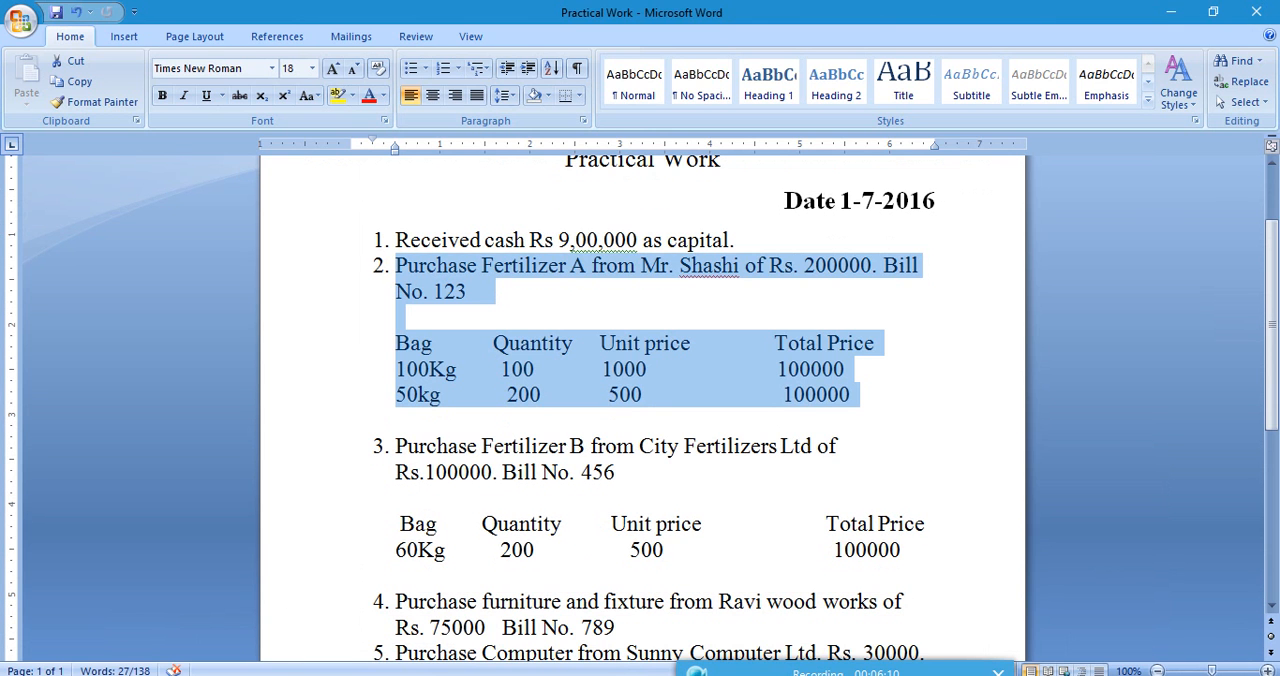
pyautogui.hotkey('alt', 'Tab')
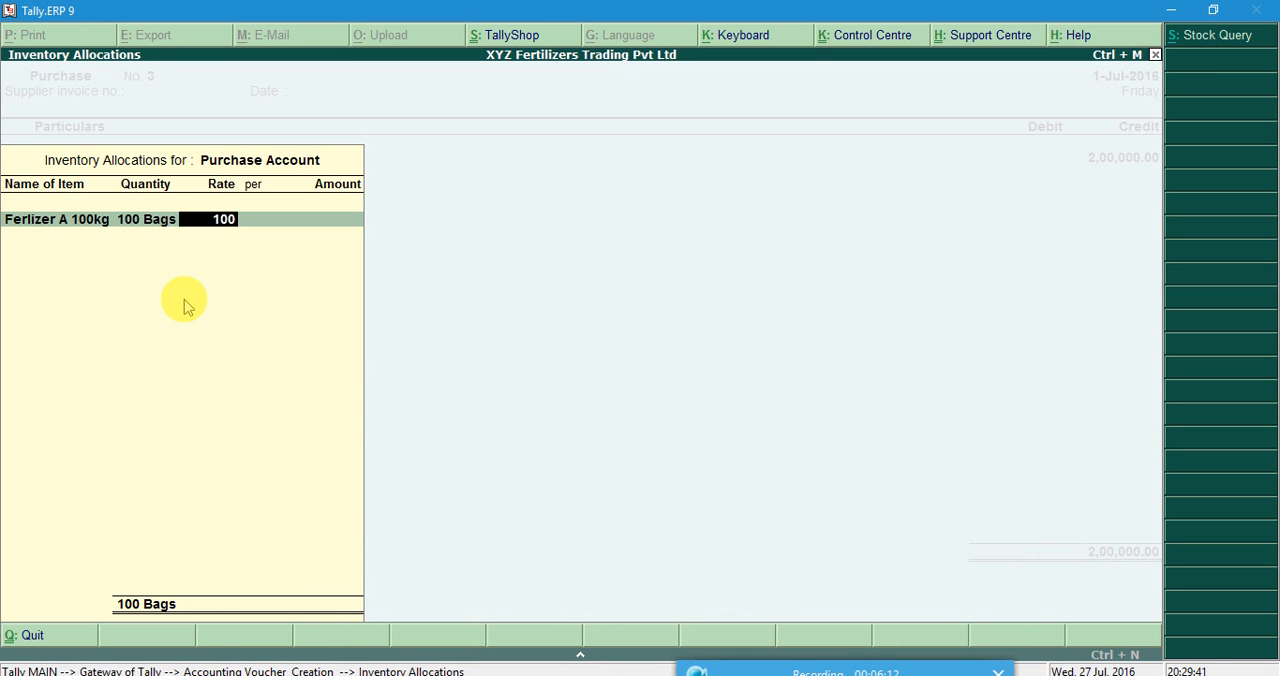
pyautogui.write('00')
pyautogui.press('Return')
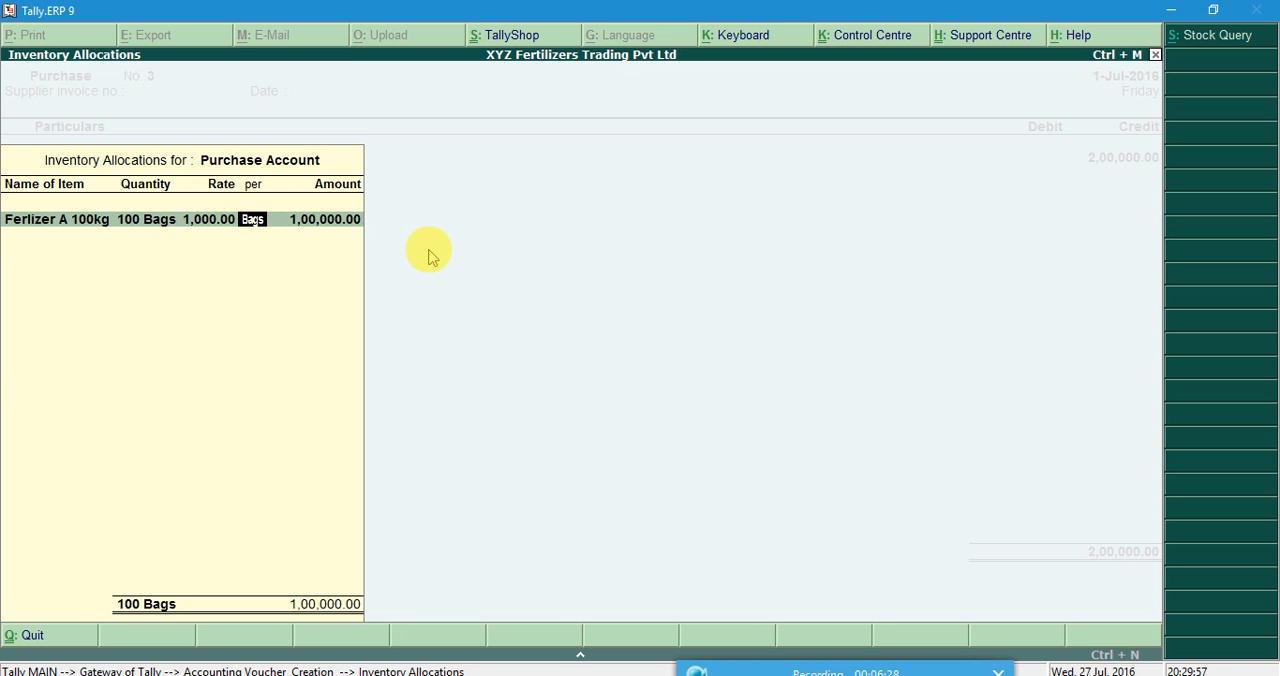
pyautogui.press('Return')
pyautogui.press('Return')
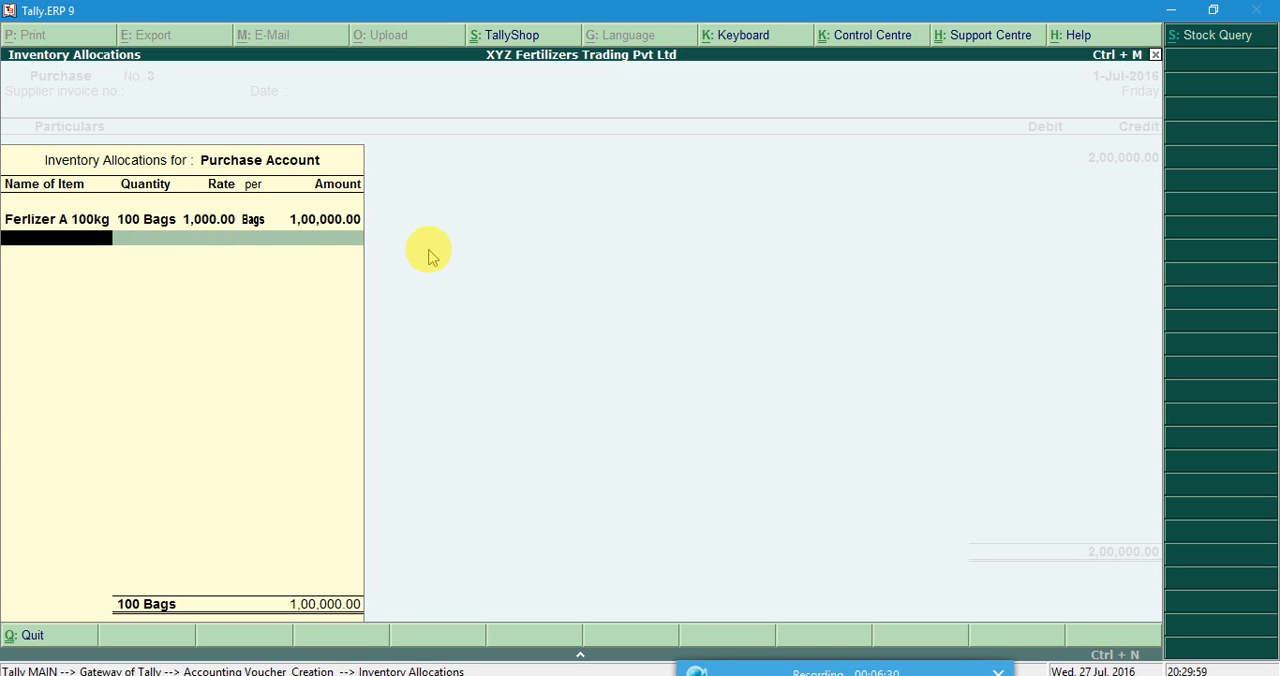
# Add stock item Fertlizer A 50kg Bag with a quantity of 200 bags, as listed in the Word document.
pyautogui.click(18, 245)
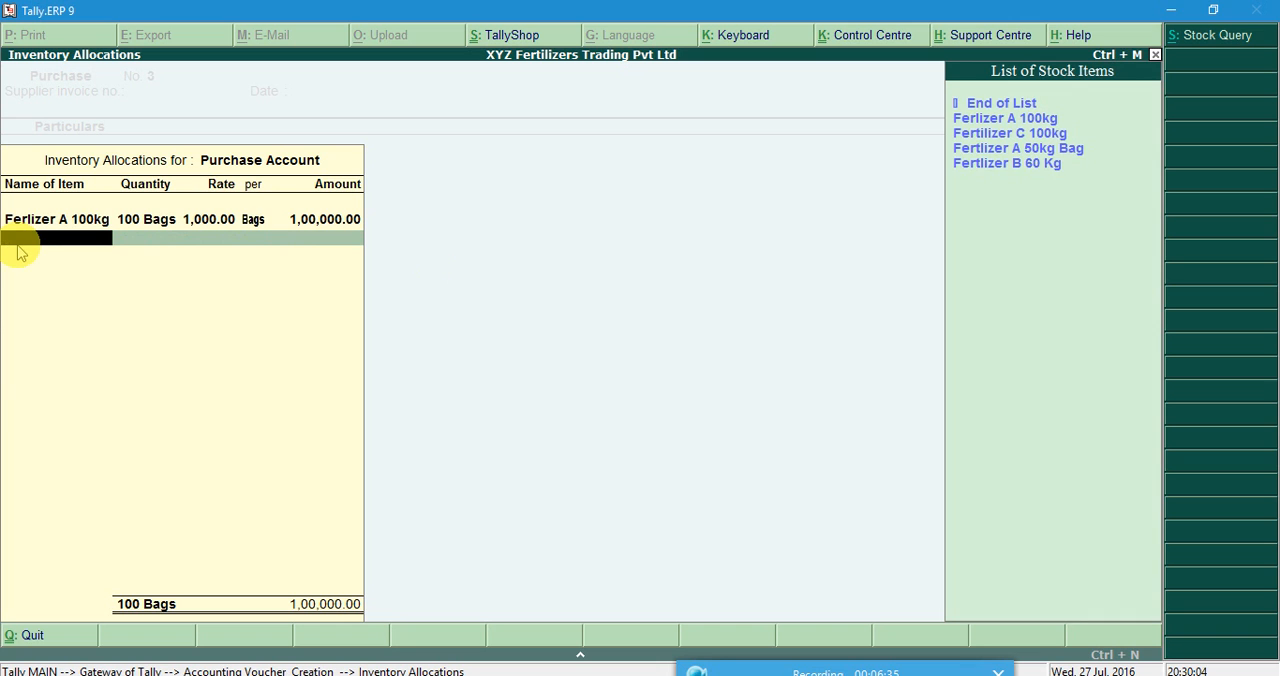
pyautogui.click(1000, 150)
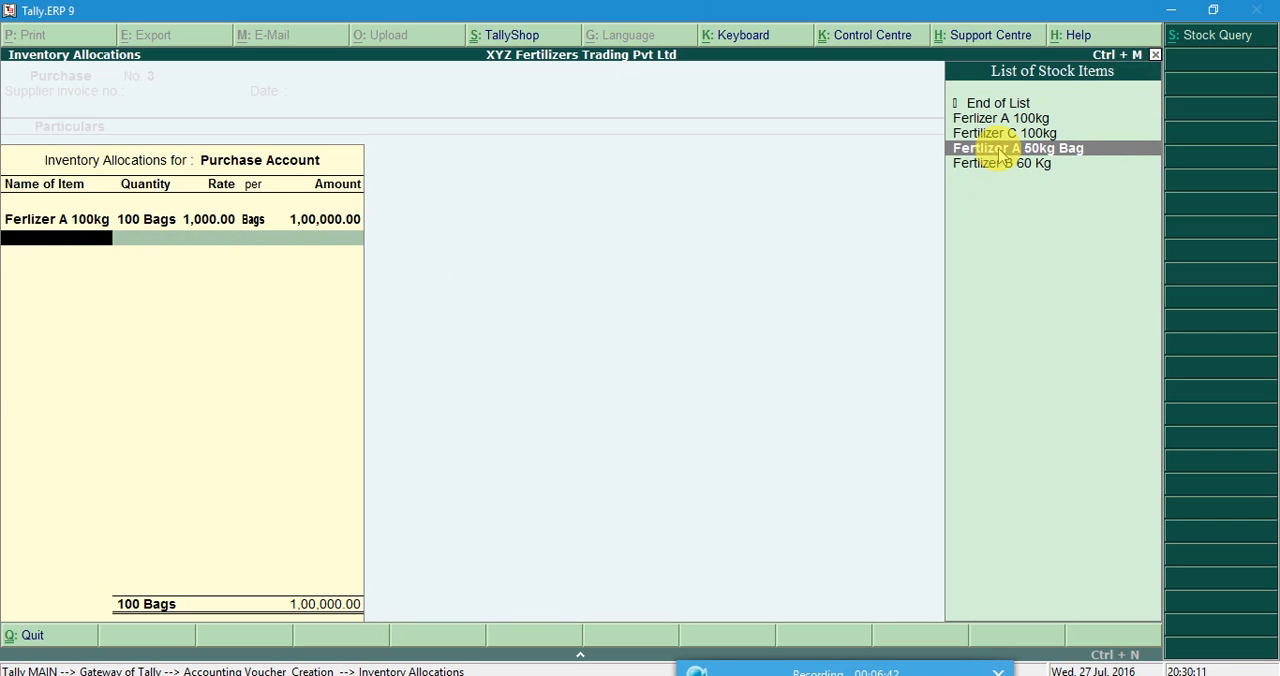
pyautogui.click(1000, 150)
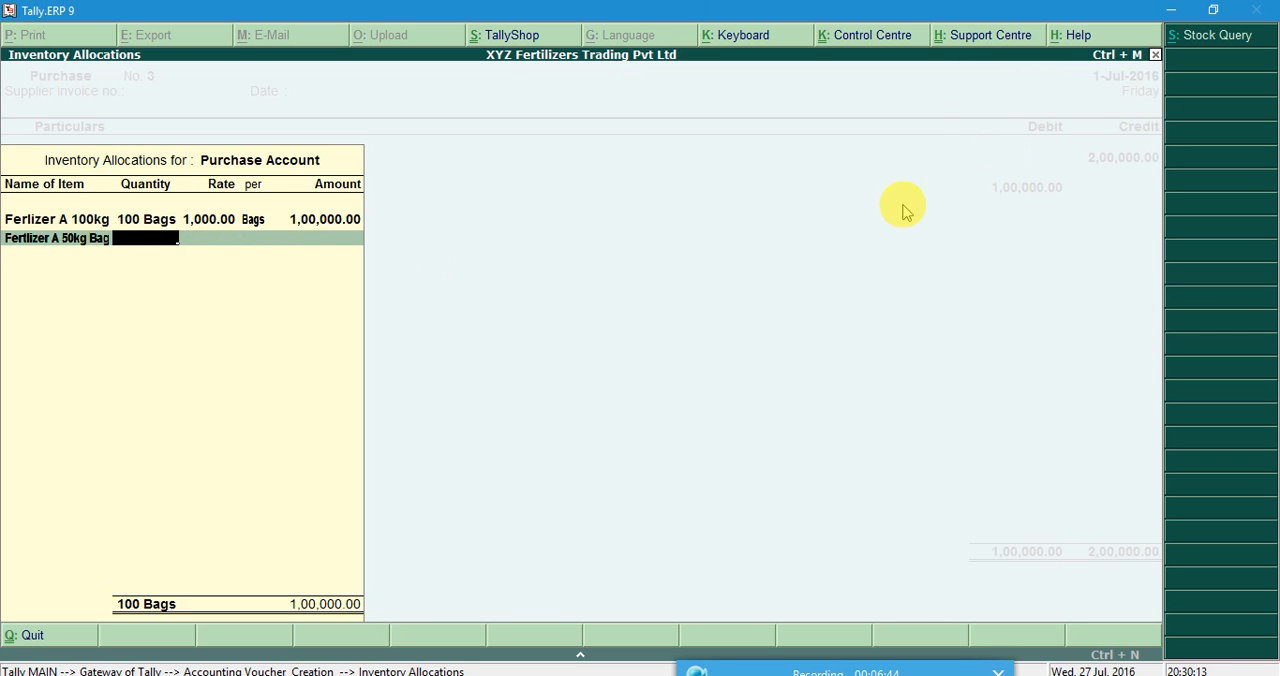
pyautogui.click(617, 674)
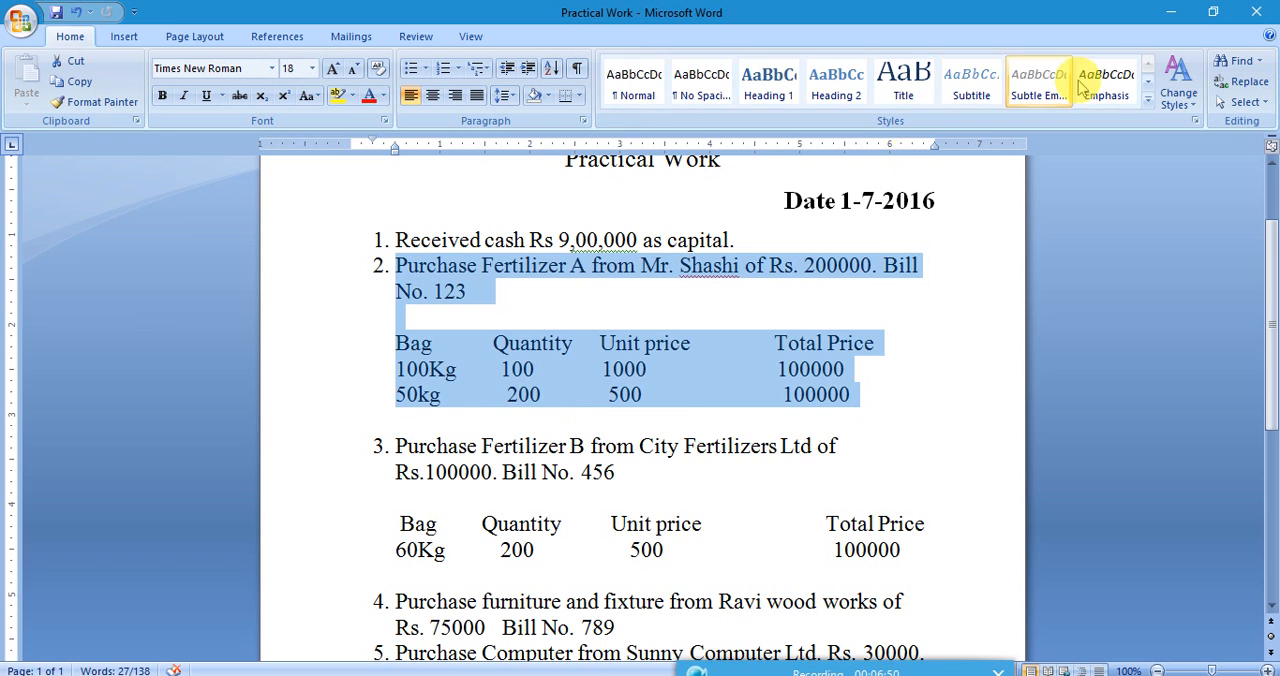
pyautogui.click(1188, 9)
pyautogui.write('200')
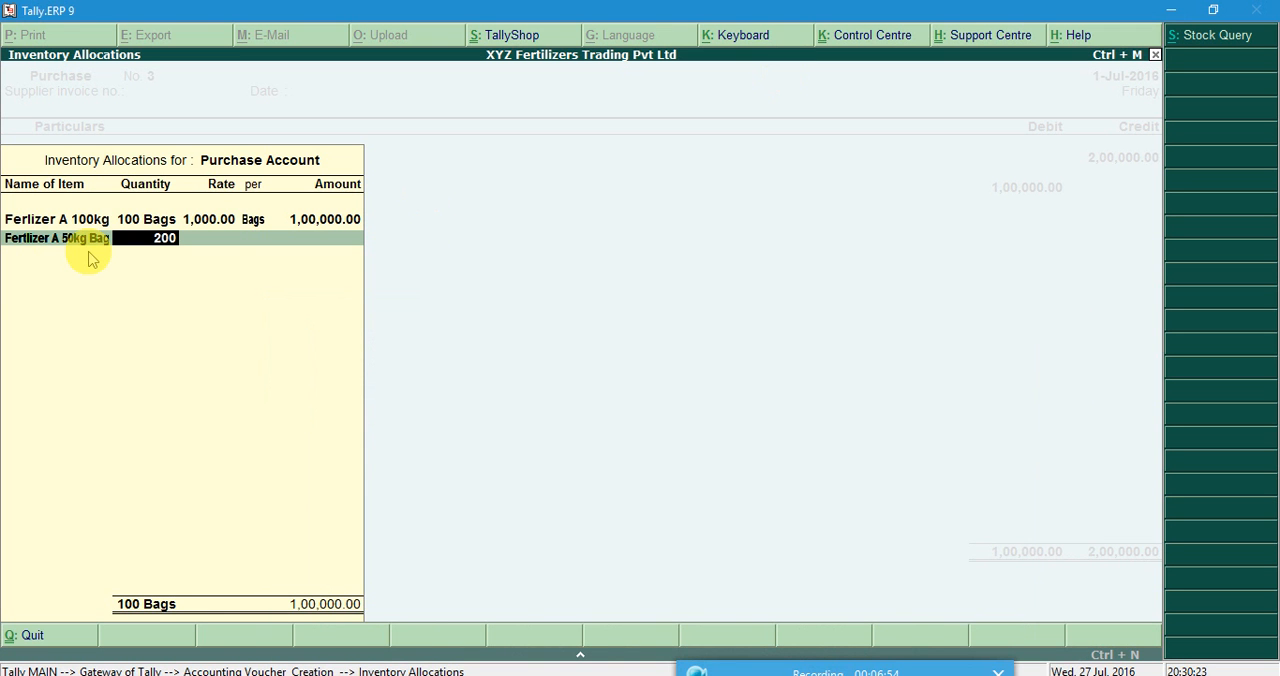
pyautogui.press('Return')
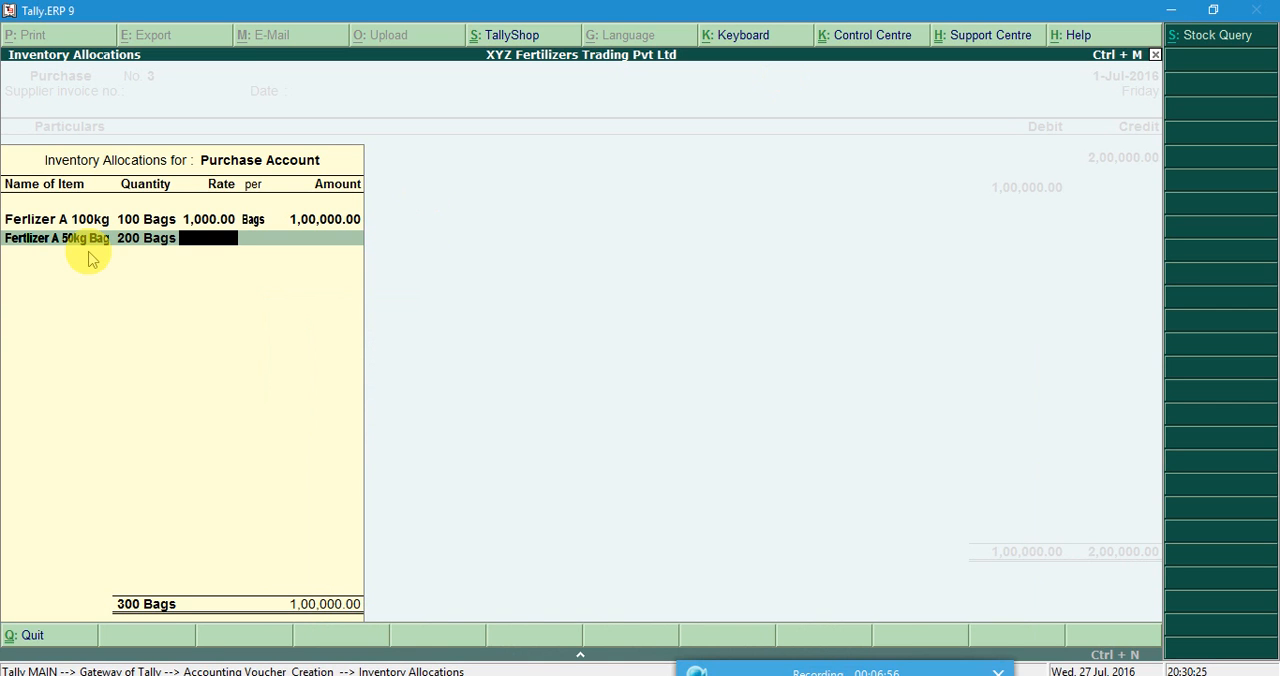
# Set the Fertlizer A 50kg Bag rate to 500 per bag and complete the inventory allocations.
pyautogui.write('500')
pyautogui.press('Return')
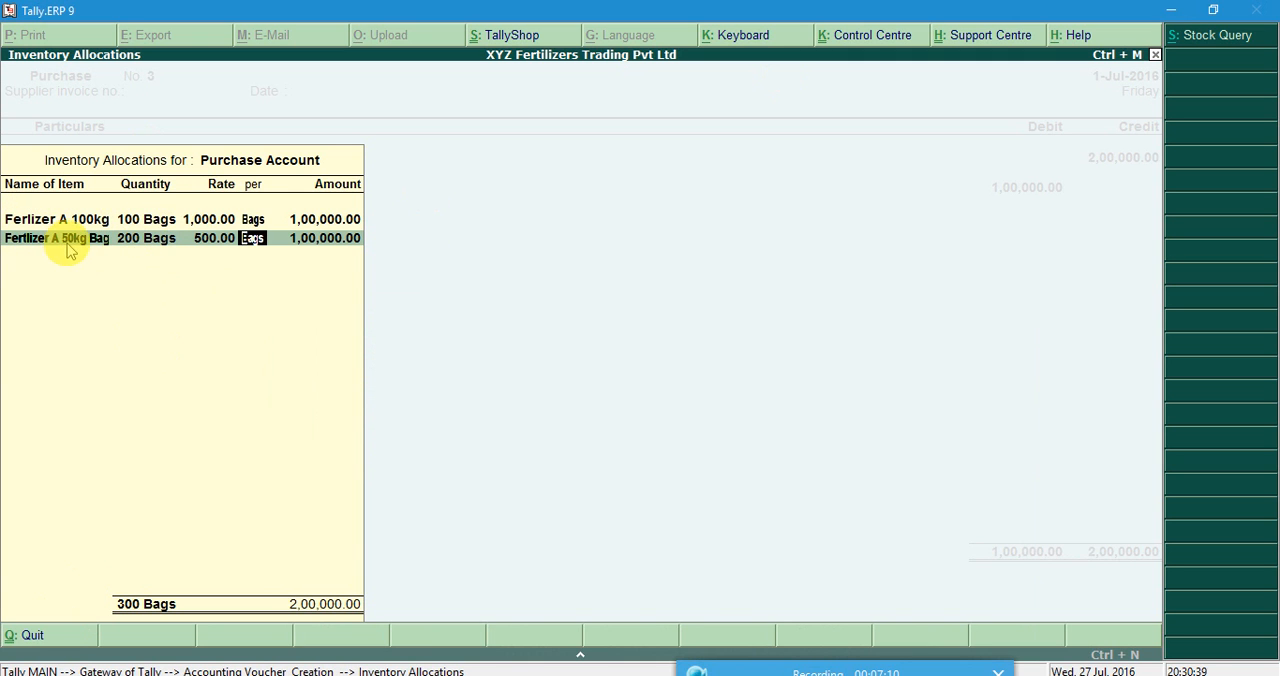
pyautogui.press('Return')
pyautogui.press('Return')
pyautogui.press('Return')
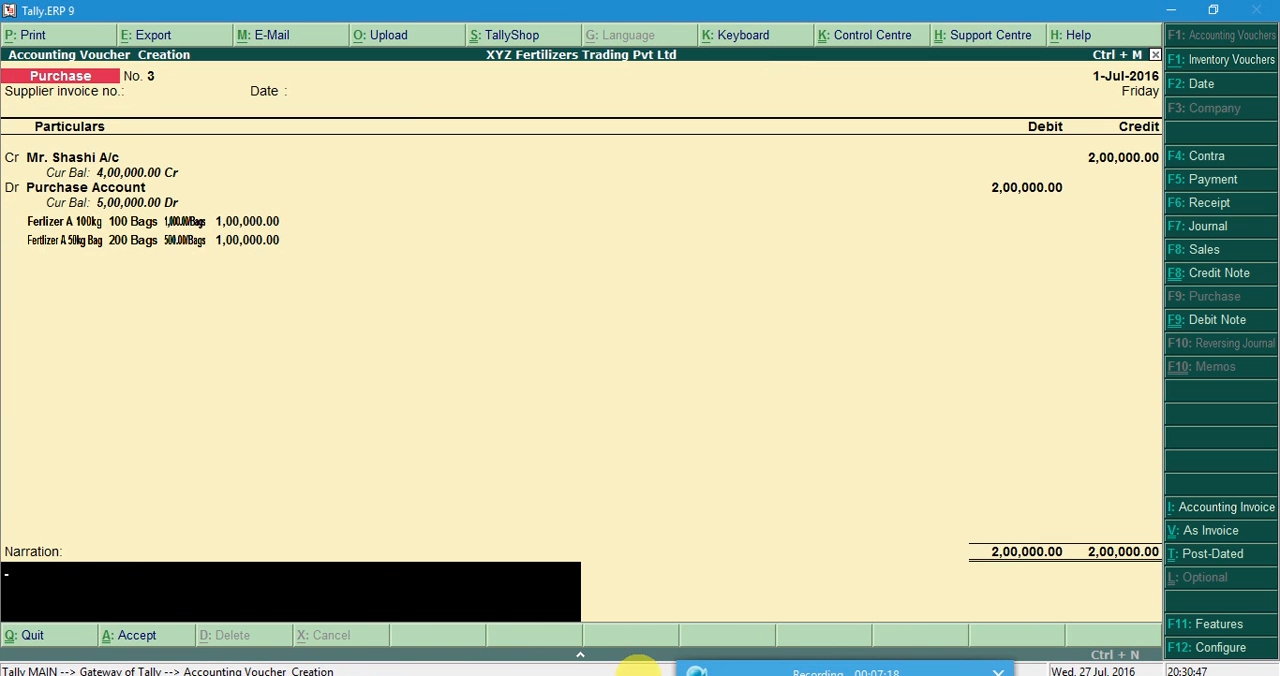
# Check the bill number in Word, enter the narration "Bill No. 123" and save the purchase voucher.
pyautogui.click(625, 675)
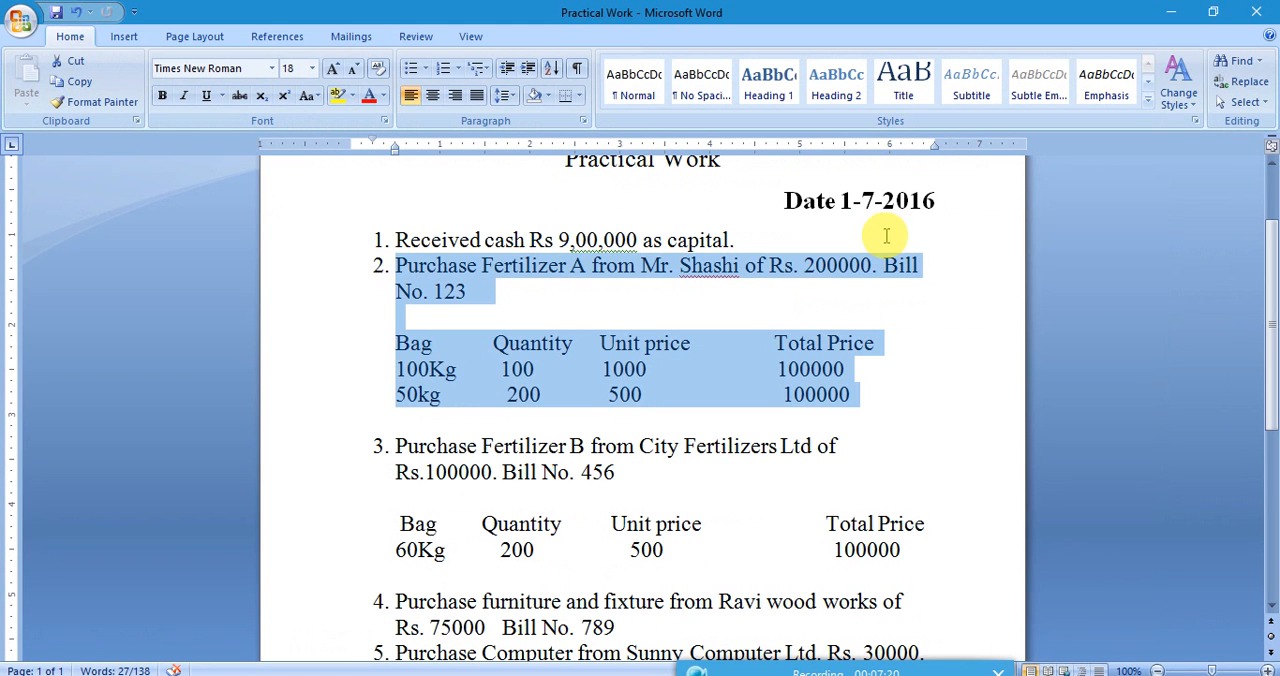
pyautogui.click(1170, 12)
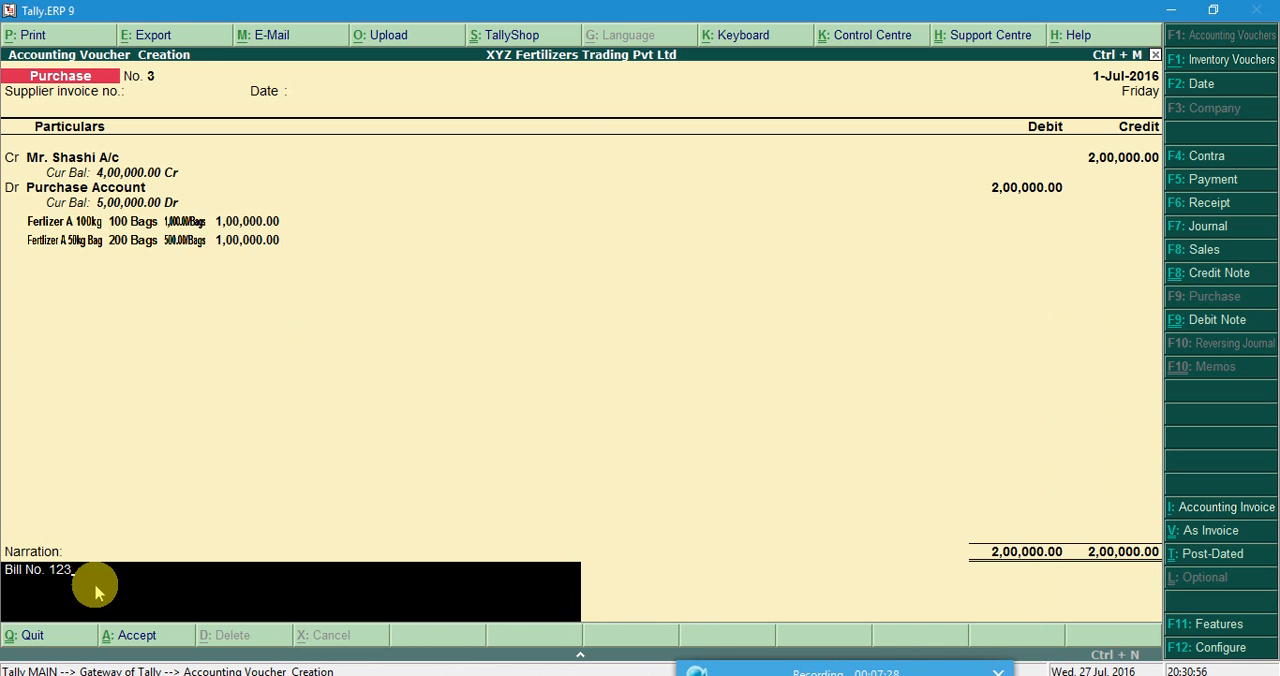
pyautogui.press('Return')
pyautogui.press('Return')
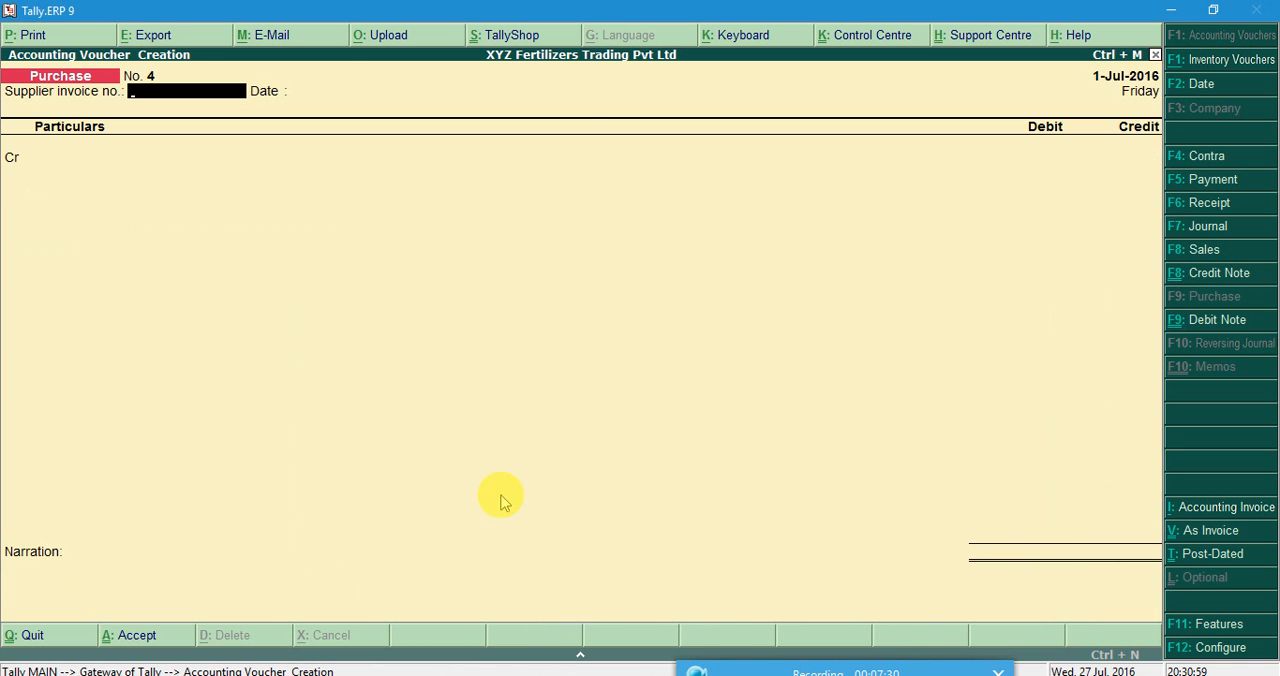
# Switch to the Word document and highlight transaction 3, the Fertilizer B purchase, with its bag and price table.
pyautogui.click(620, 670)
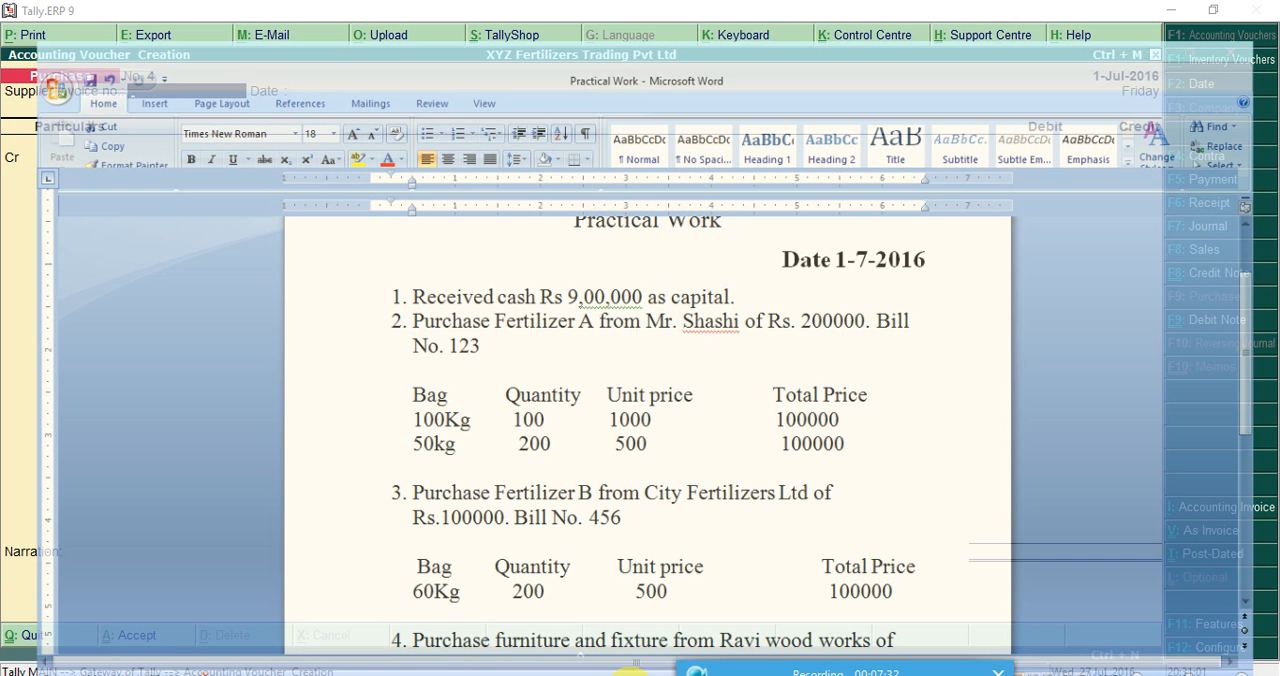
pyautogui.moveTo(402, 446); pyautogui.dragTo(891, 545)
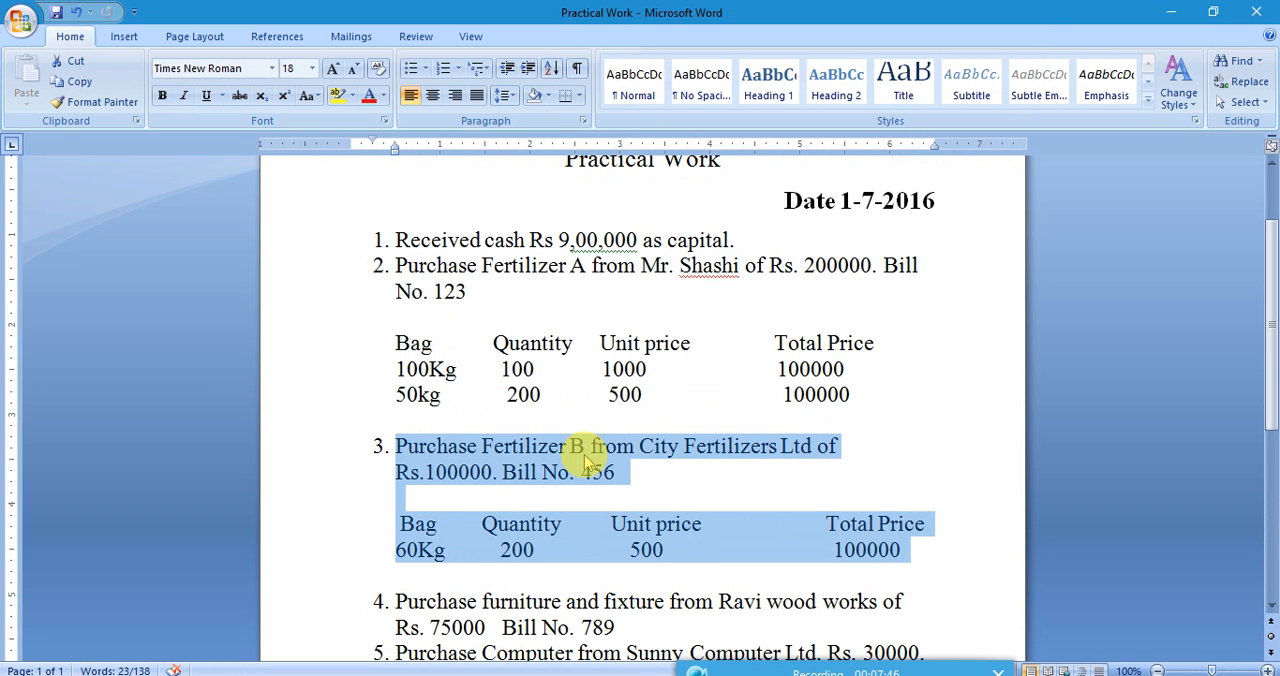
pyautogui.click(736, 673)
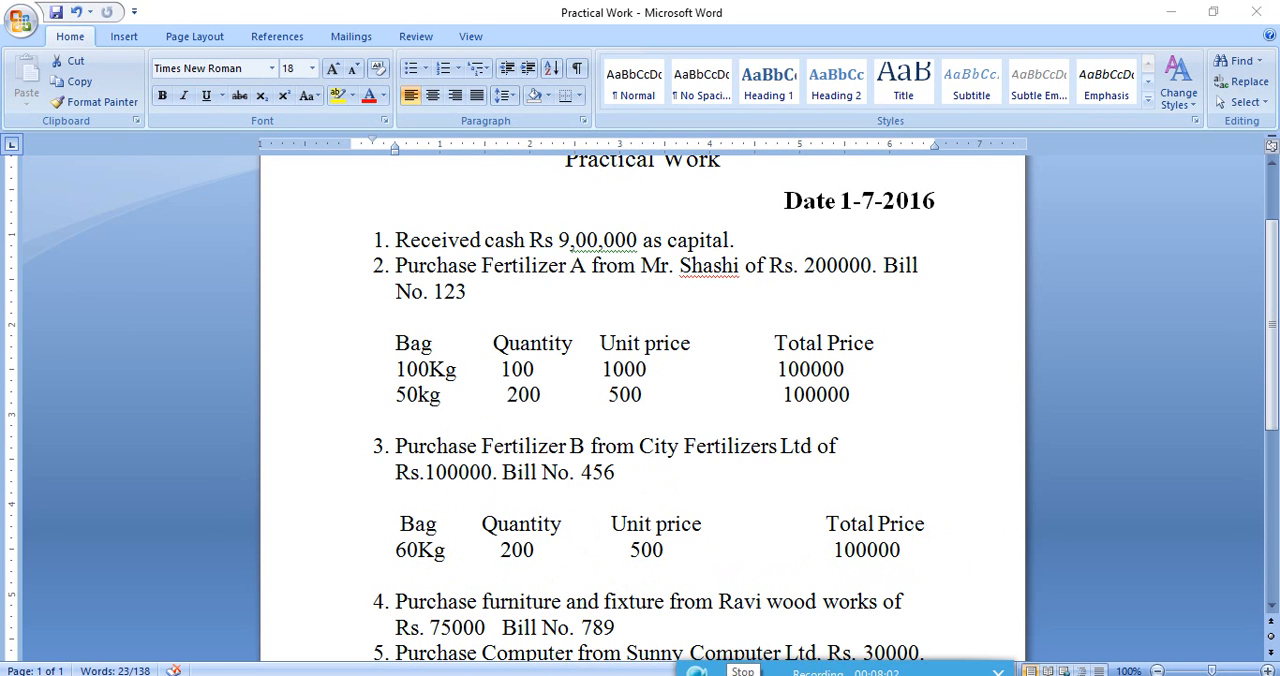
# Switch to Tally, credit City Fertilizers Ltd A/c in the new purchase voucher and accept its party details.
pyautogui.click(650, 604)
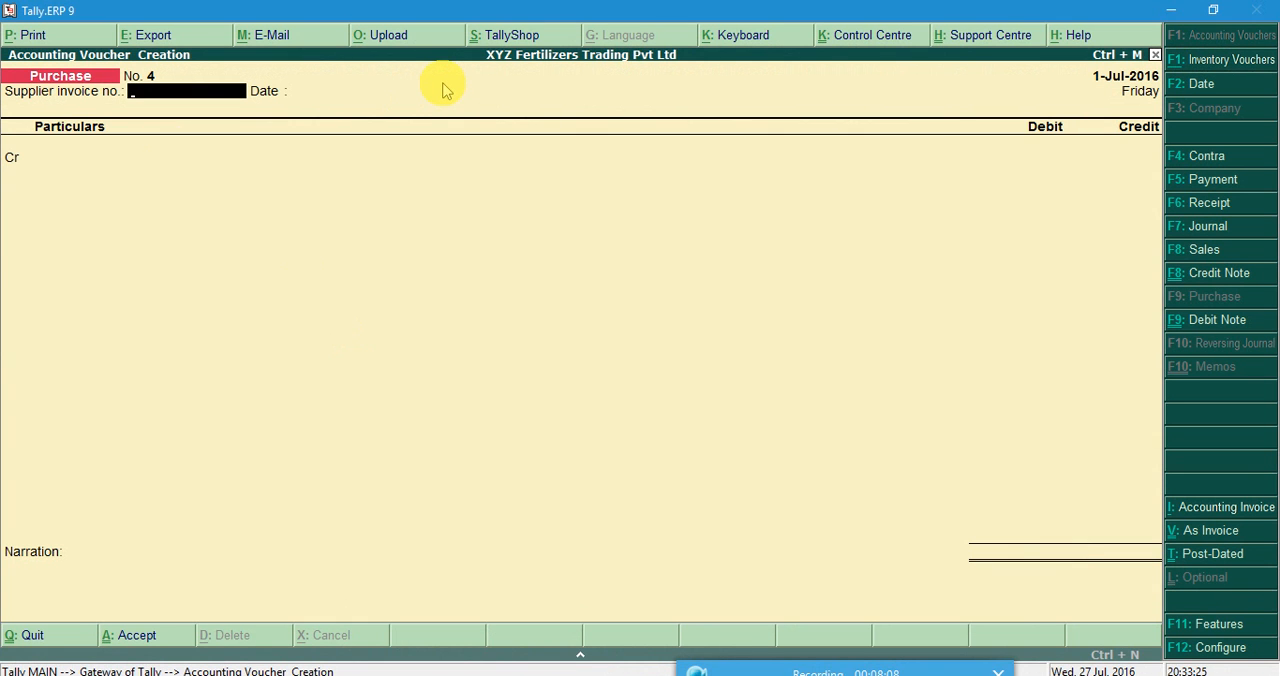
pyautogui.press('Return')
pyautogui.press('Return')
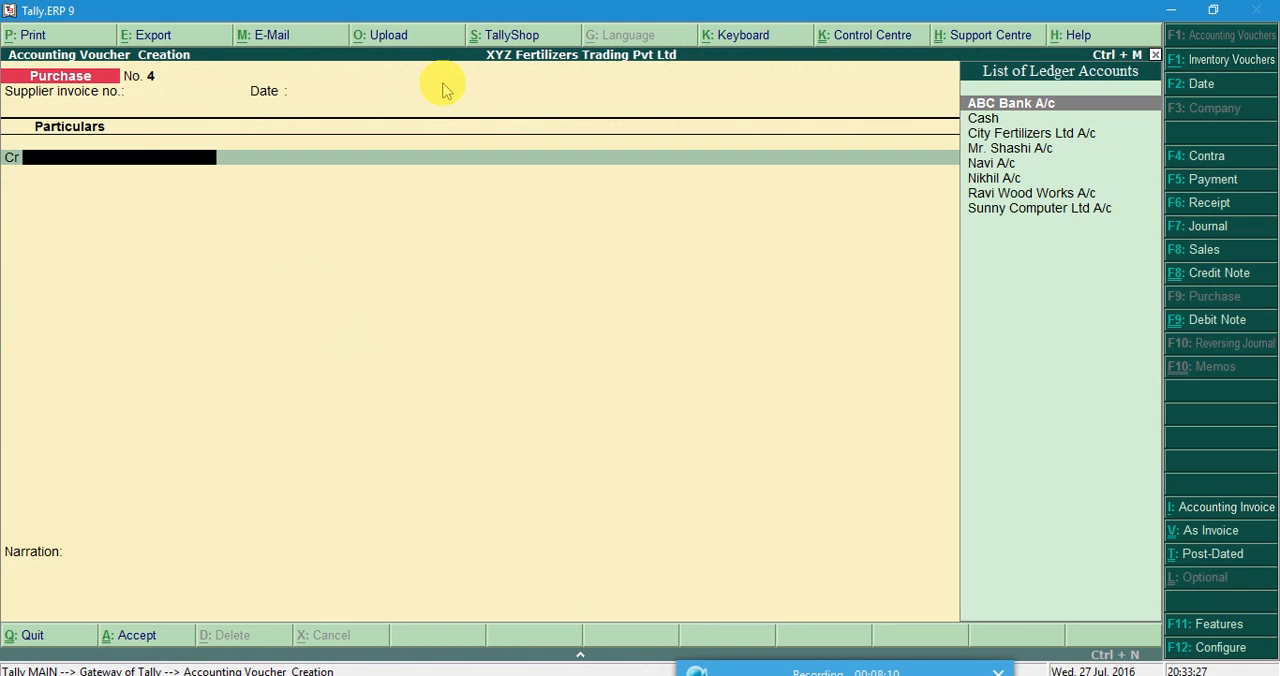
pyautogui.press('Down')
pyautogui.press('Down')
pyautogui.press('Down')
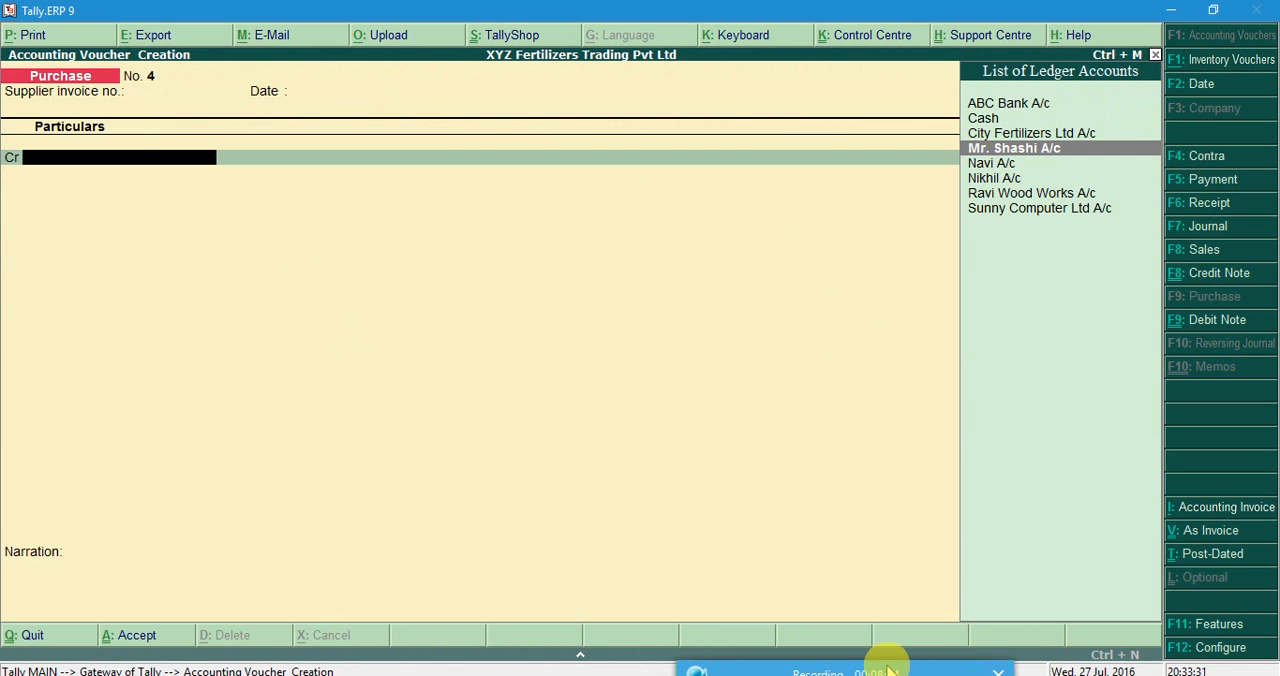
pyautogui.click(625, 675)
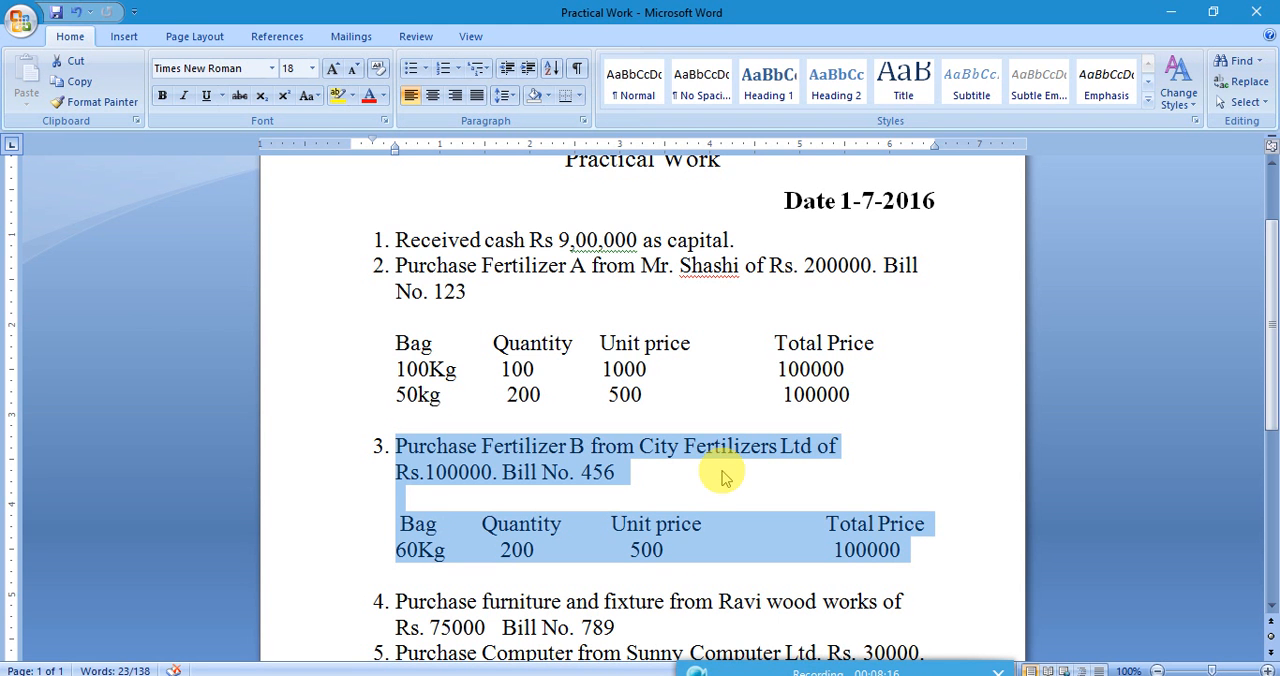
pyautogui.click(1180, 10)
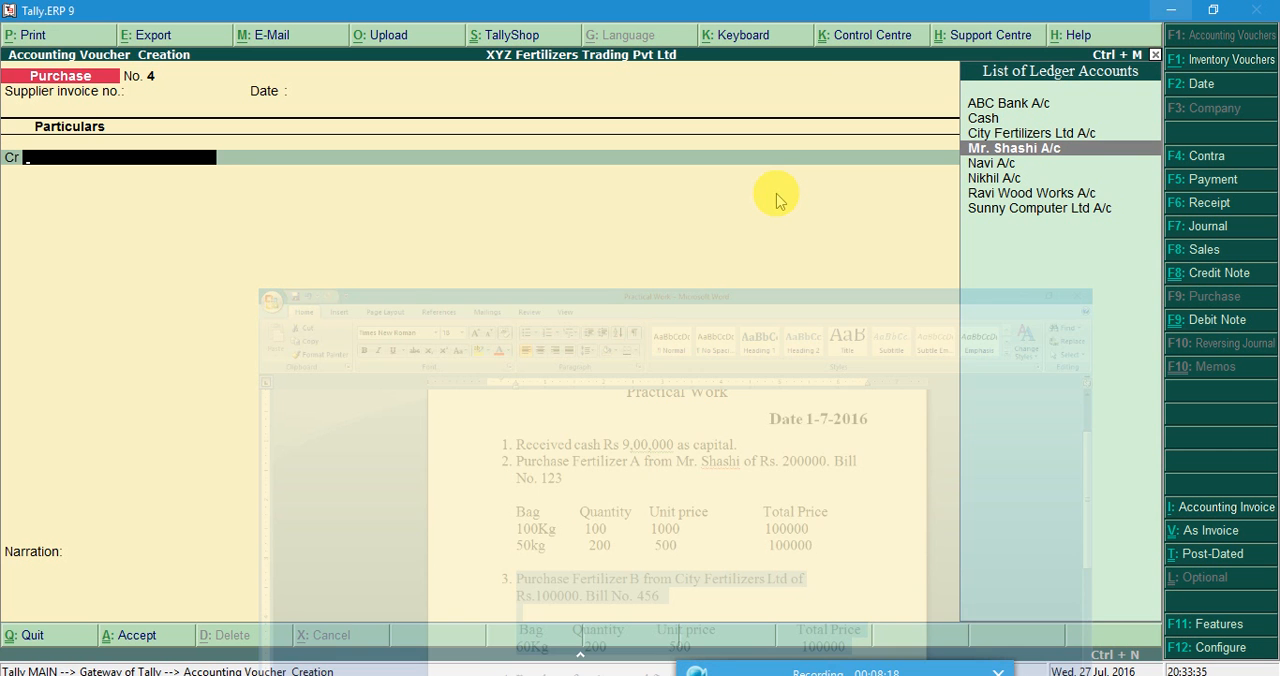
pyautogui.press('Up')
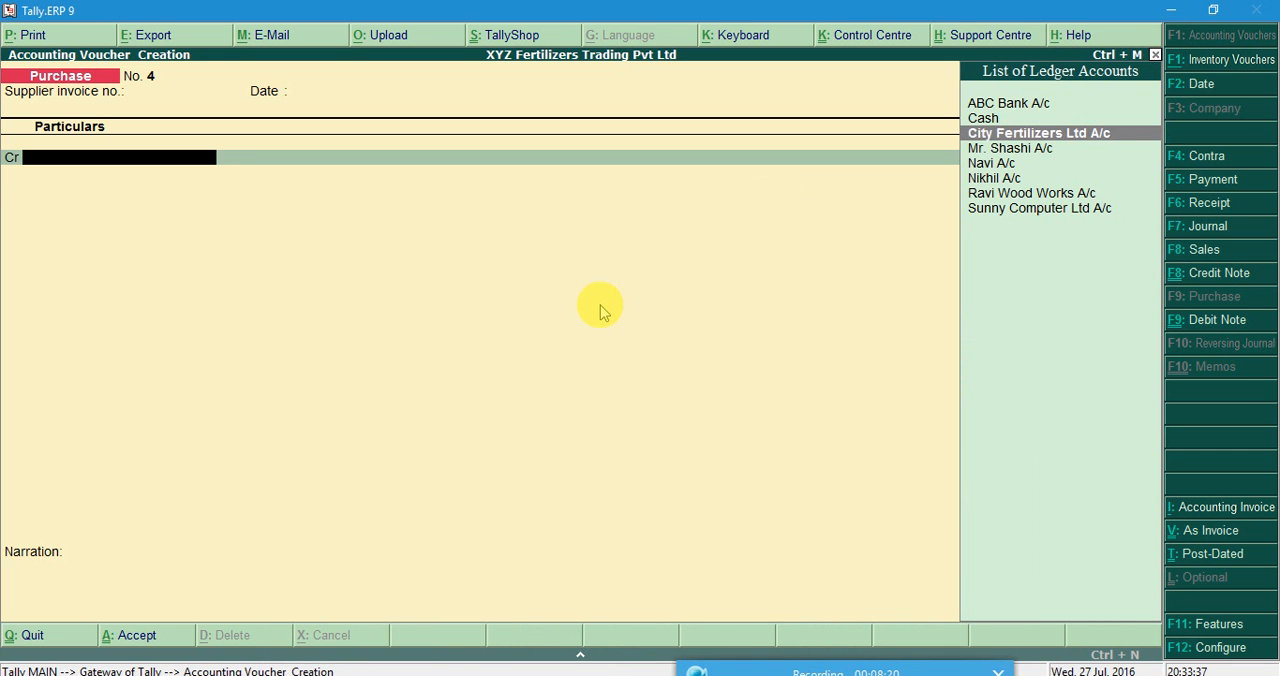
pyautogui.press('Return')
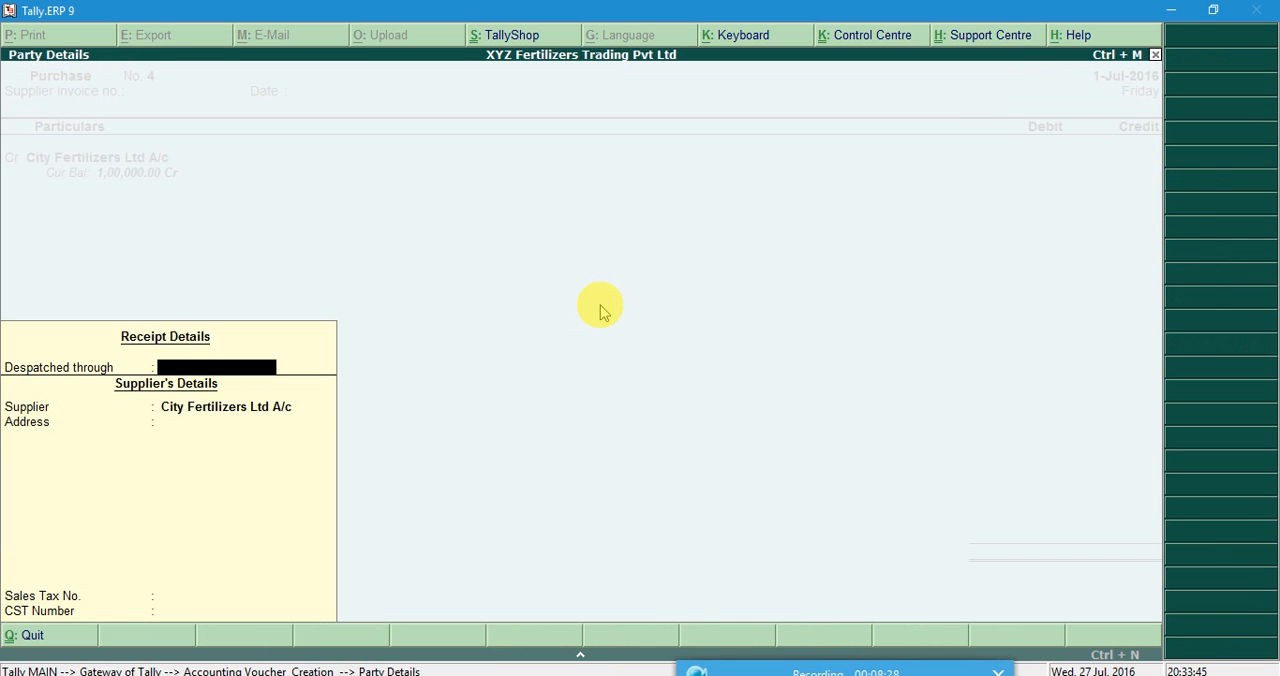
pyautogui.press('Return')
pyautogui.press('Return')
pyautogui.press('Return')
pyautogui.press('Return')
pyautogui.press('Return')
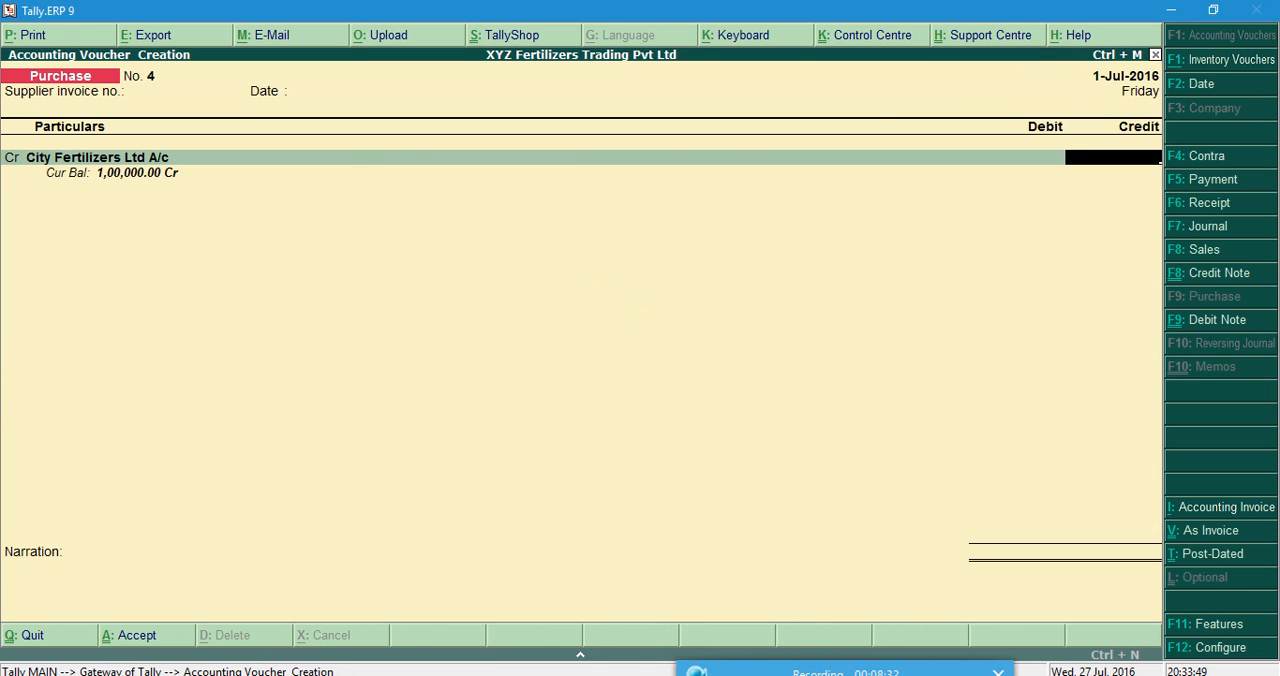
# Check the total in Word, enter 100000 as the credit amount and debit it to Purchase Account.
pyautogui.click(622, 674)
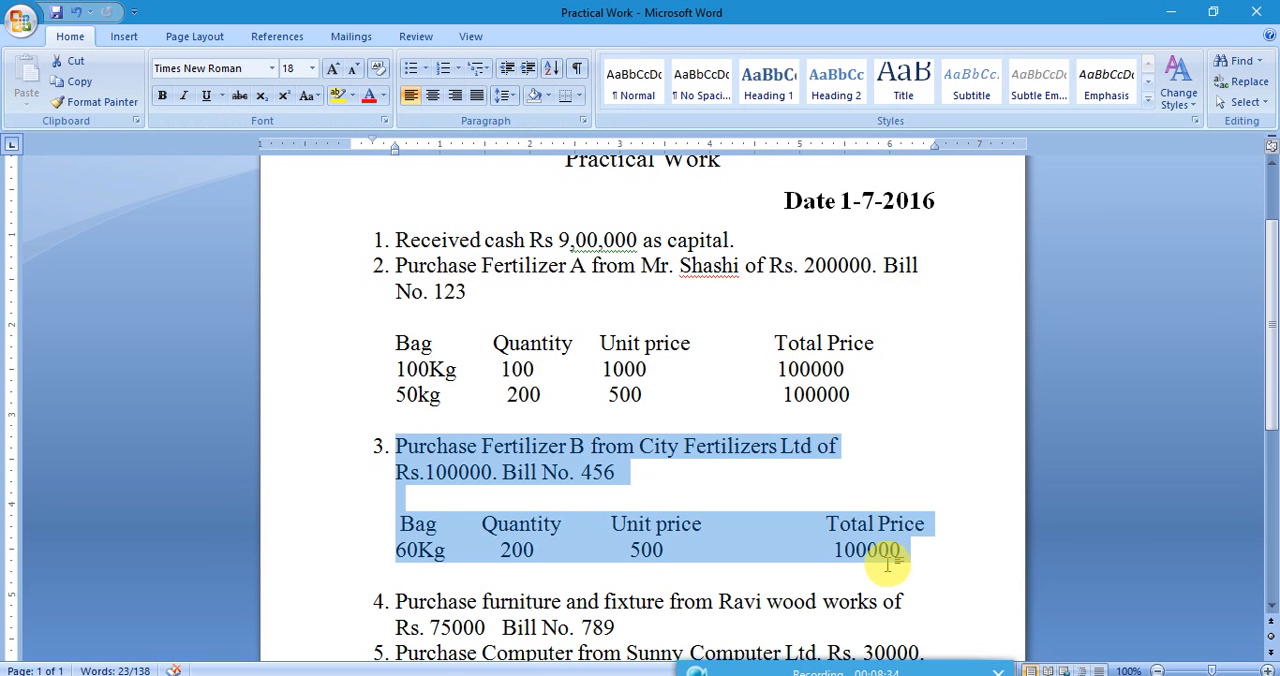
pyautogui.click(1170, 12)
pyautogui.write('100000')
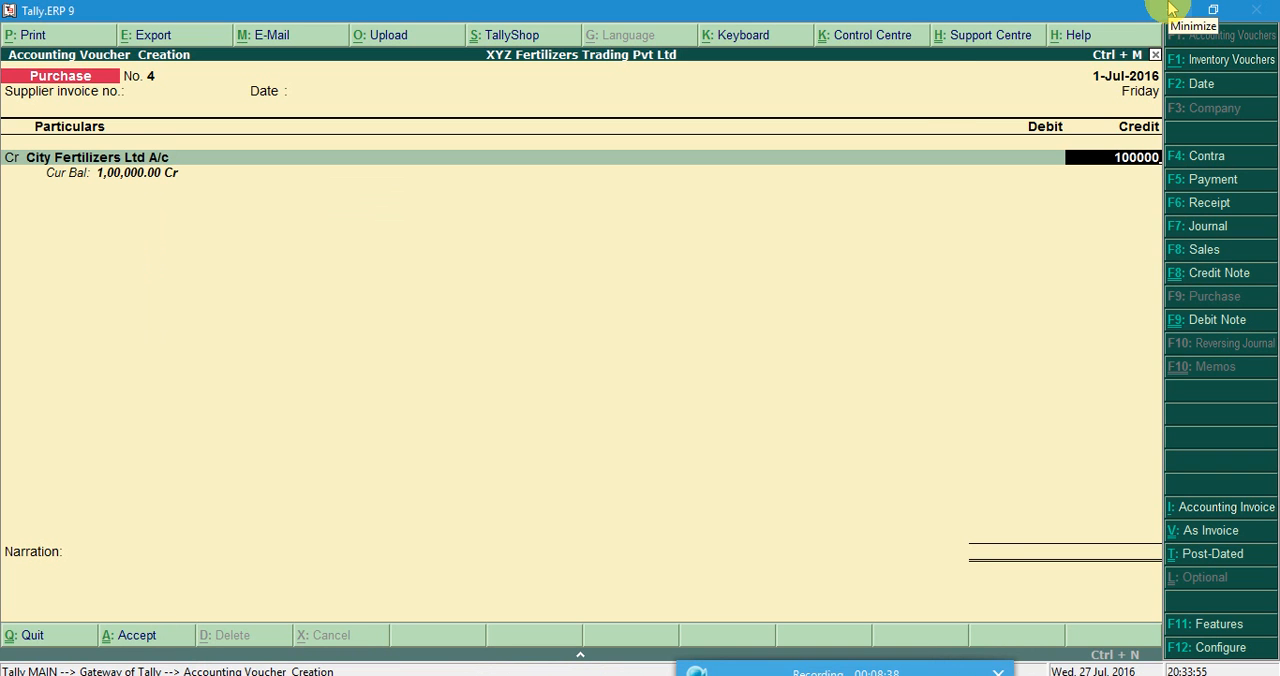
pyautogui.press('Return')
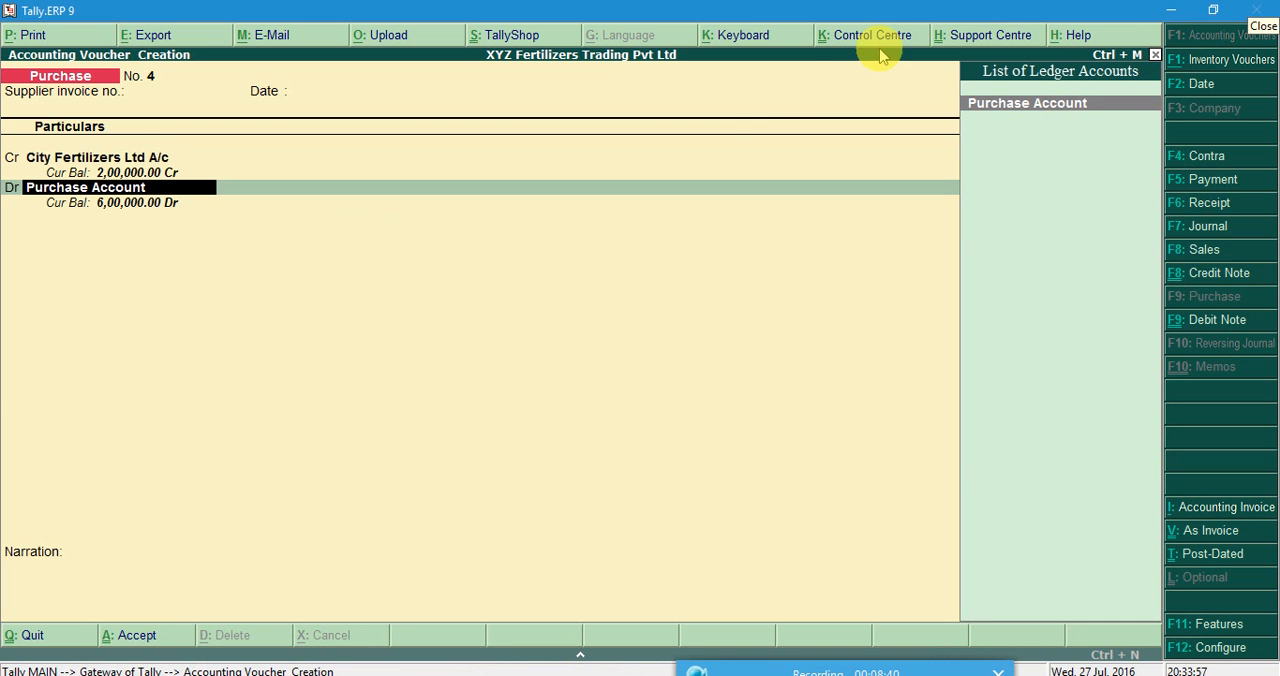
pyautogui.press('Return')
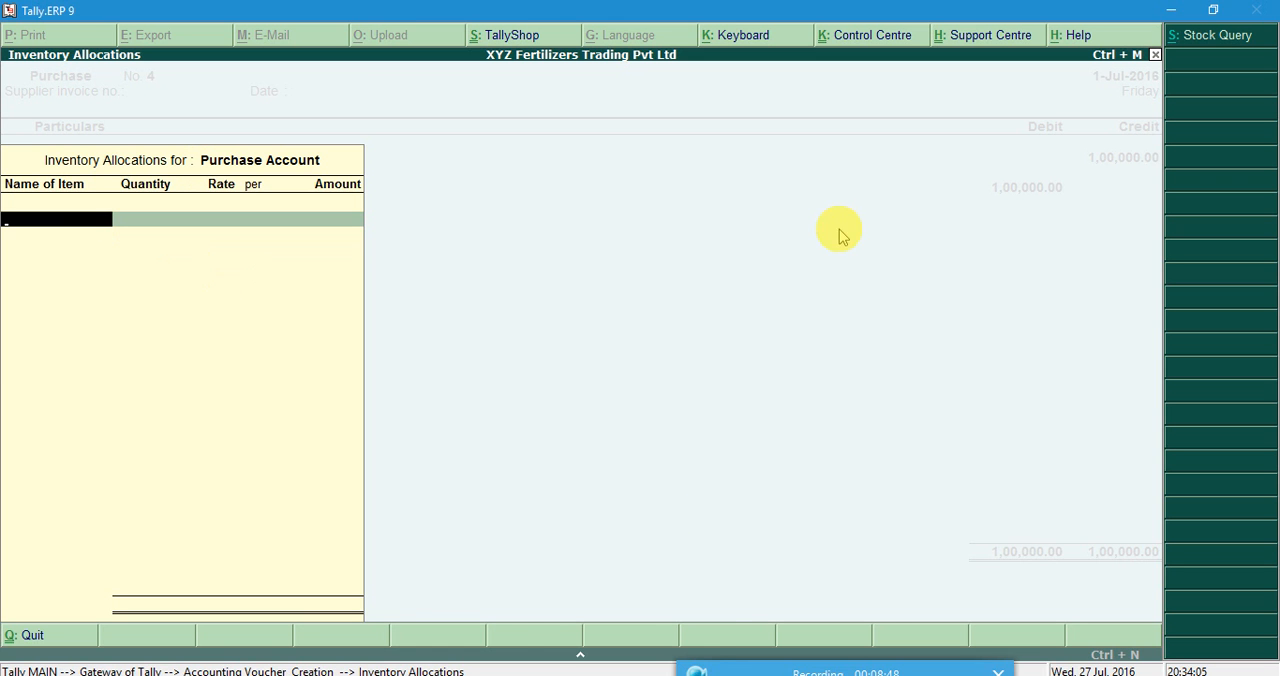
# Add stock item Fertlizer B 60 Kg with a quantity of 200 bags, as listed in the Word document.
pyautogui.click(608, 605)
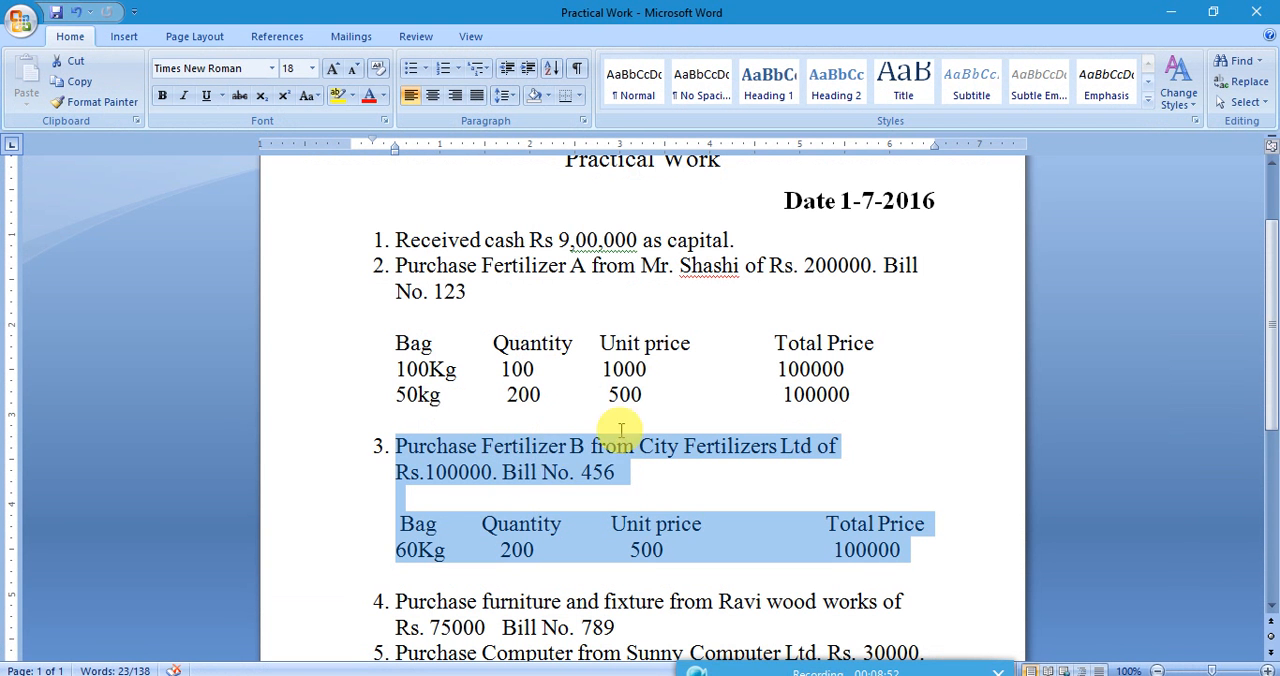
pyautogui.click(1180, 10)
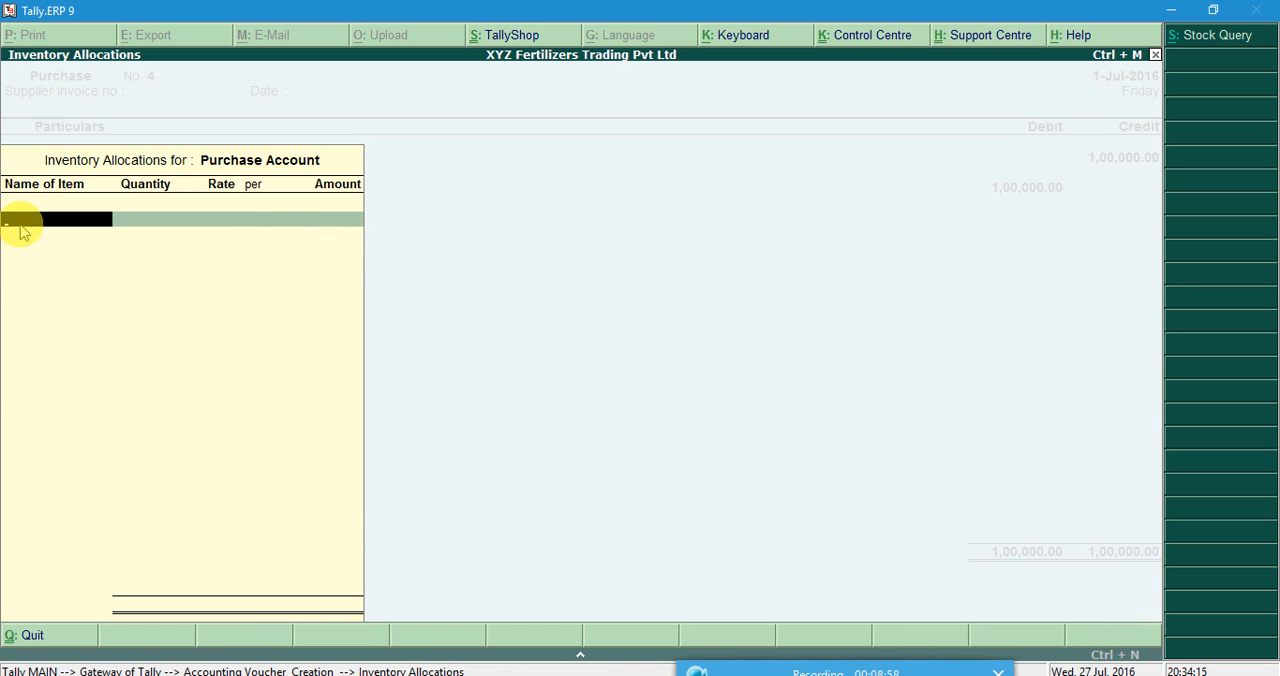
pyautogui.click(21, 225)
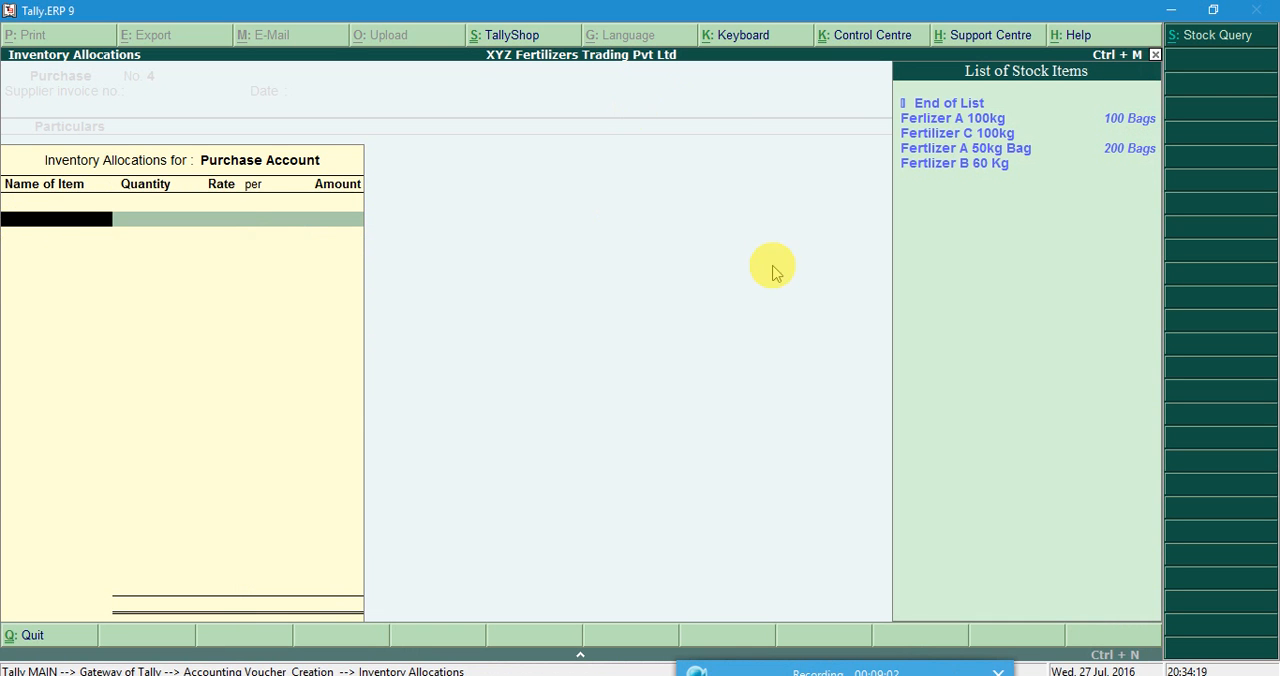
pyautogui.click(960, 168)
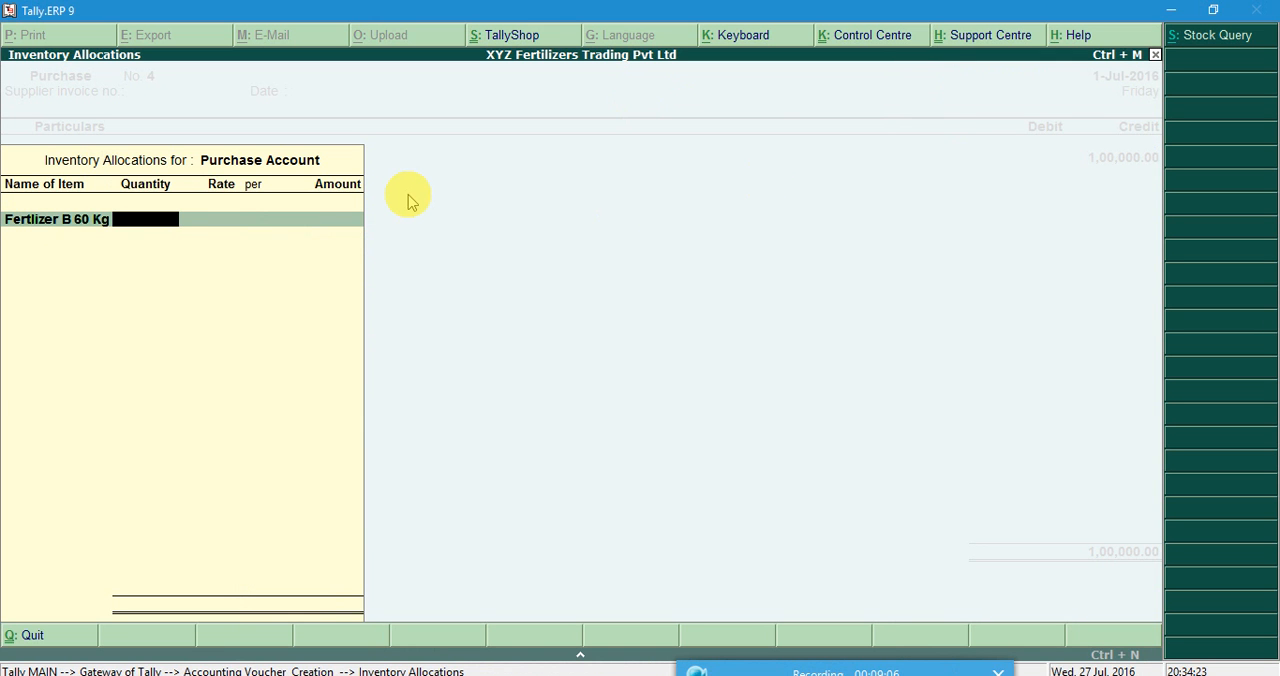
pyautogui.hotkey('alt', 'Tab')
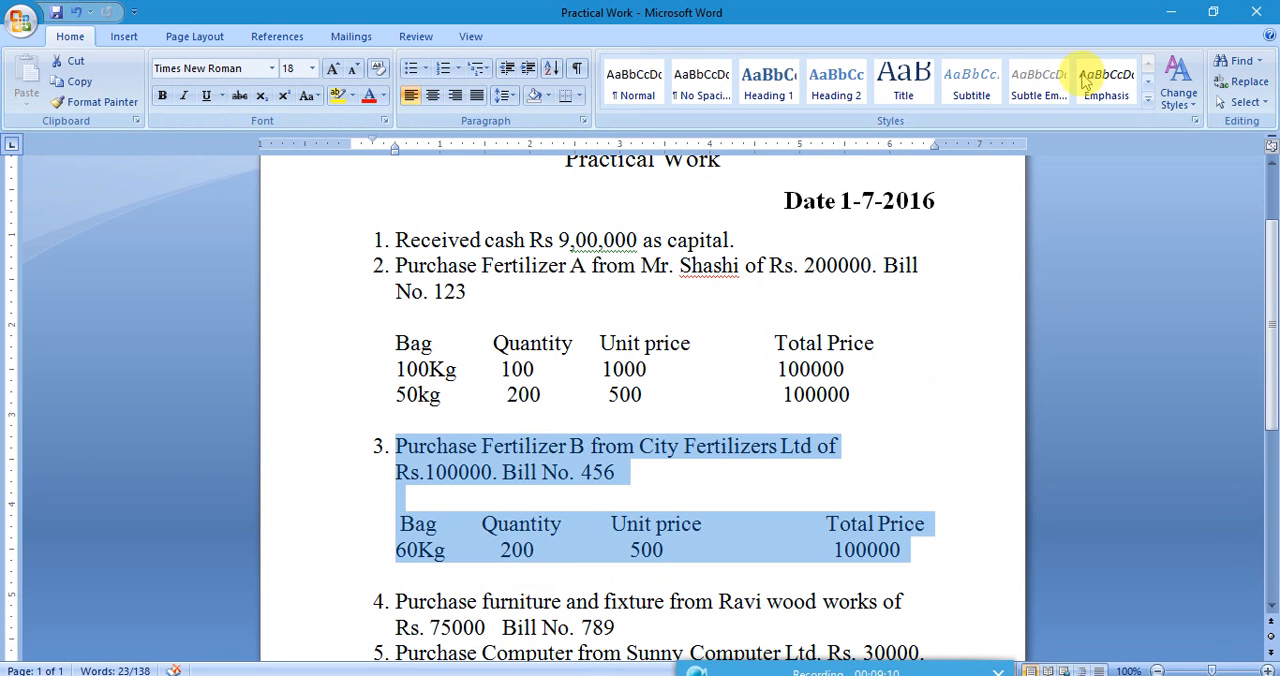
pyautogui.click(1170, 10)
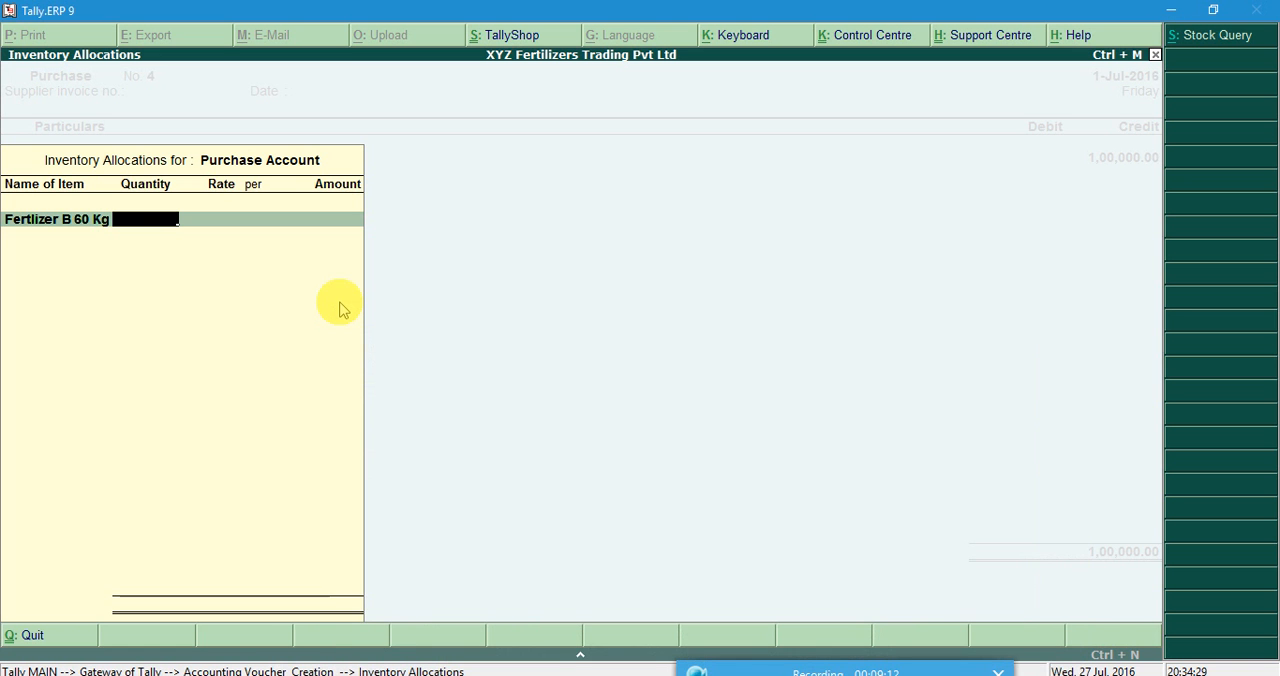
pyautogui.write('200')
pyautogui.press('Return')
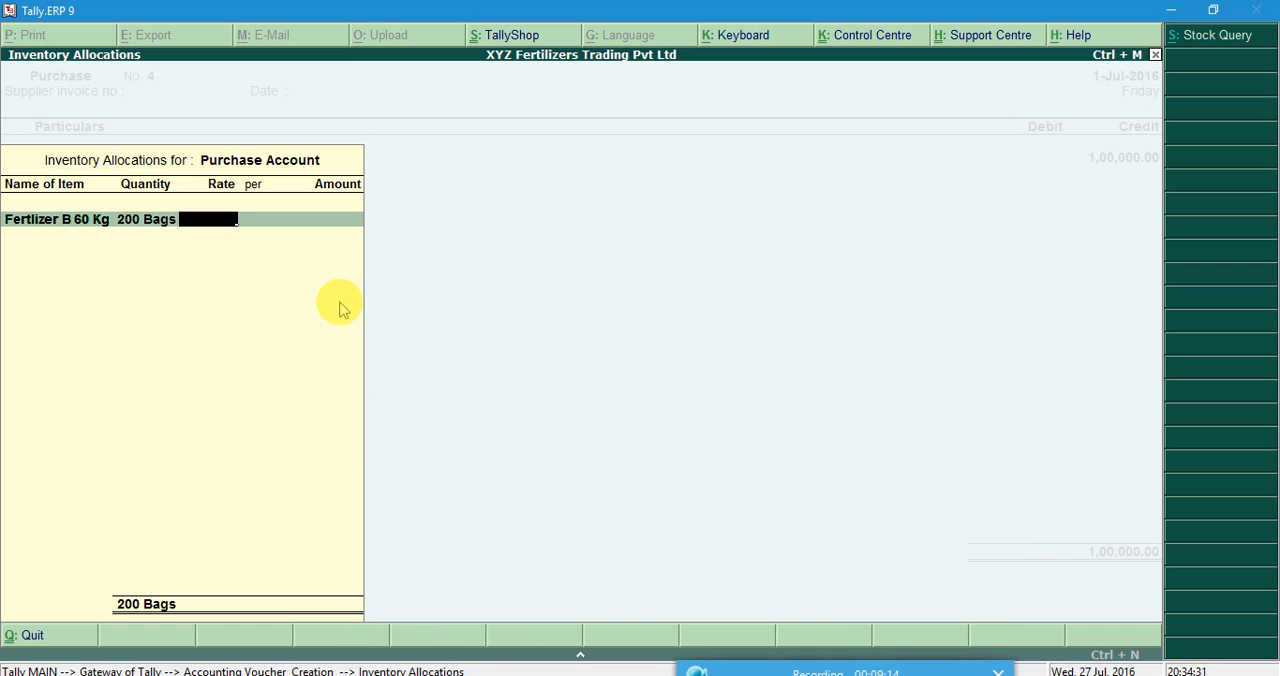
# Set the Fertlizer B 60 Kg rate to 500 per bag and complete the inventory allocations.
pyautogui.write('500')
pyautogui.press('Return')
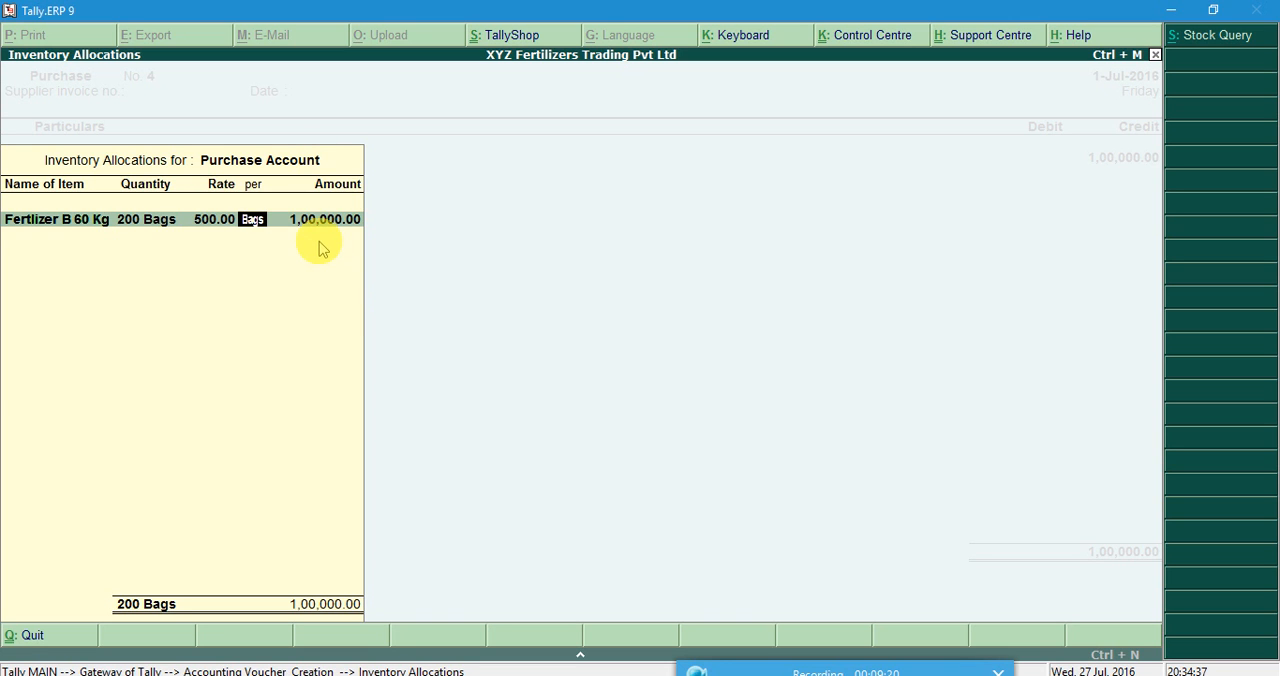
pyautogui.press('Return')
pyautogui.press('Return')
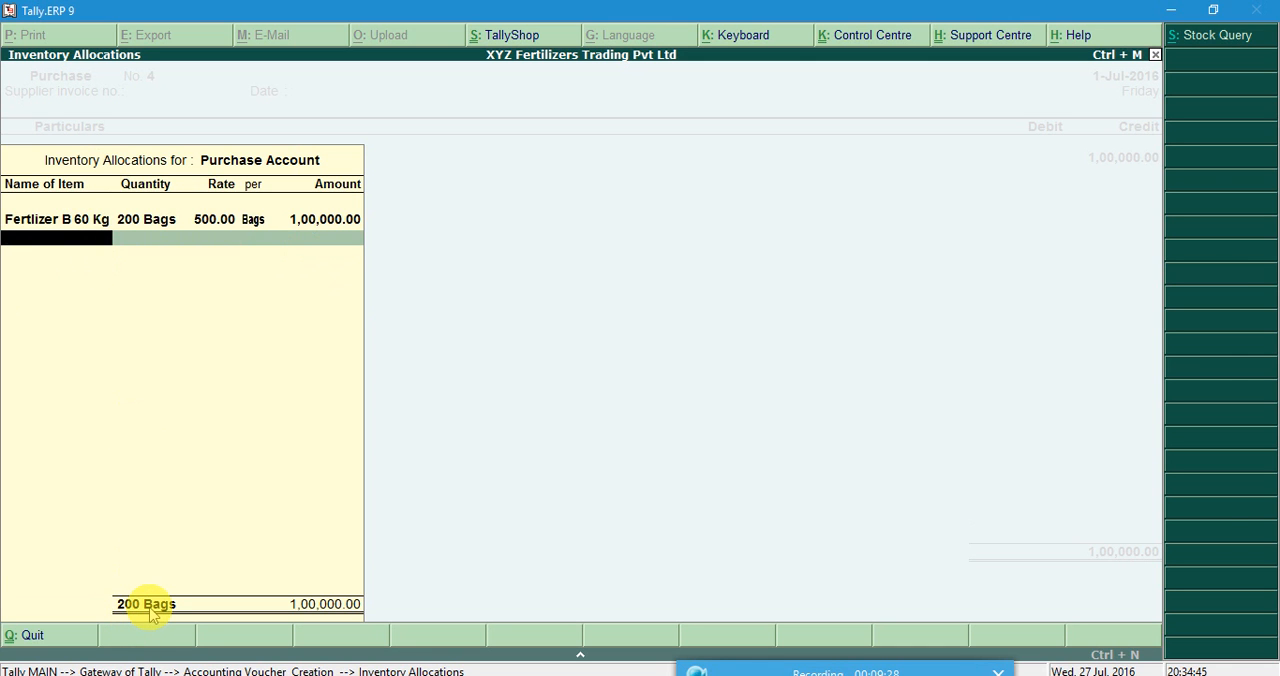
pyautogui.press('Return')
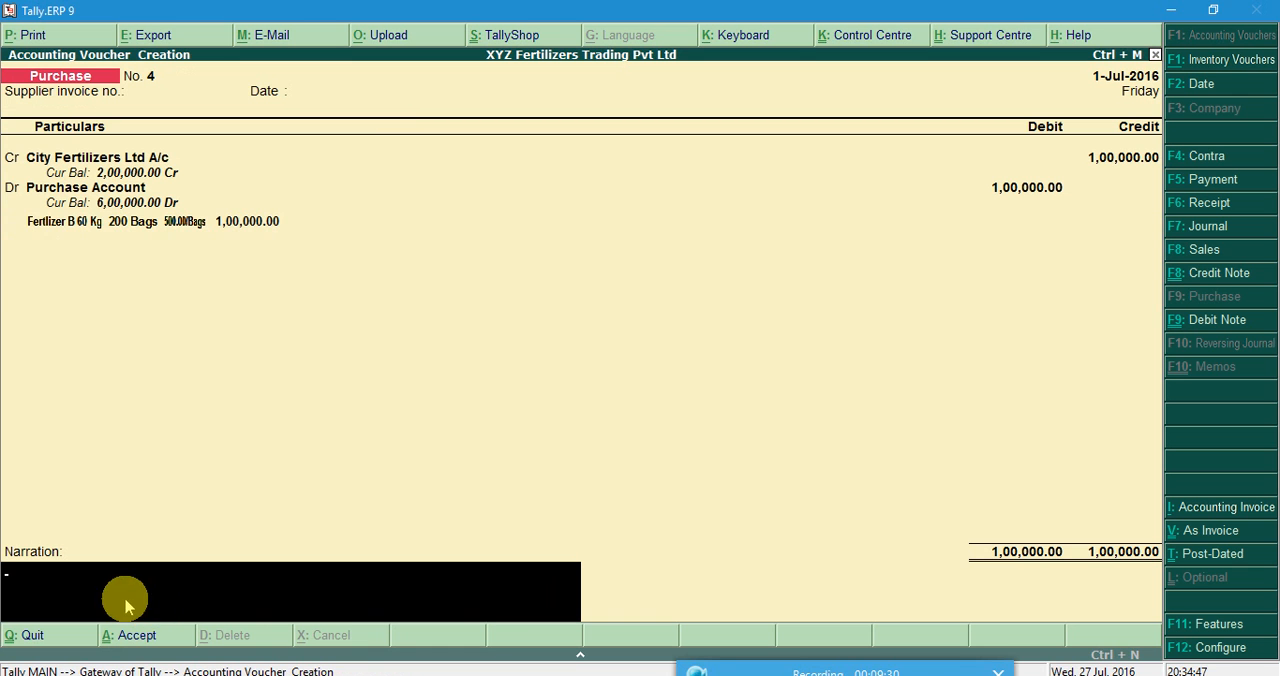
# Check the bill number in Word, enter the narration "Bill No. 456" and save the purchase voucher.
pyautogui.click(622, 675)
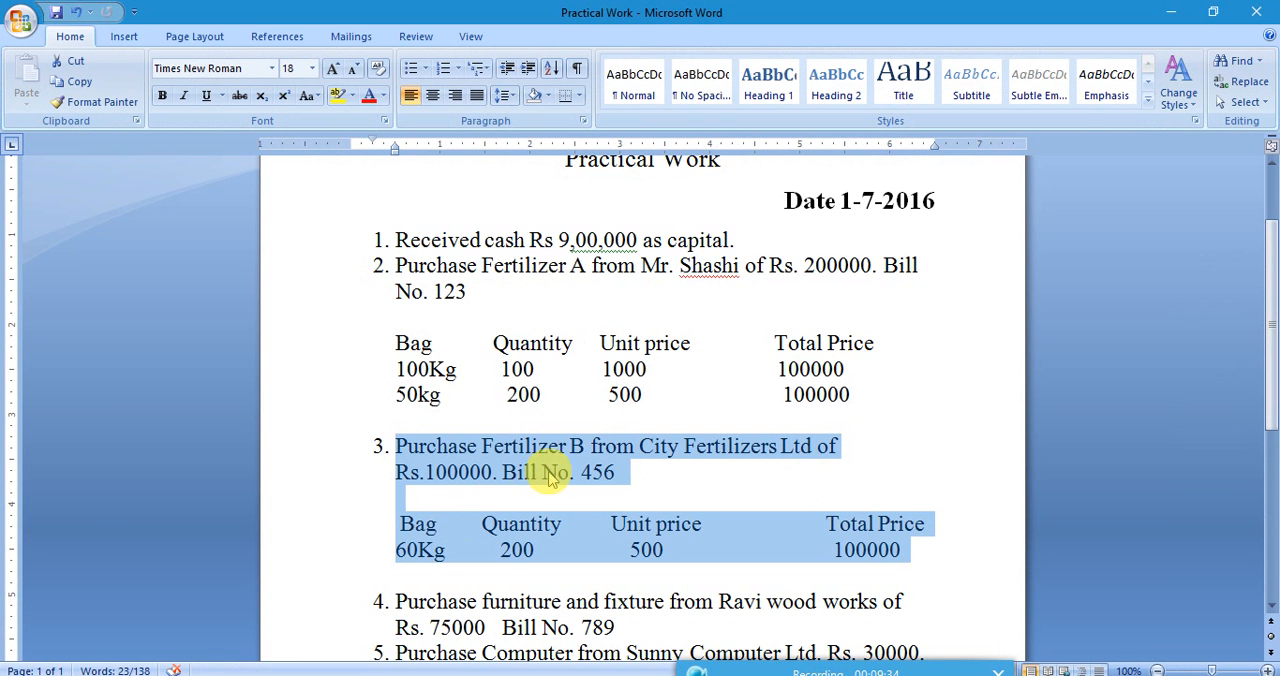
pyautogui.click(1172, 10)
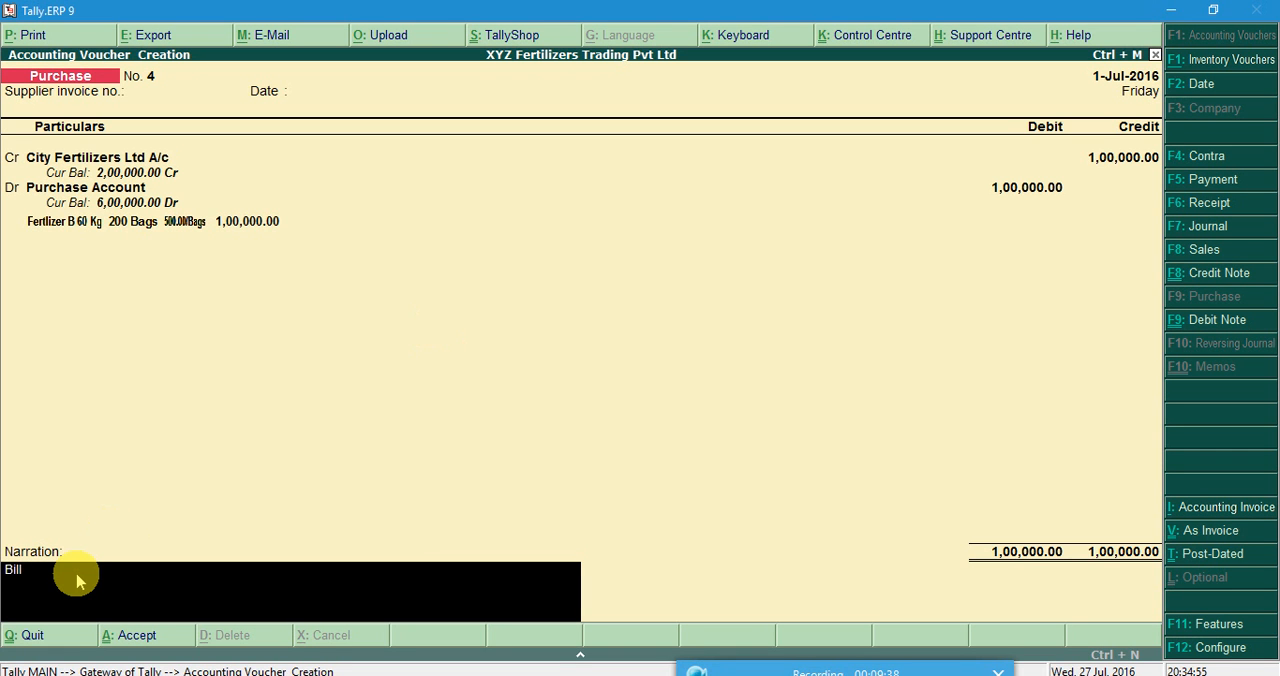
pyautogui.write('456')
pyautogui.press('Return')
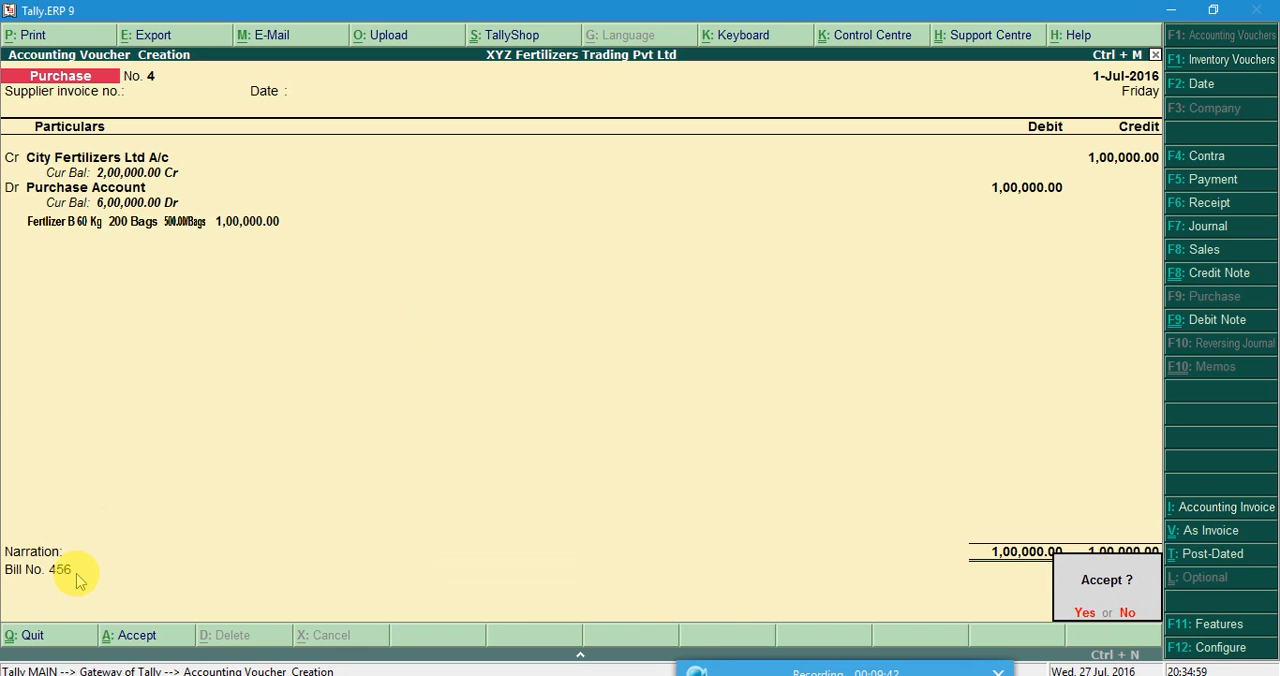
pyautogui.press('Return')
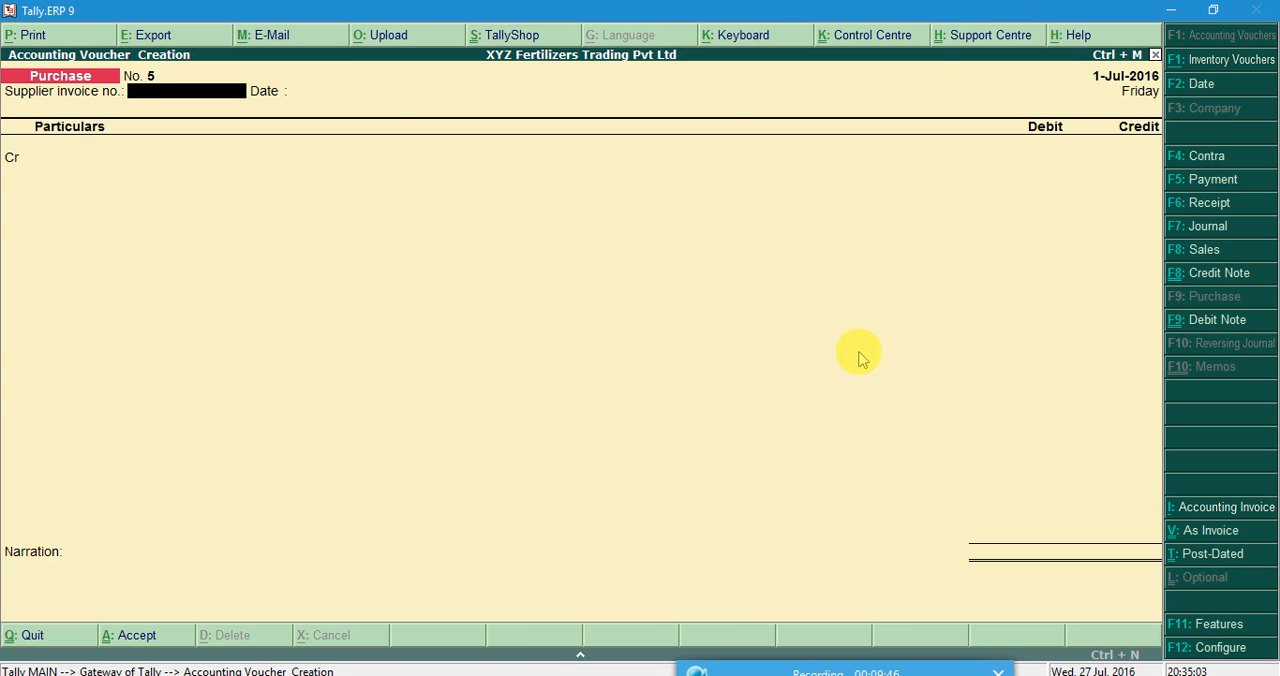
# Switch to the Word document and highlight transaction 10, the Fertilizer A sale, with its bag and quantity table.
pyautogui.click(565, 578)
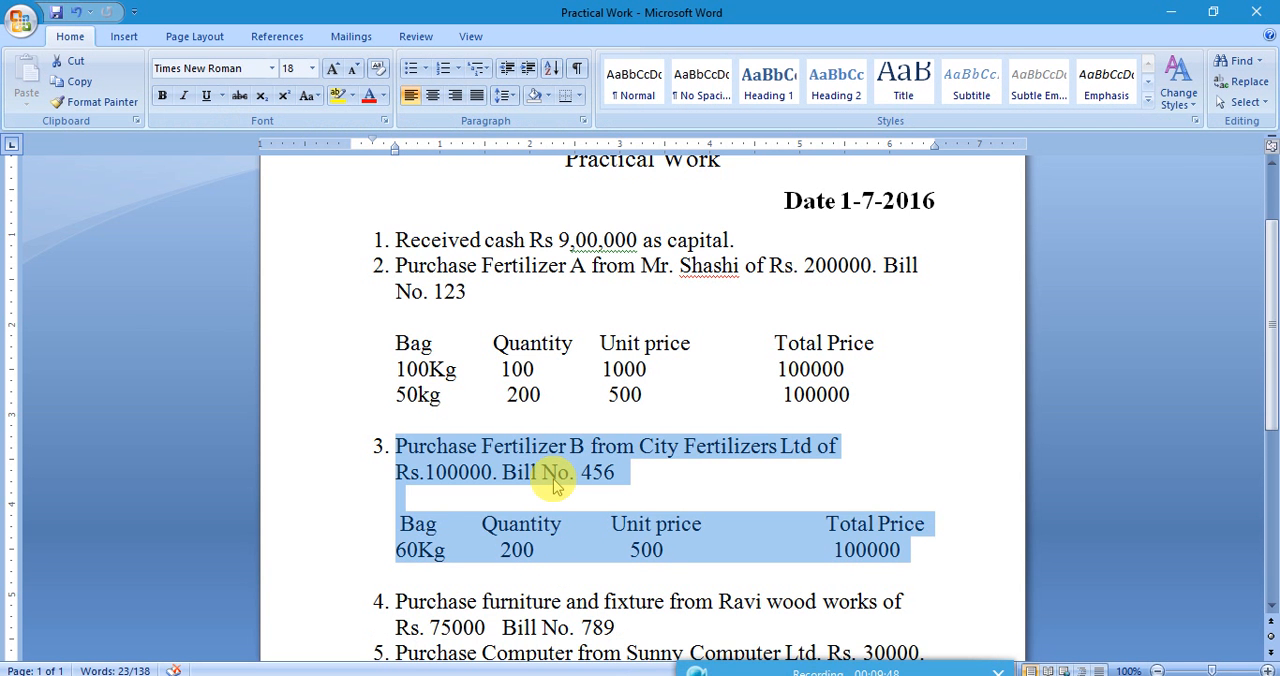
pyautogui.scroll(-1, 556, 484)
pyautogui.scroll(-5, 556, 484)
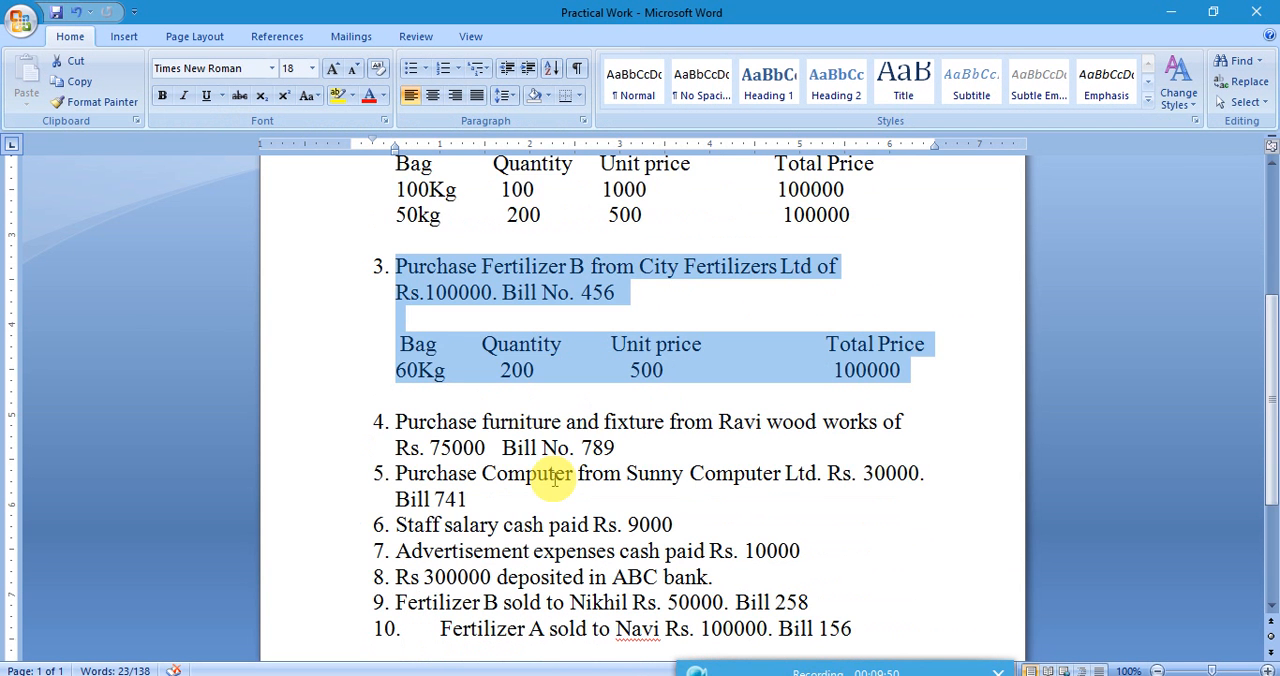
pyautogui.scroll(-1, 553, 479)
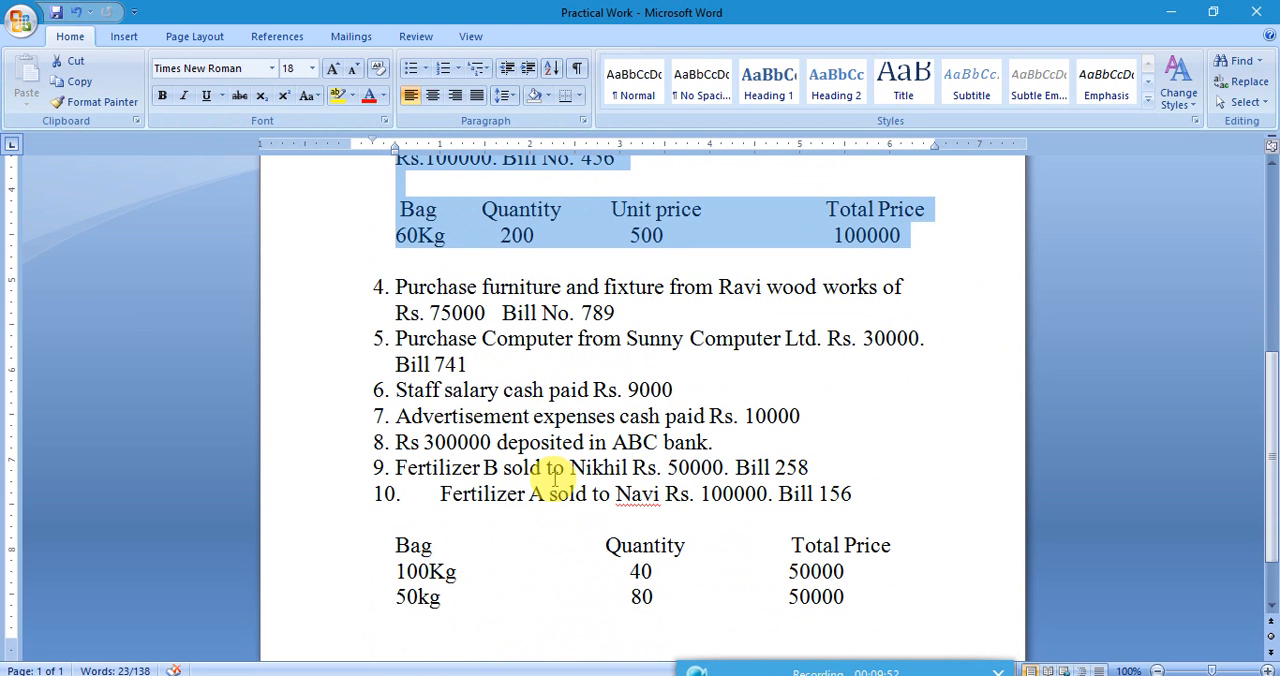
pyautogui.moveTo(410, 492); pyautogui.dragTo(897, 596)
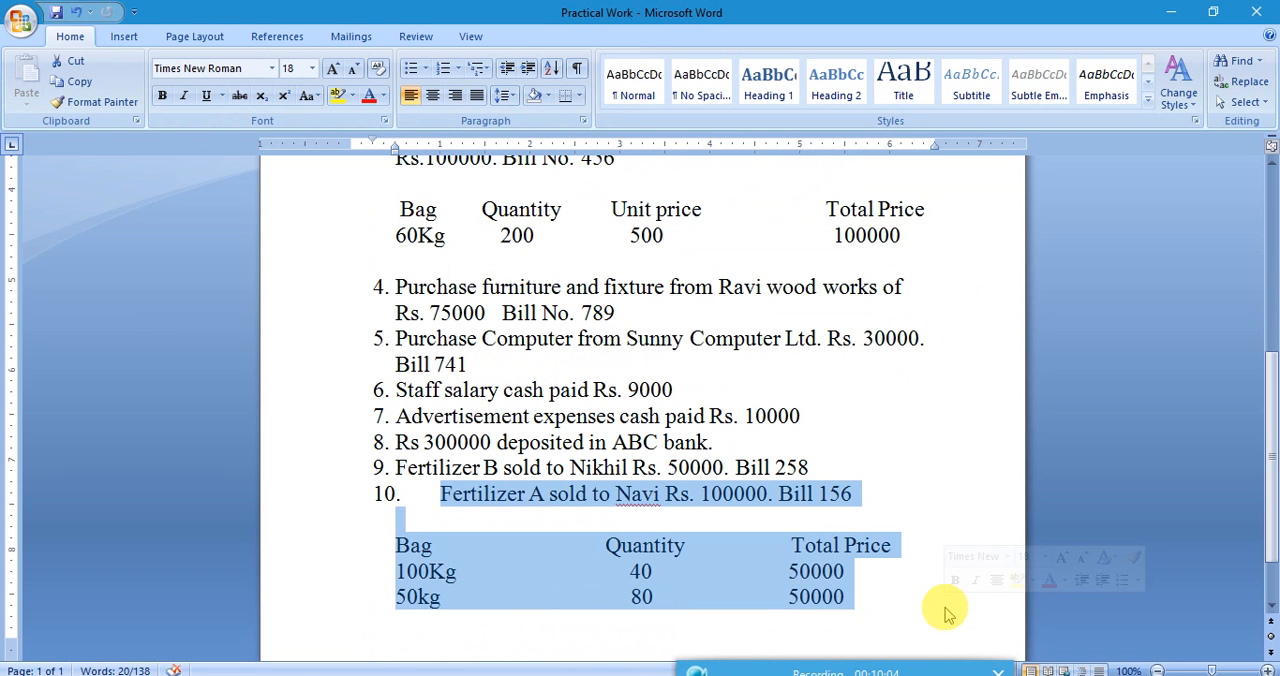
# Switch to Tally.ERP 9 and start a Sales entry in voucher mode, leaving the reference number blank.
pyautogui.moveTo(667, 675)
pyautogui.click(665, 620)
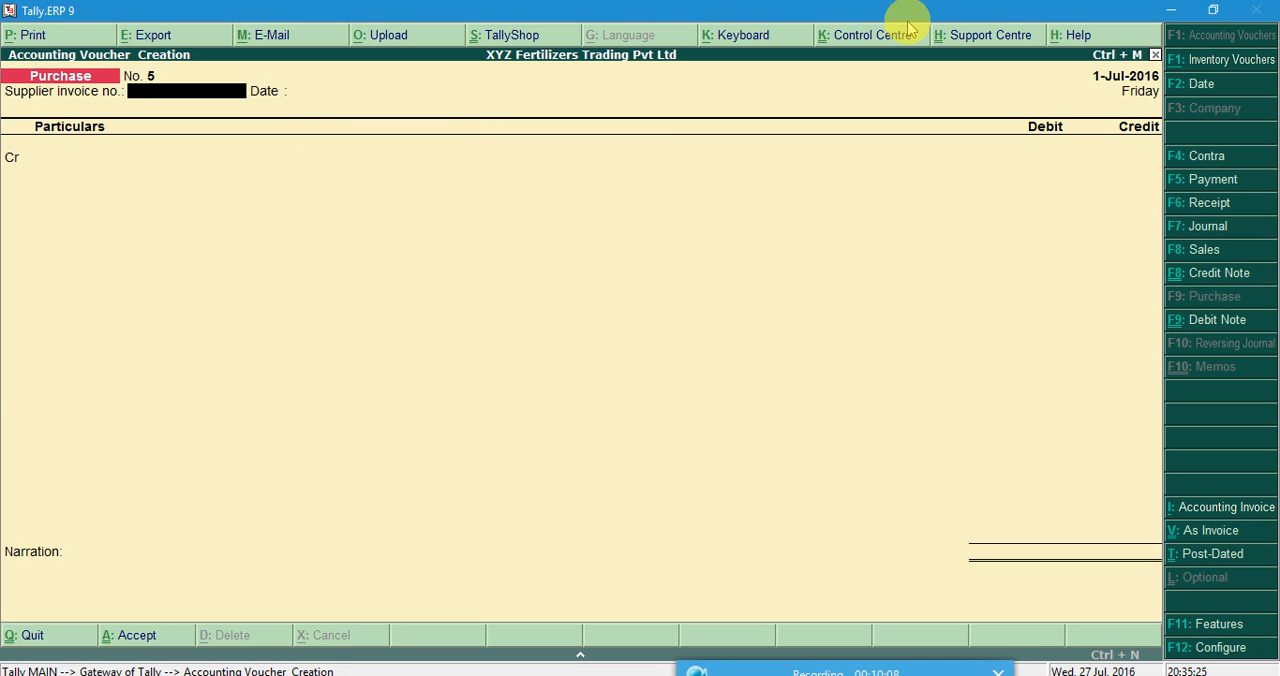
pyautogui.click(1200, 252)
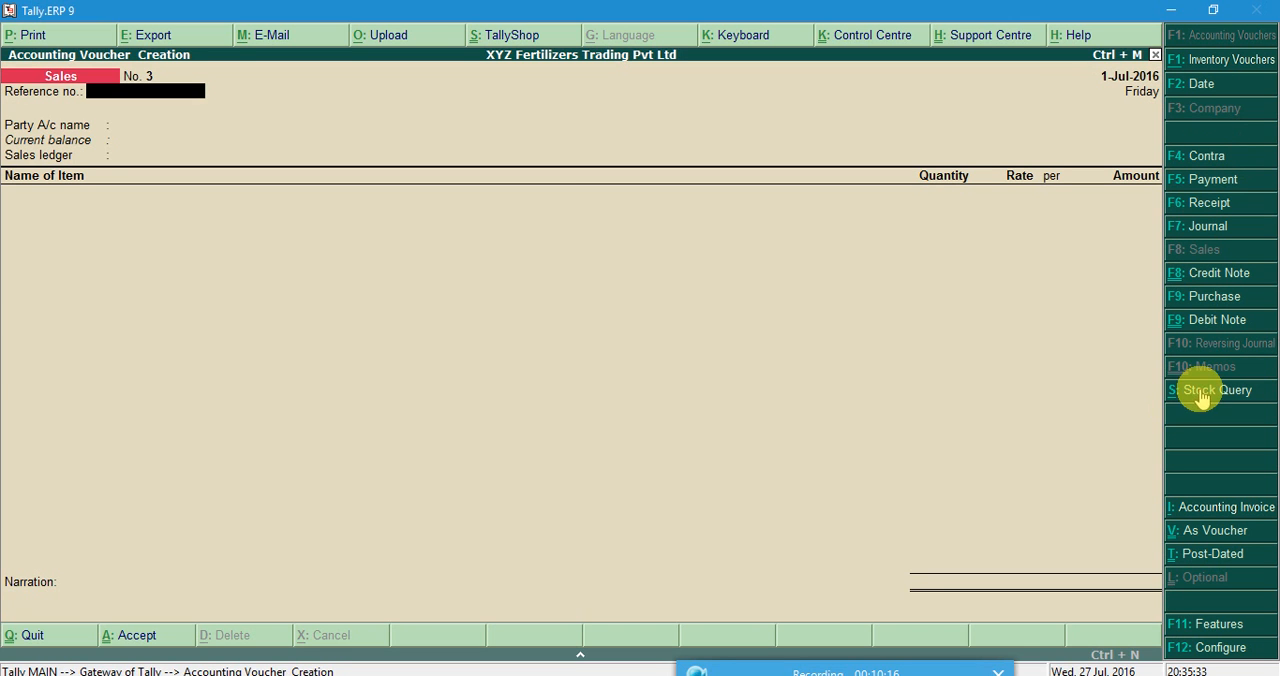
pyautogui.click(1225, 531)
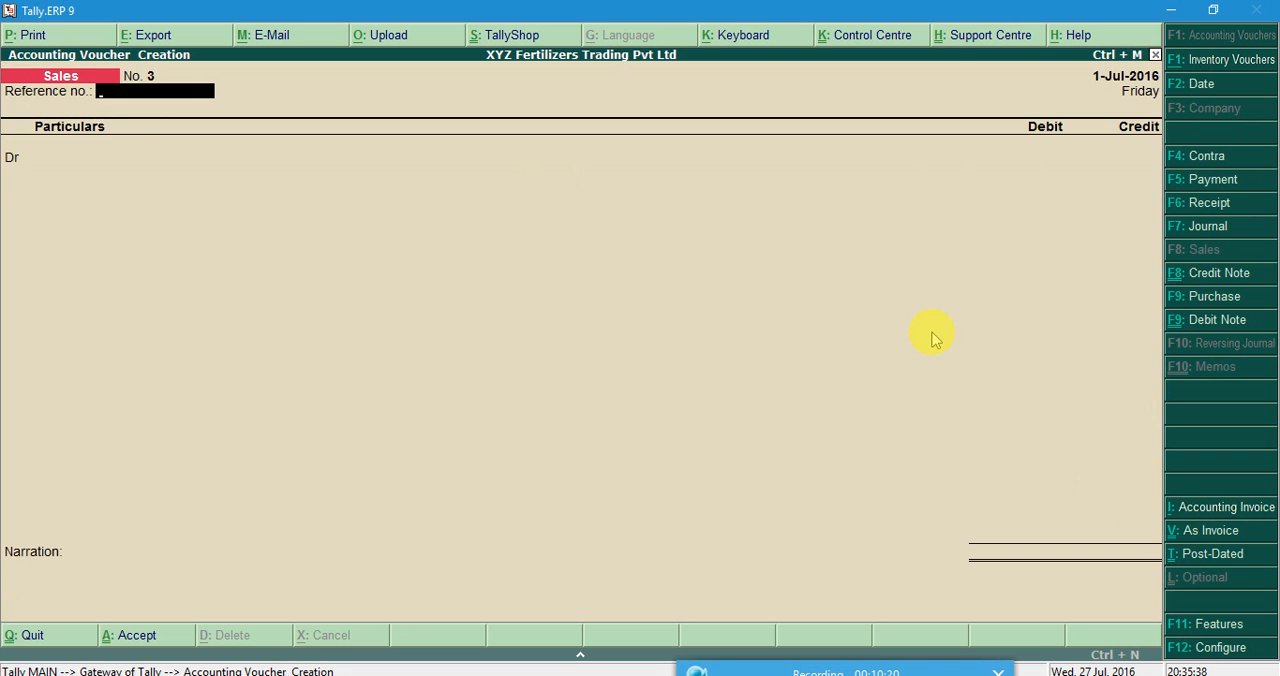
pyautogui.press('Return')
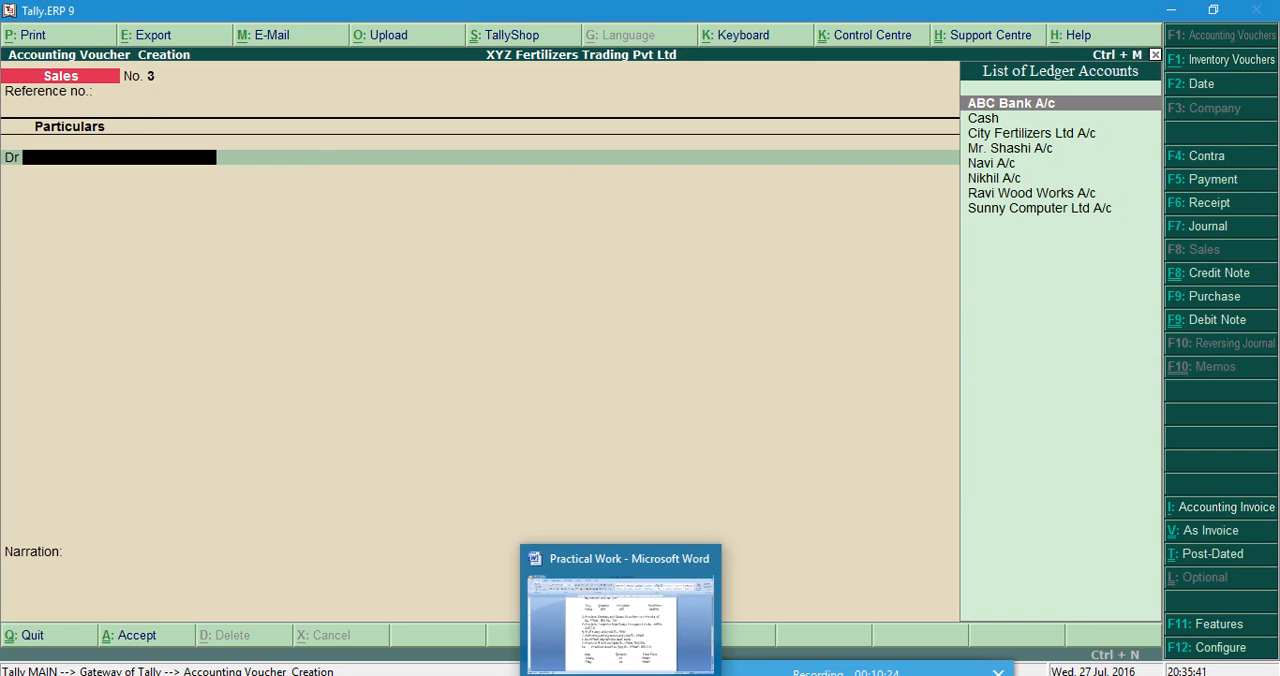
# Check the buyer of transaction 10 in Word, select that buyer's ledger as the debit account and leave the party details blank.
pyautogui.click(630, 645)
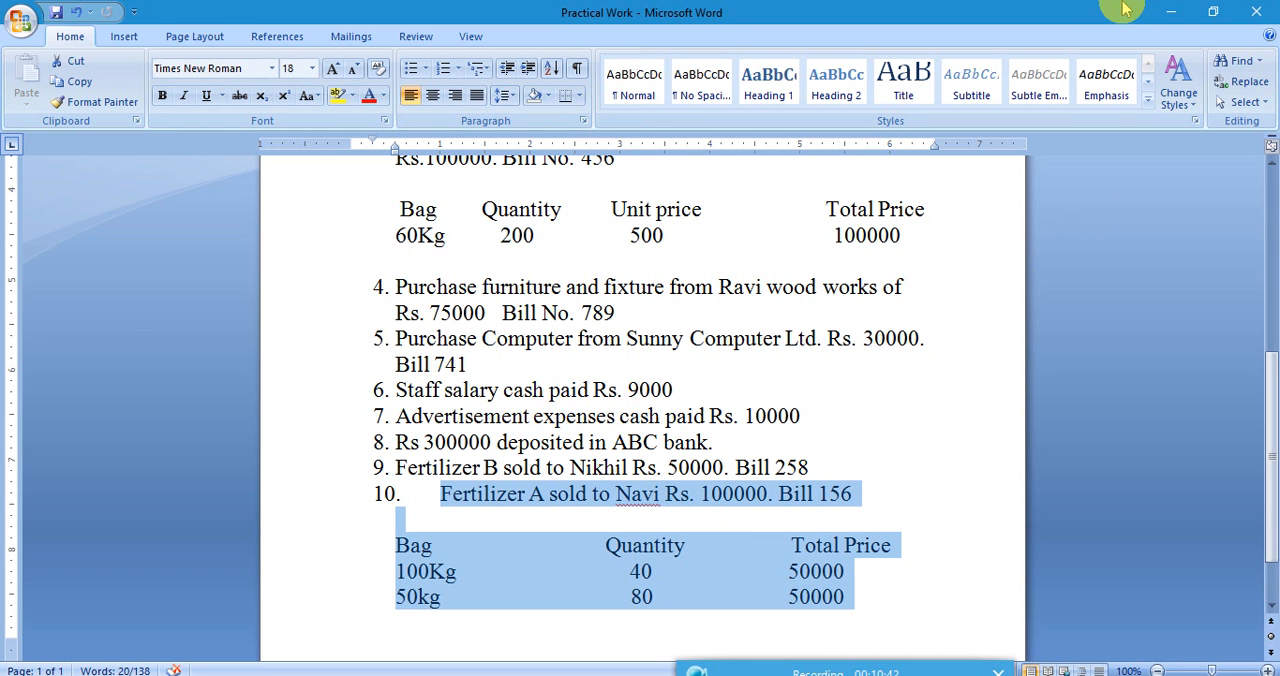
pyautogui.click(1171, 10)
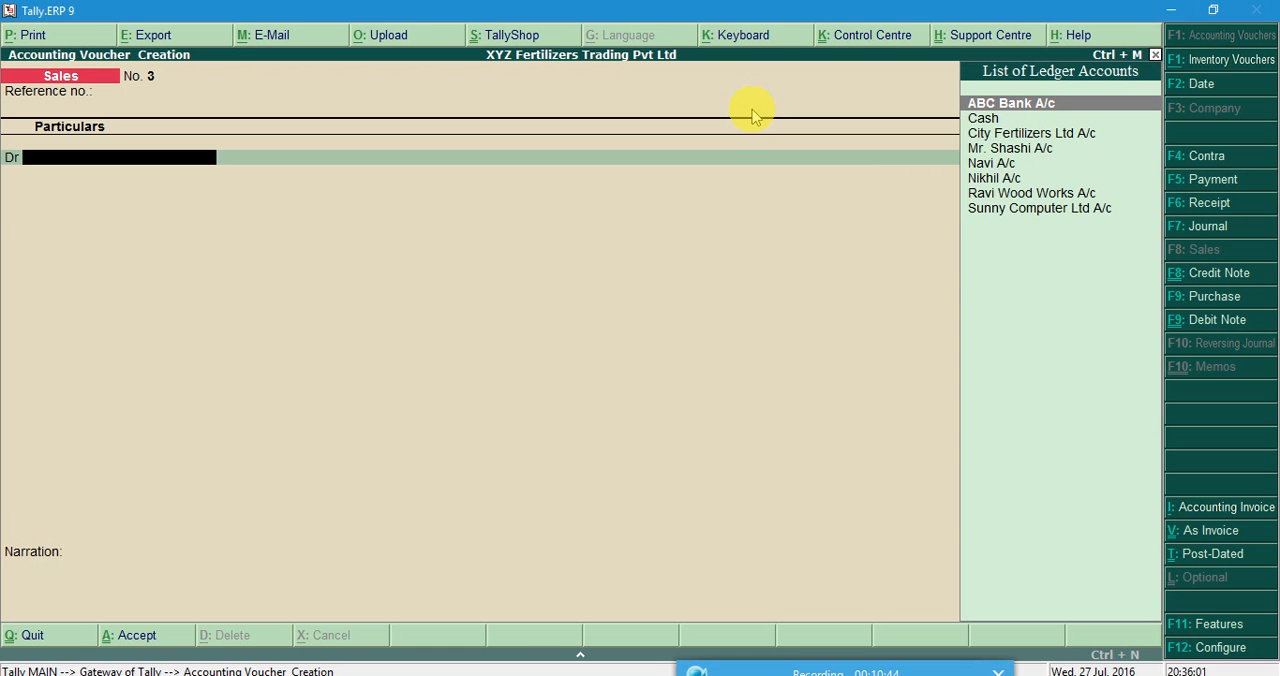
pyautogui.press('Down')
pyautogui.press('Down')
pyautogui.press('Down')
pyautogui.press('Down')
pyautogui.press('Return')
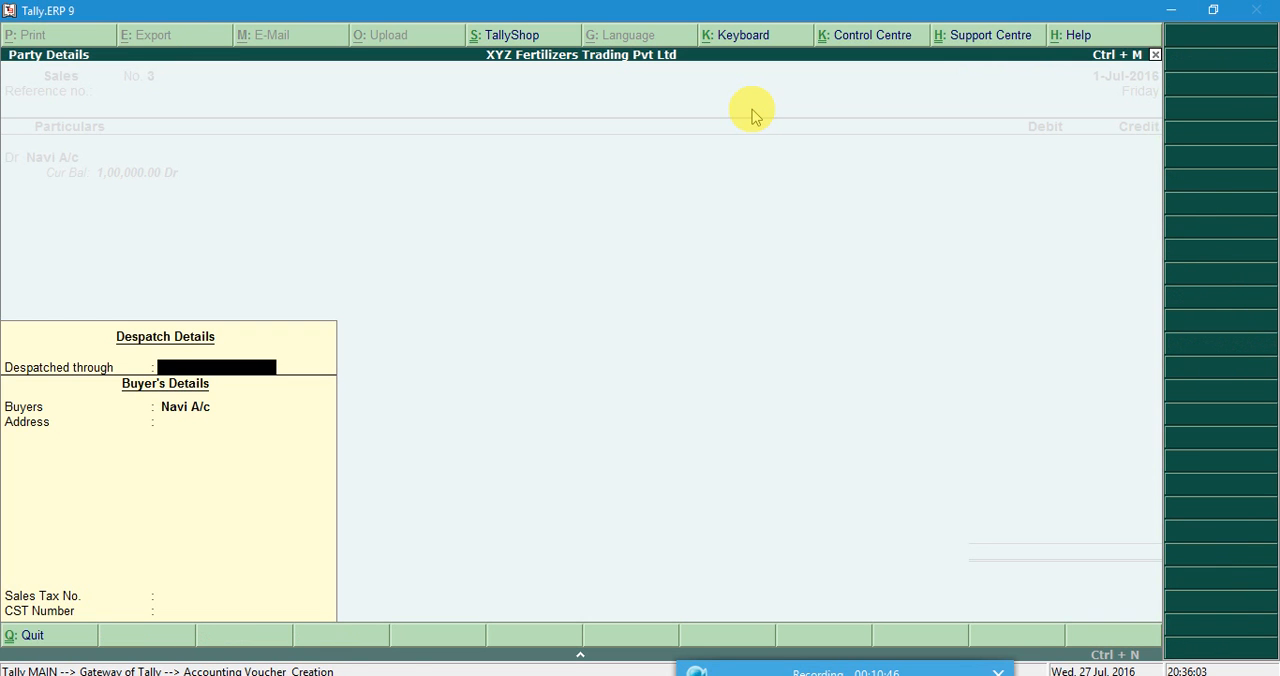
pyautogui.press('Return')
pyautogui.press('Return')
pyautogui.press('Return')
pyautogui.press('Return')
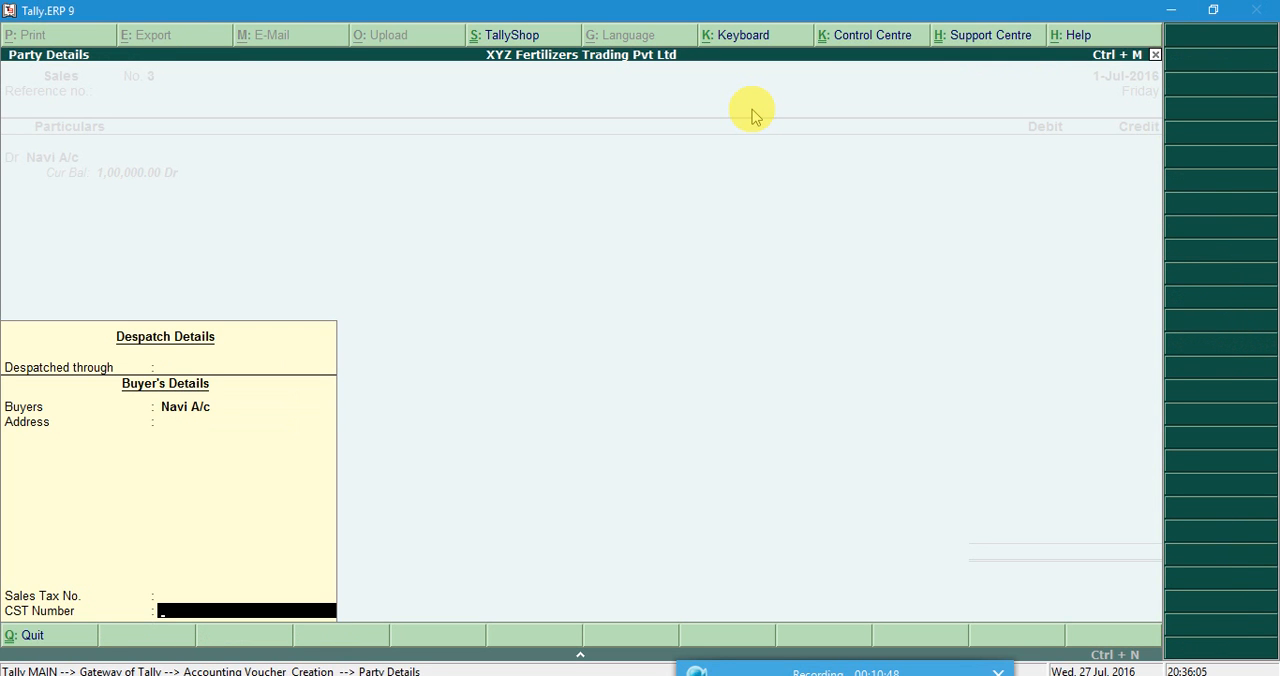
pyautogui.press('Return')
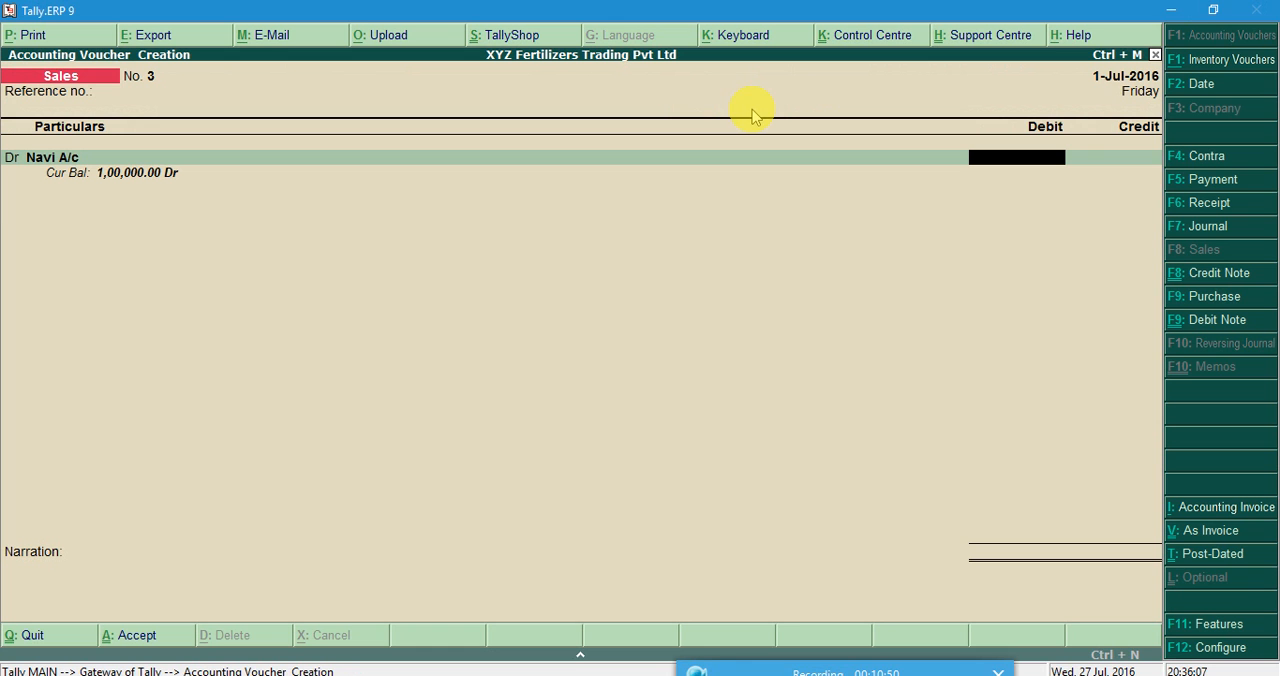
# Debit the buyer's ledger with 100000 and credit Sales Account with the same amount.
pyautogui.click(622, 674)
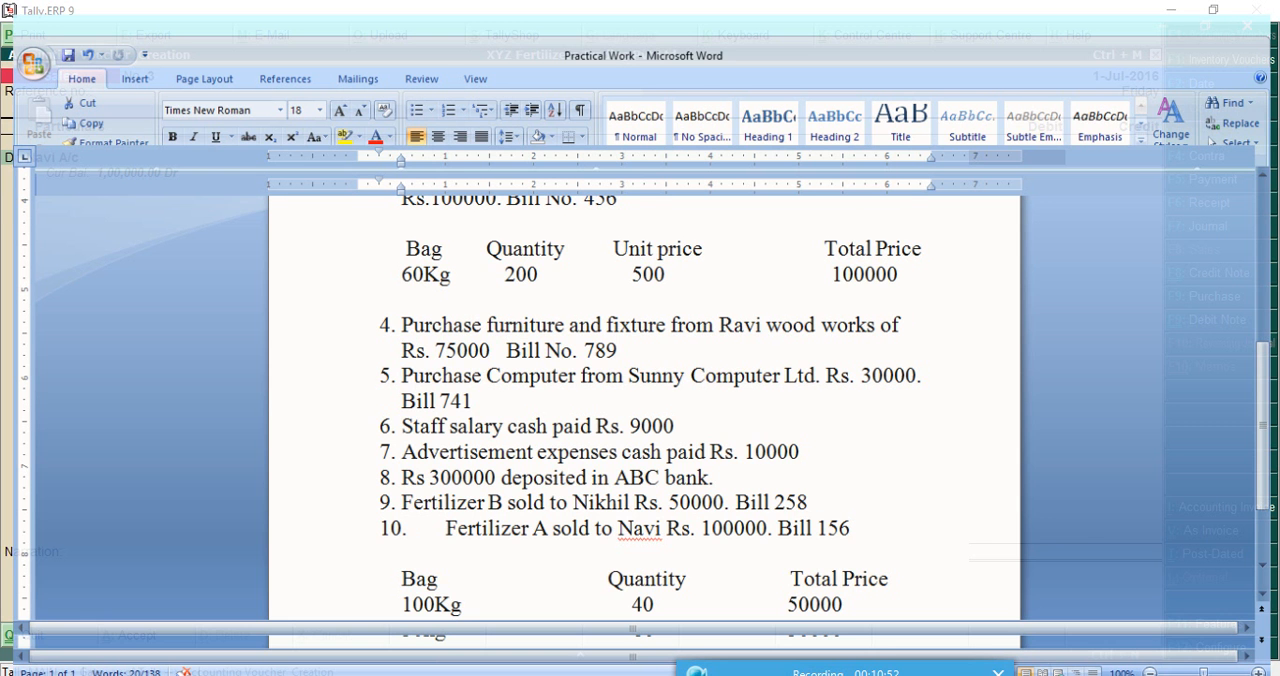
pyautogui.hotkey('alt', 'Tab')
pyautogui.write('100000')
pyautogui.press('Return')
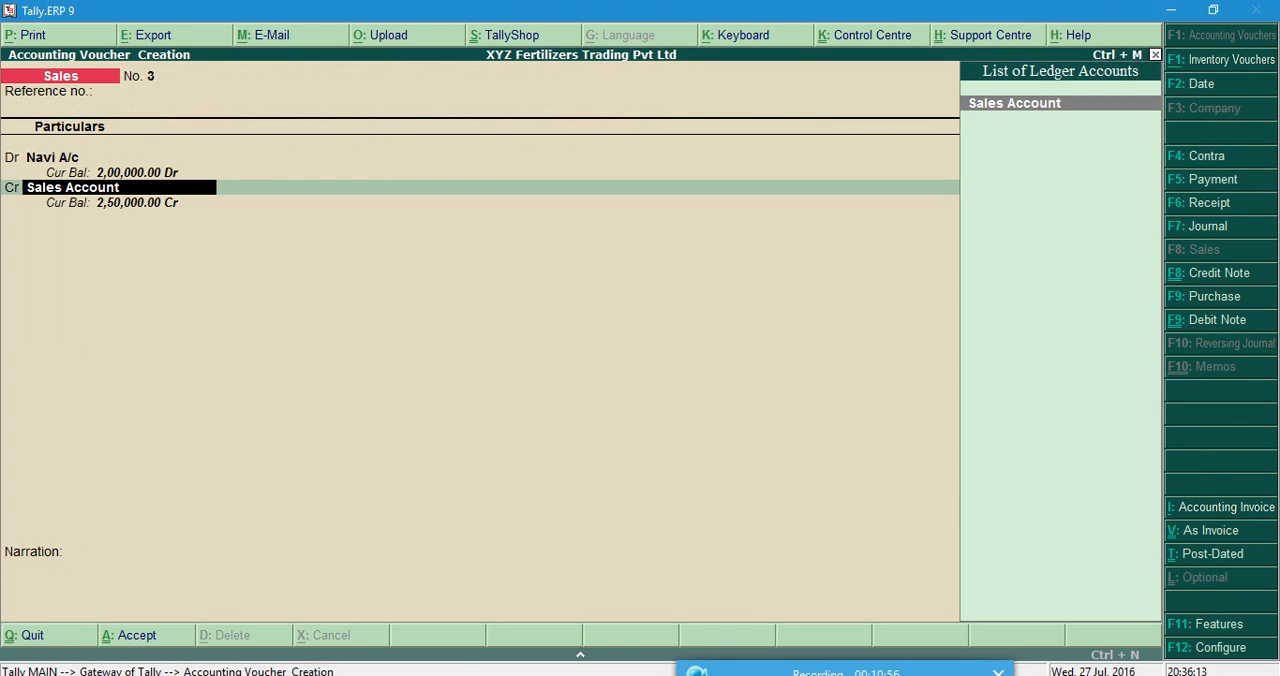
pyautogui.press('Return')
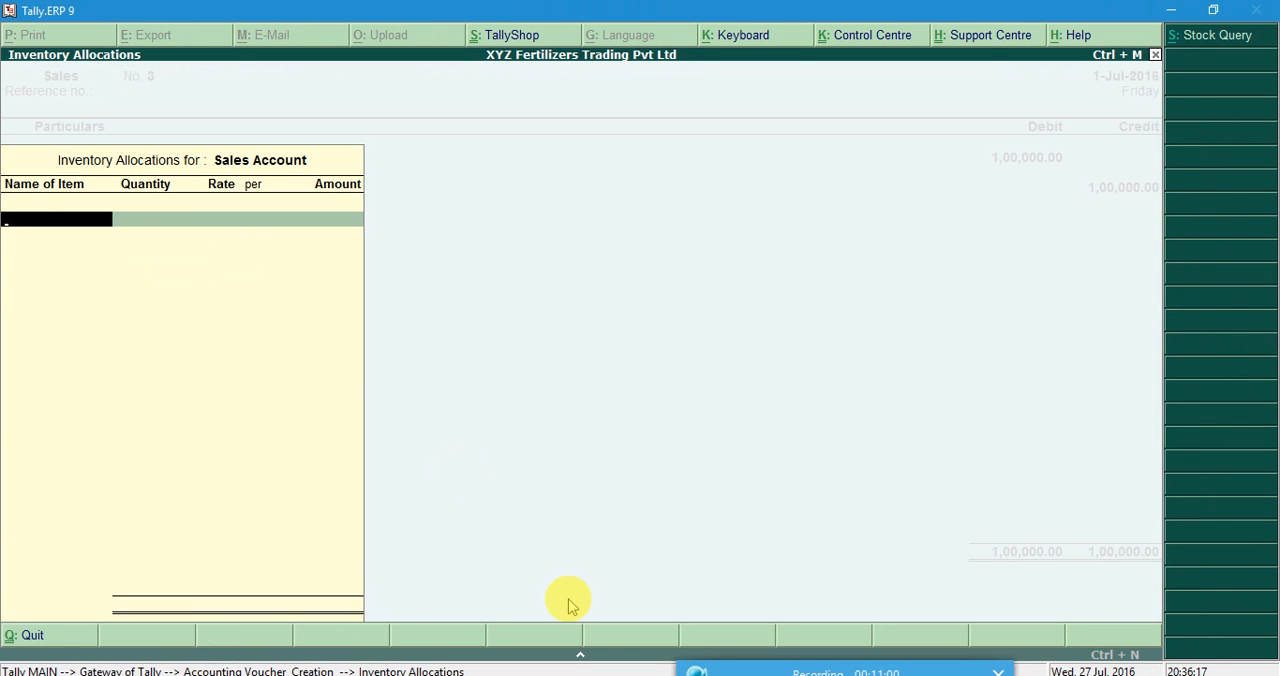
# Add stock item Ferlizer A 100kg with a quantity of 40 bags, as listed in the Word document.
pyautogui.click(615, 675)
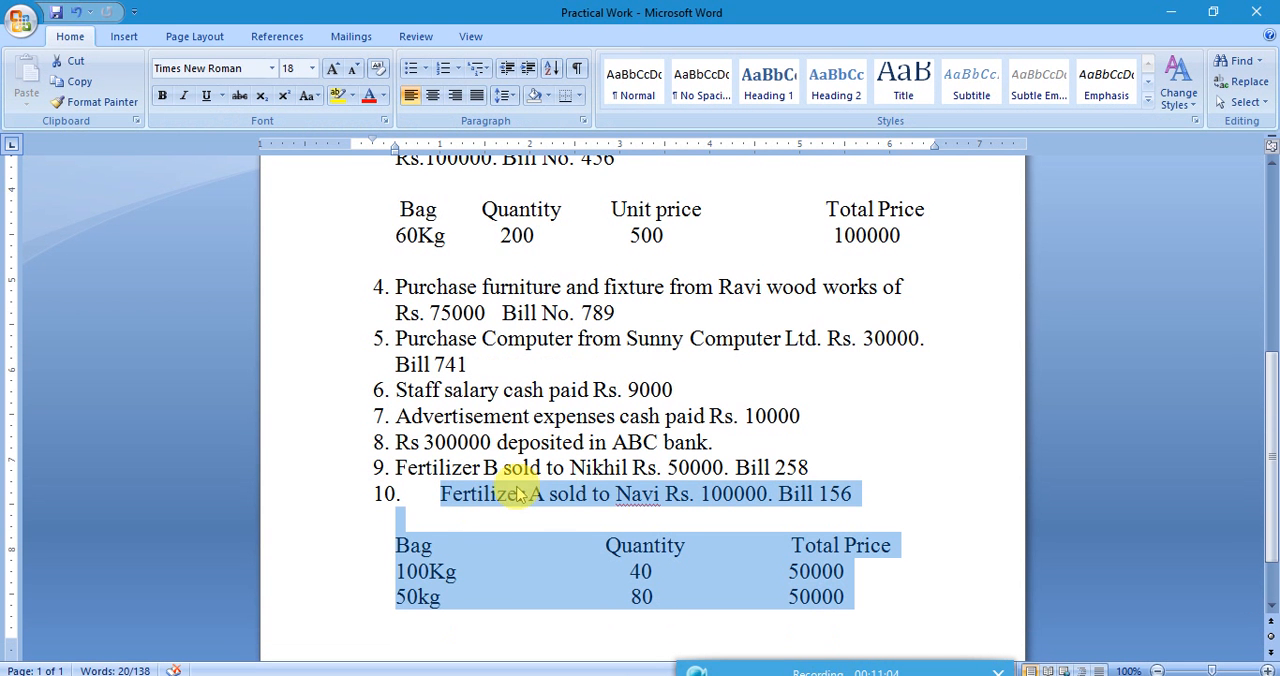
pyautogui.click(615, 672)
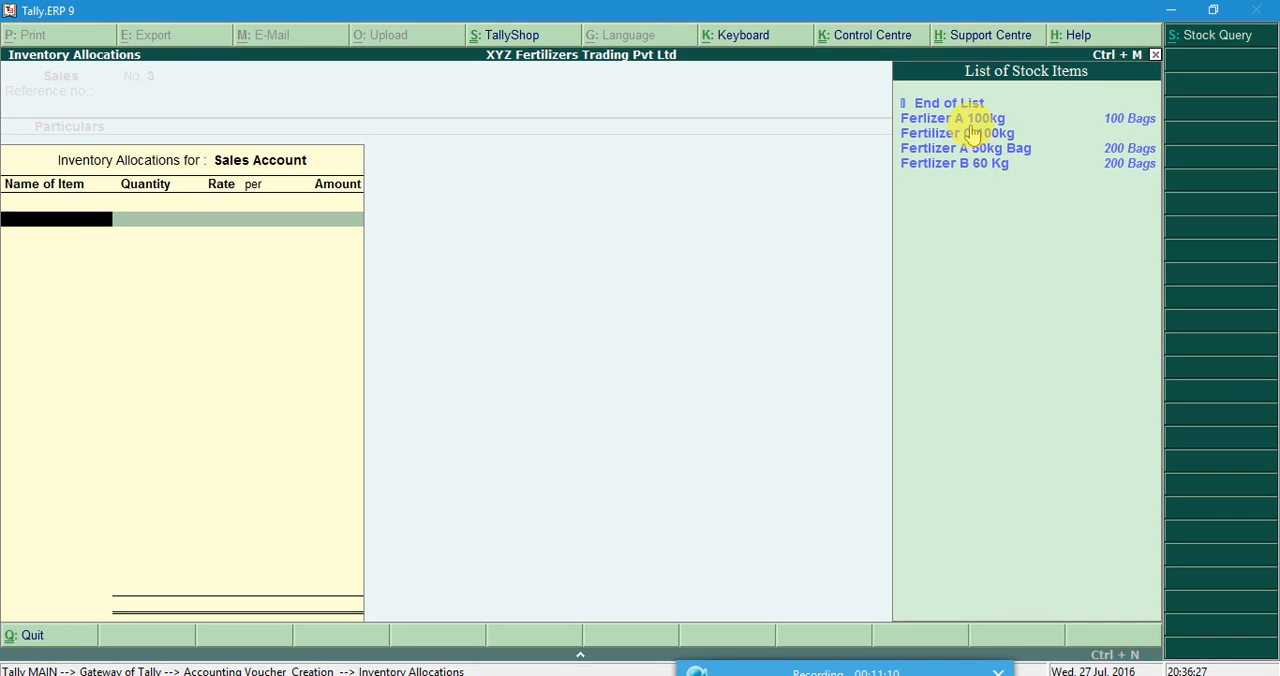
pyautogui.press('Return')
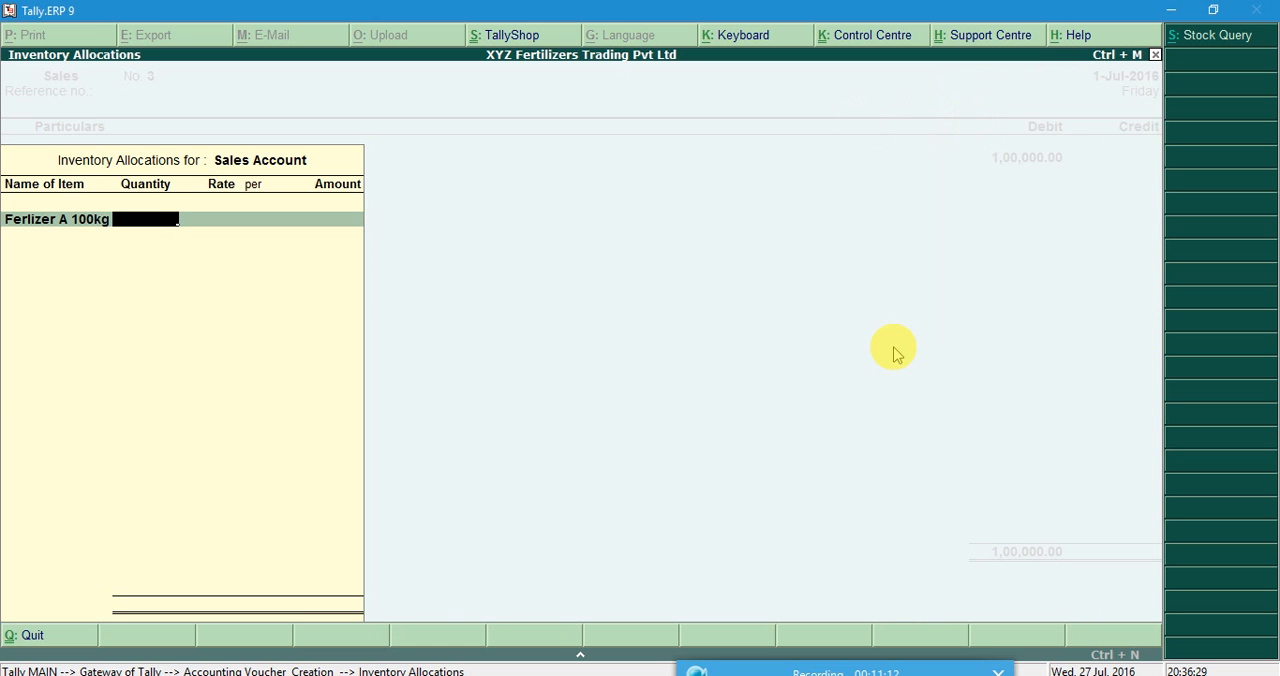
pyautogui.click(620, 675)
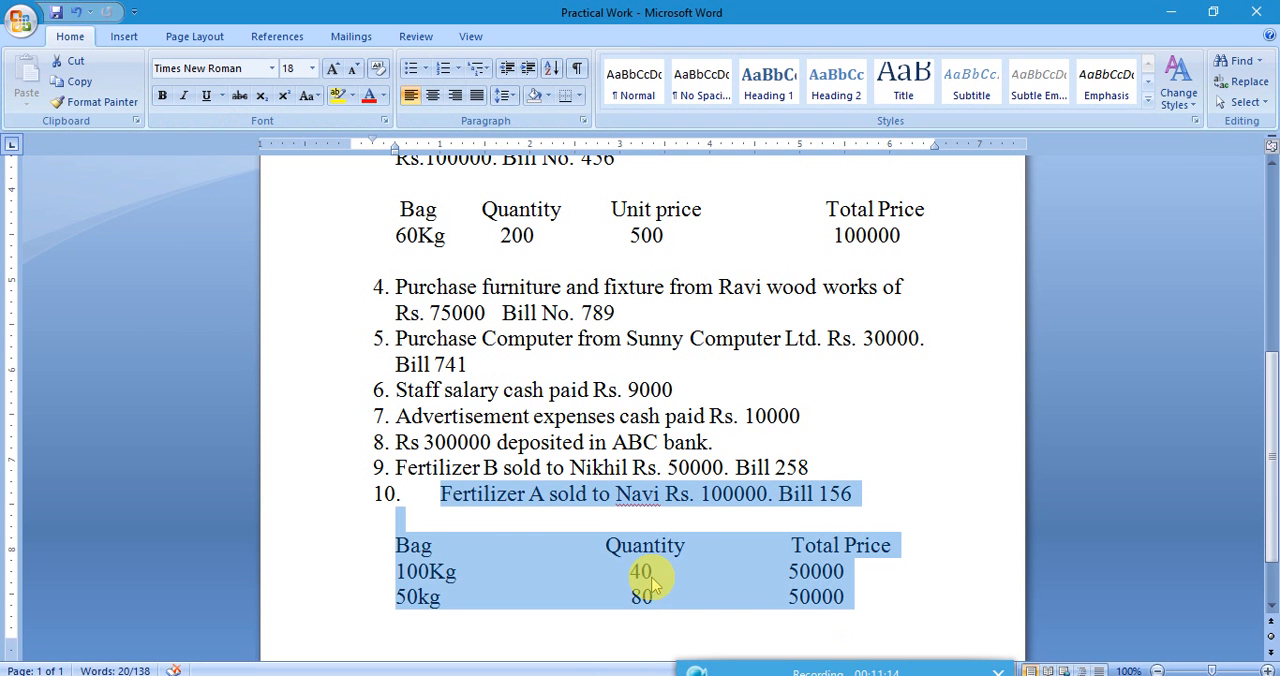
pyautogui.click(620, 675)
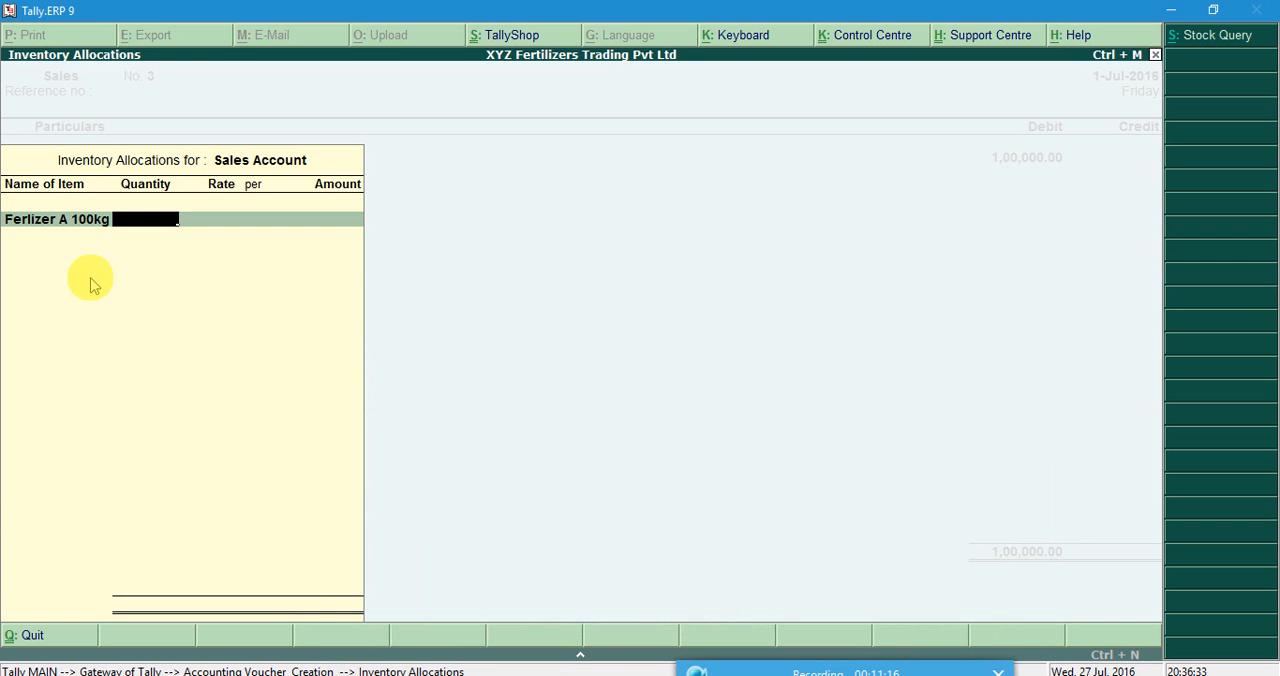
pyautogui.write('40')
pyautogui.press('Return')
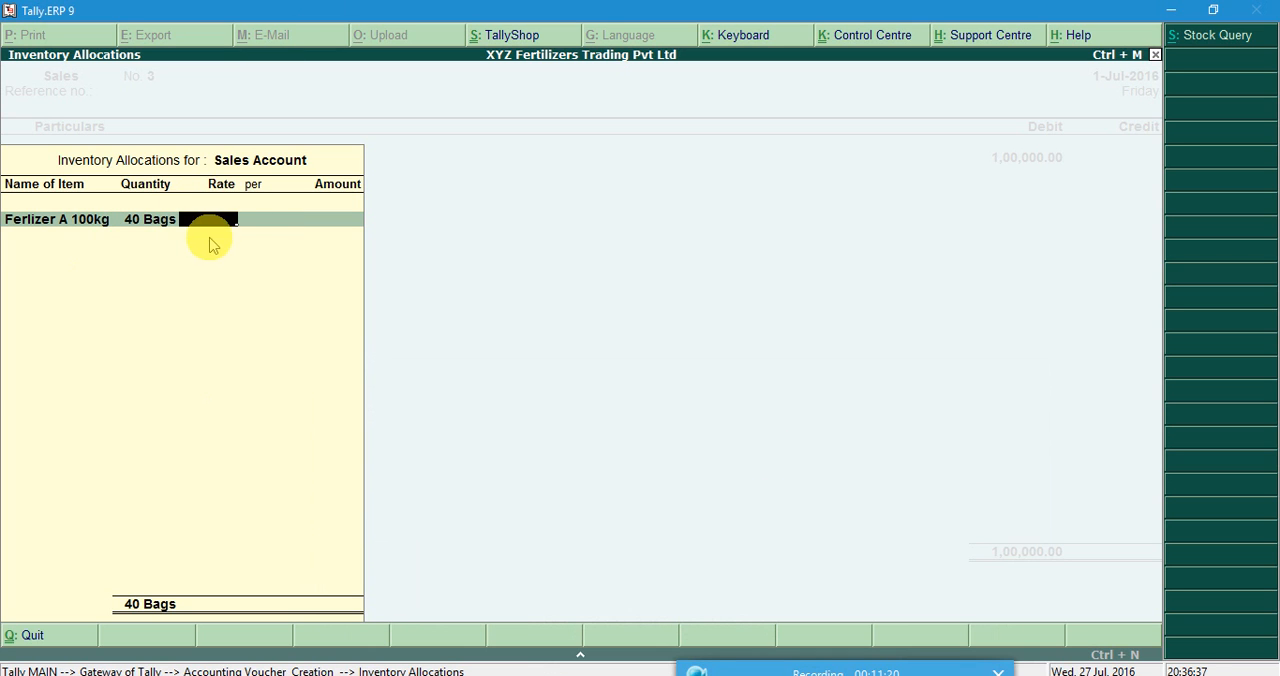
# Check the 100Kg total price in Word and set the Ferlizer A 100kg amount to 50,000, leaving the rate blank.
pyautogui.click(623, 675)
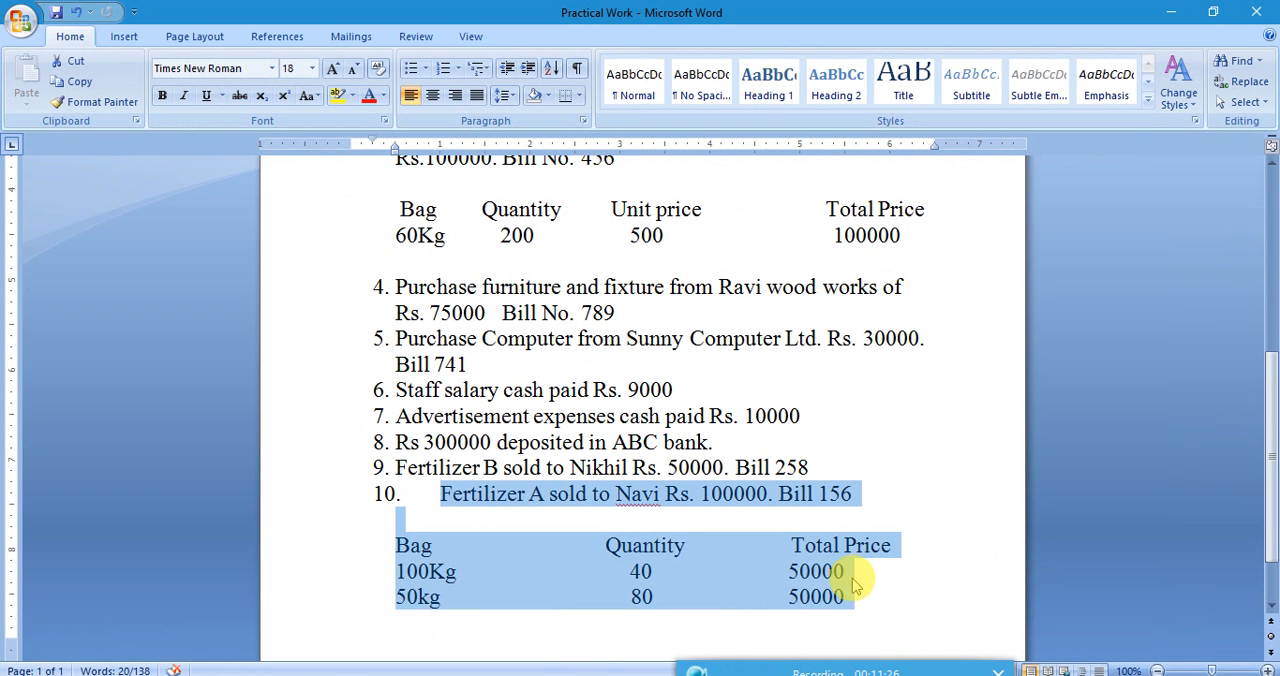
pyautogui.moveTo(620, 675)
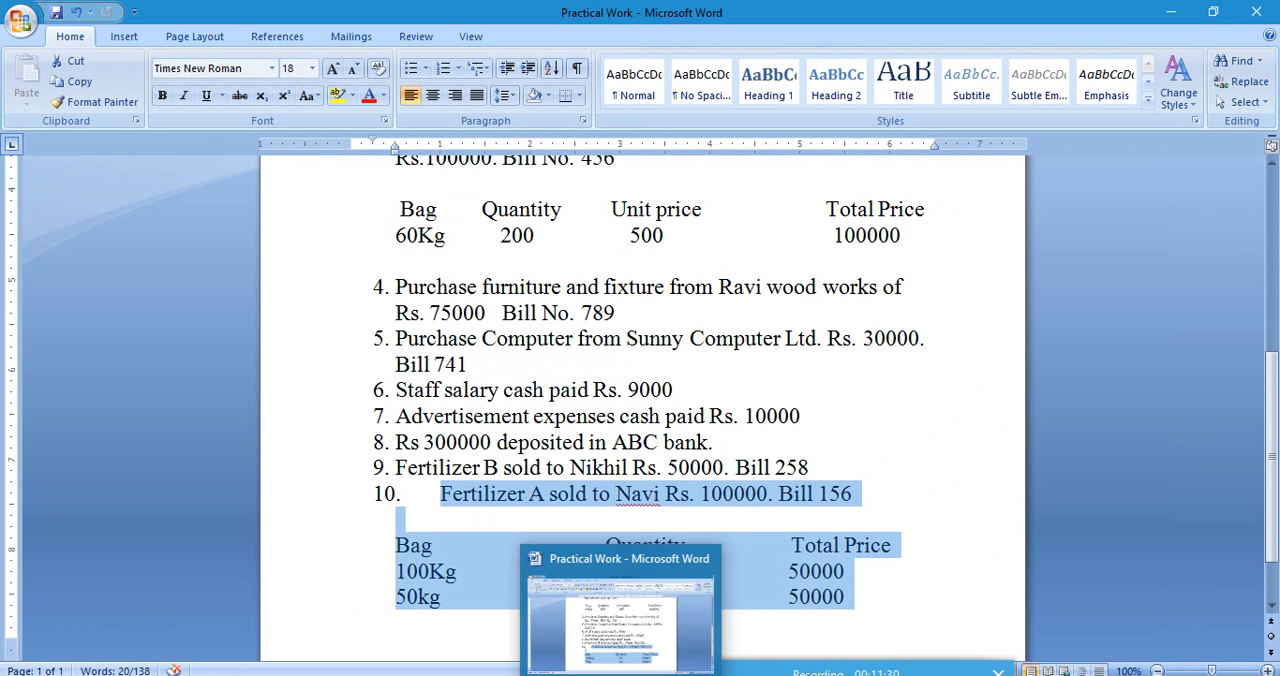
pyautogui.click(620, 675)
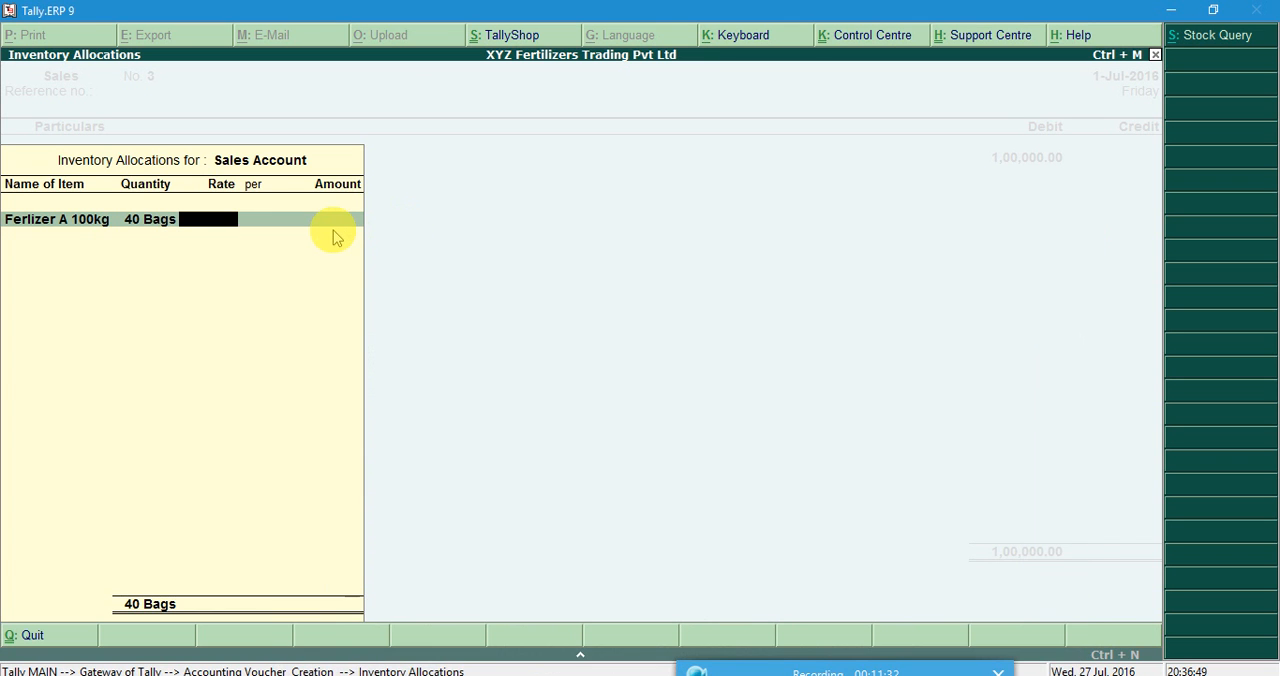
pyautogui.press('Return')
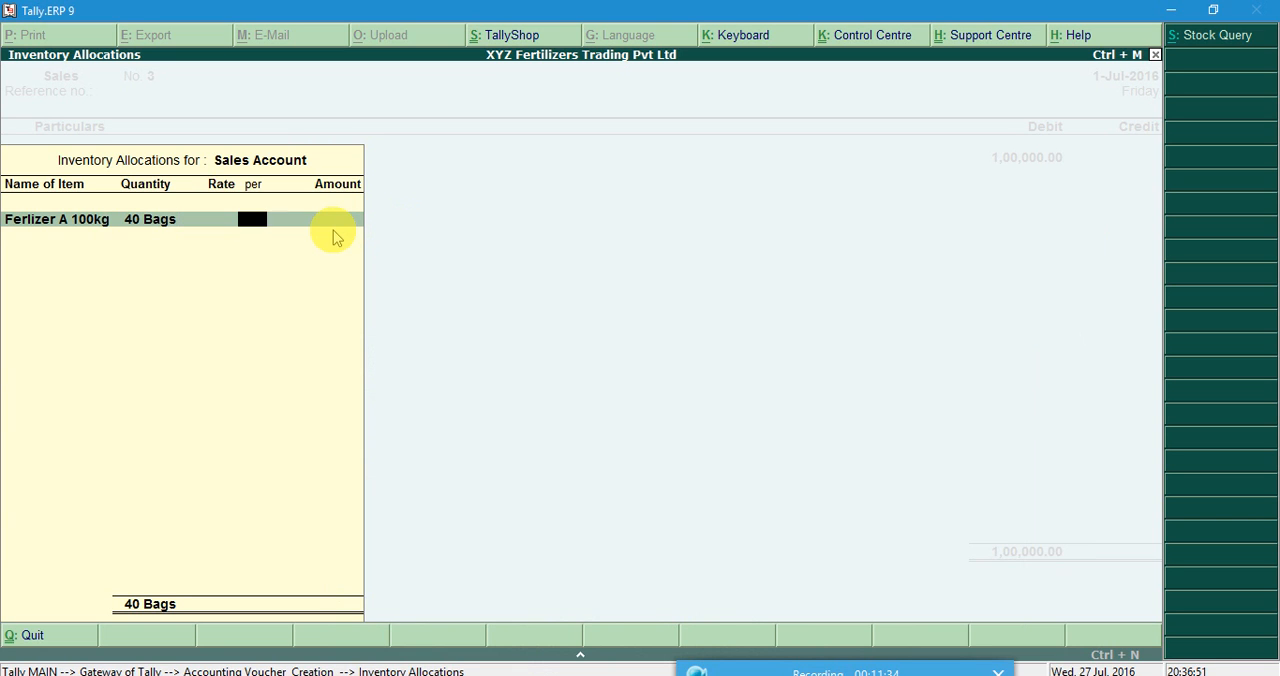
pyautogui.press('Return')
pyautogui.write('50,000')
pyautogui.press('Return')
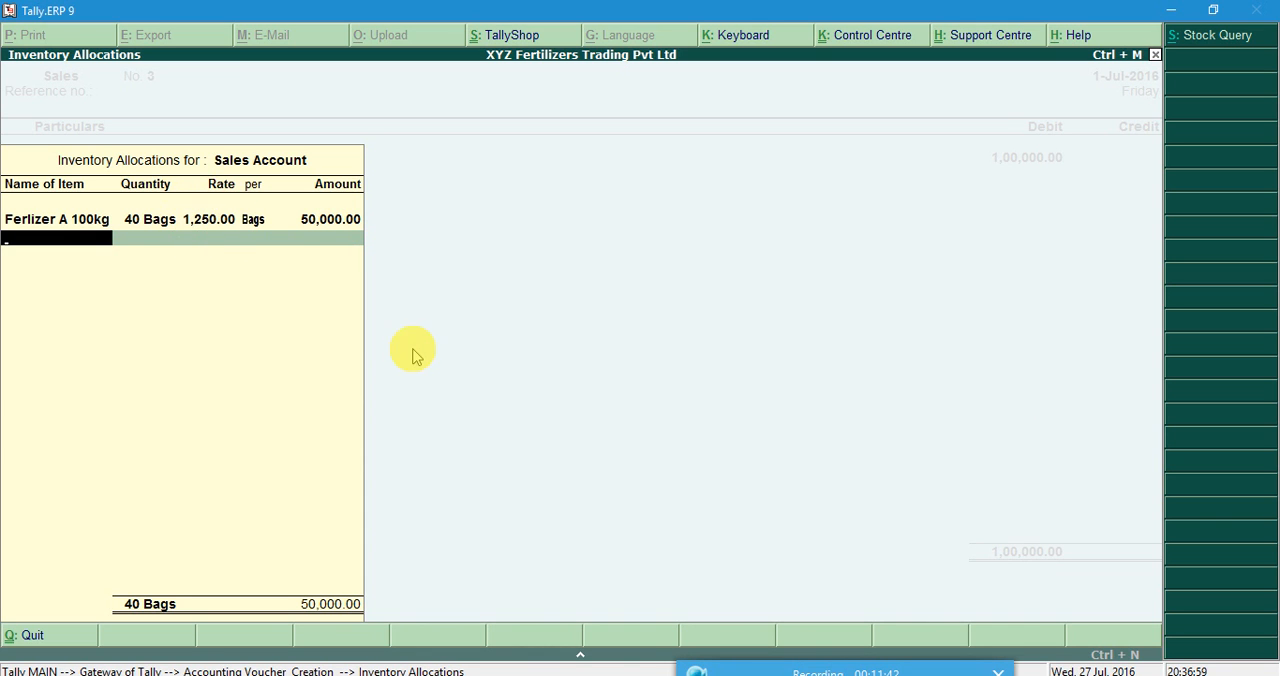
# Add stock item Fertlizer A 50kg Bag with a quantity of 80 bags, as listed in the Word document.
pyautogui.click(615, 665)
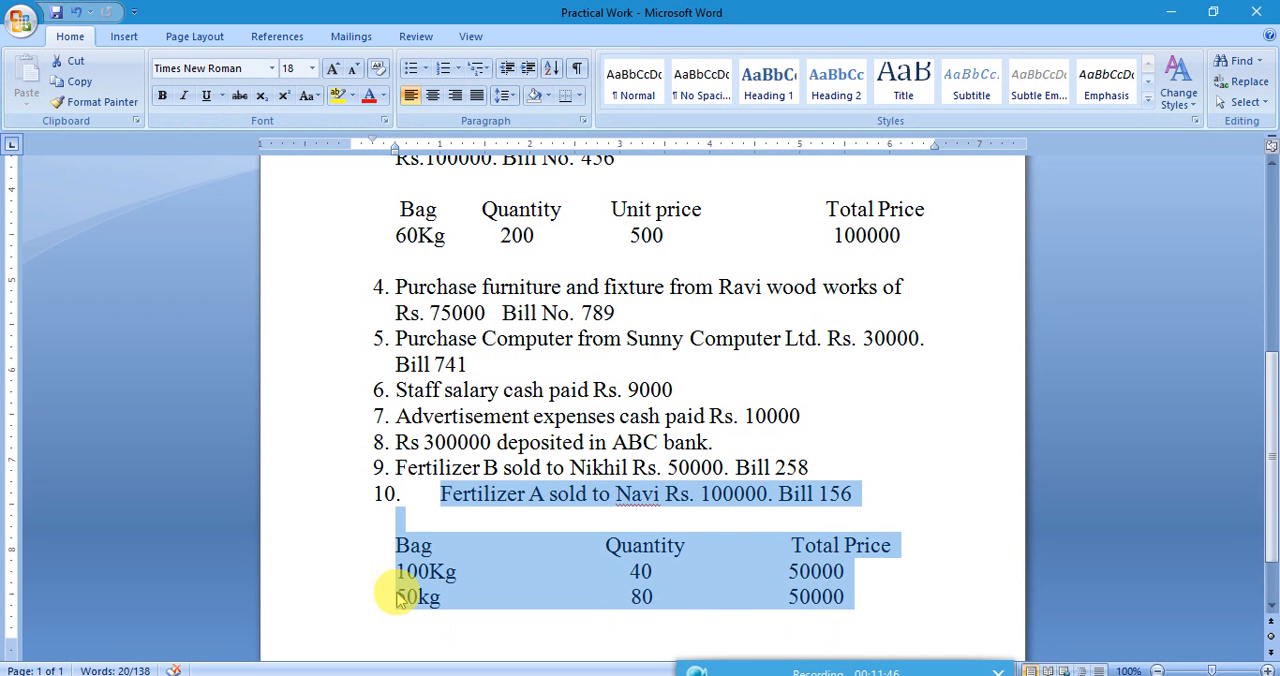
pyautogui.click(610, 668)
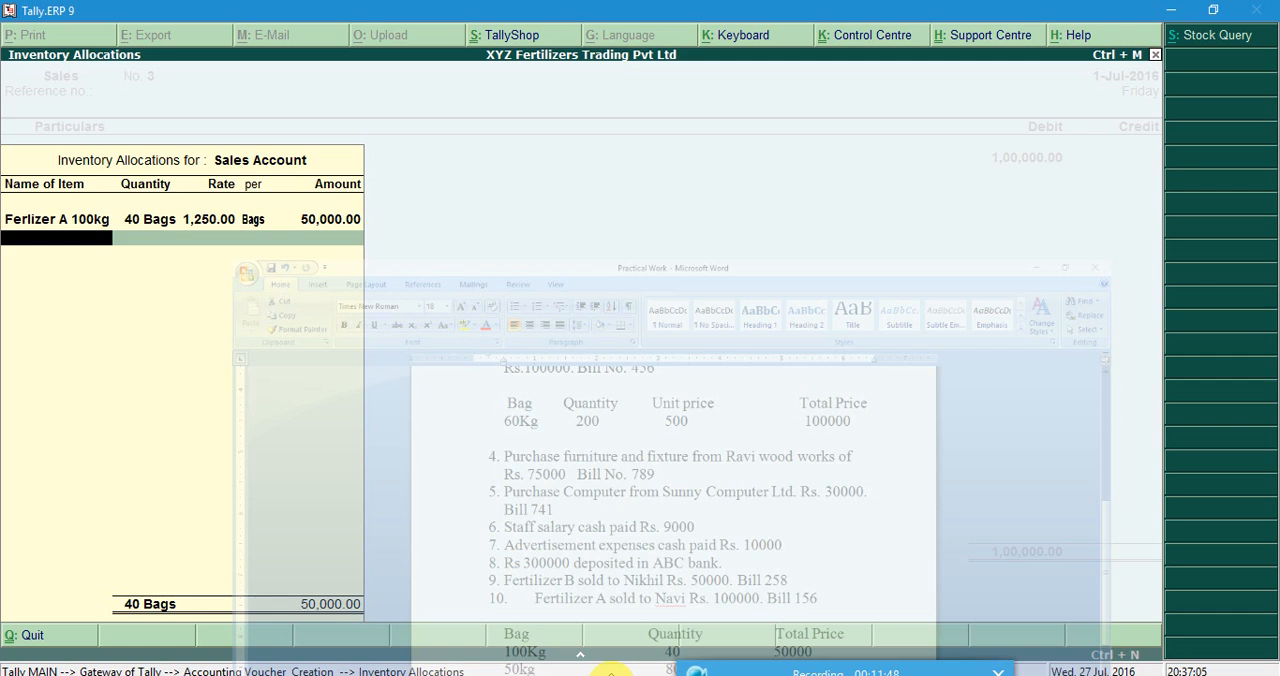
pyautogui.click(100, 218)
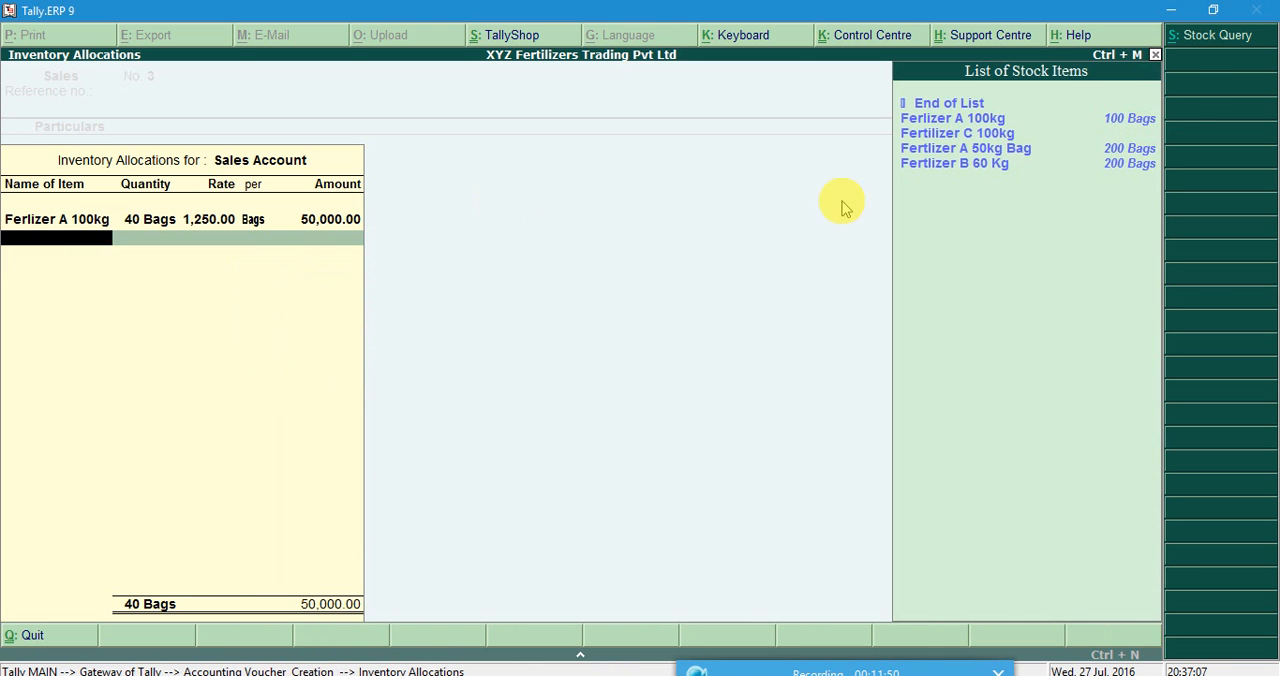
pyautogui.click(971, 150)
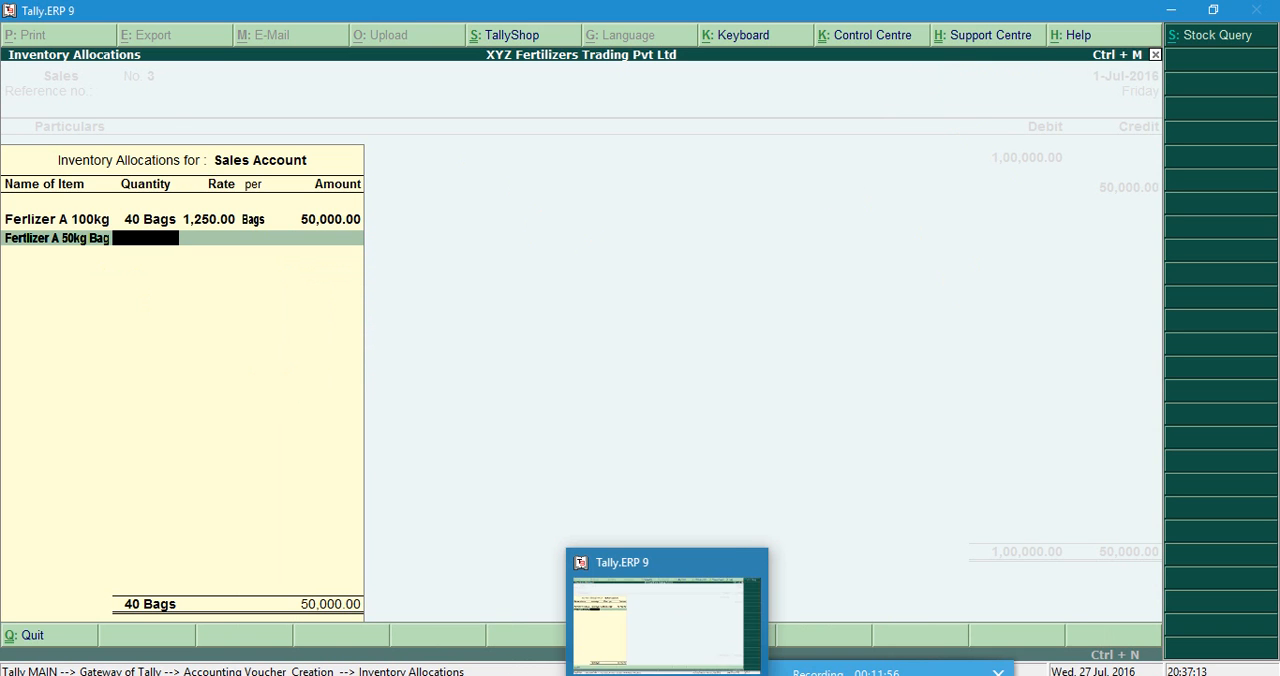
pyautogui.click(621, 674)
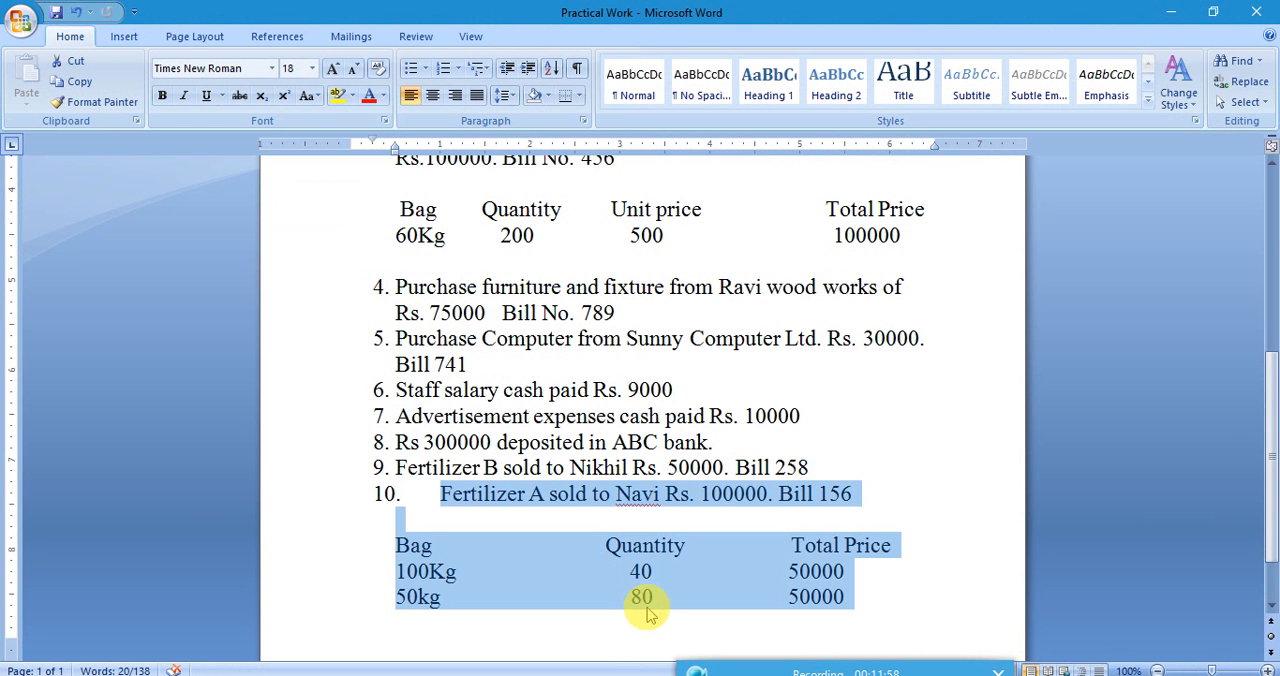
pyautogui.click(621, 674)
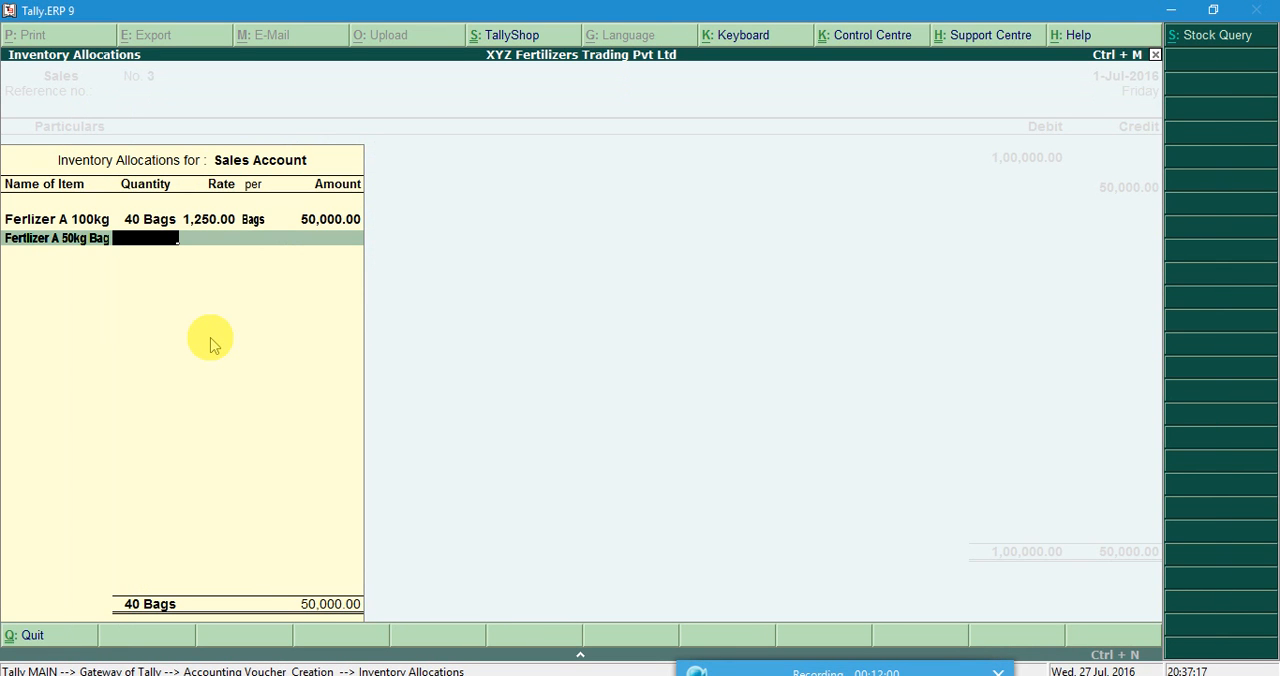
pyautogui.write('0')
pyautogui.press('Return')
pyautogui.press('Return')
pyautogui.press('Return')
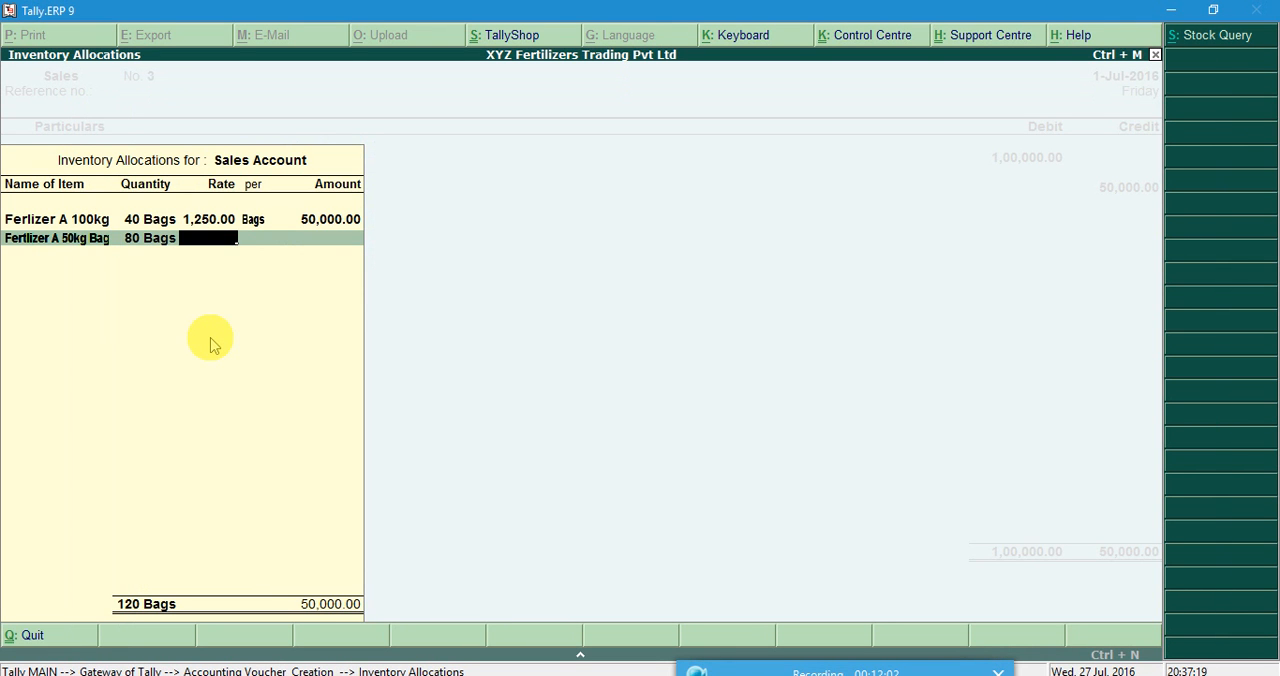
# Set the Fertlizer A 50kg Bag amount to 50000, leaving the rate blank, and complete the inventory allocations.
pyautogui.write('50000')
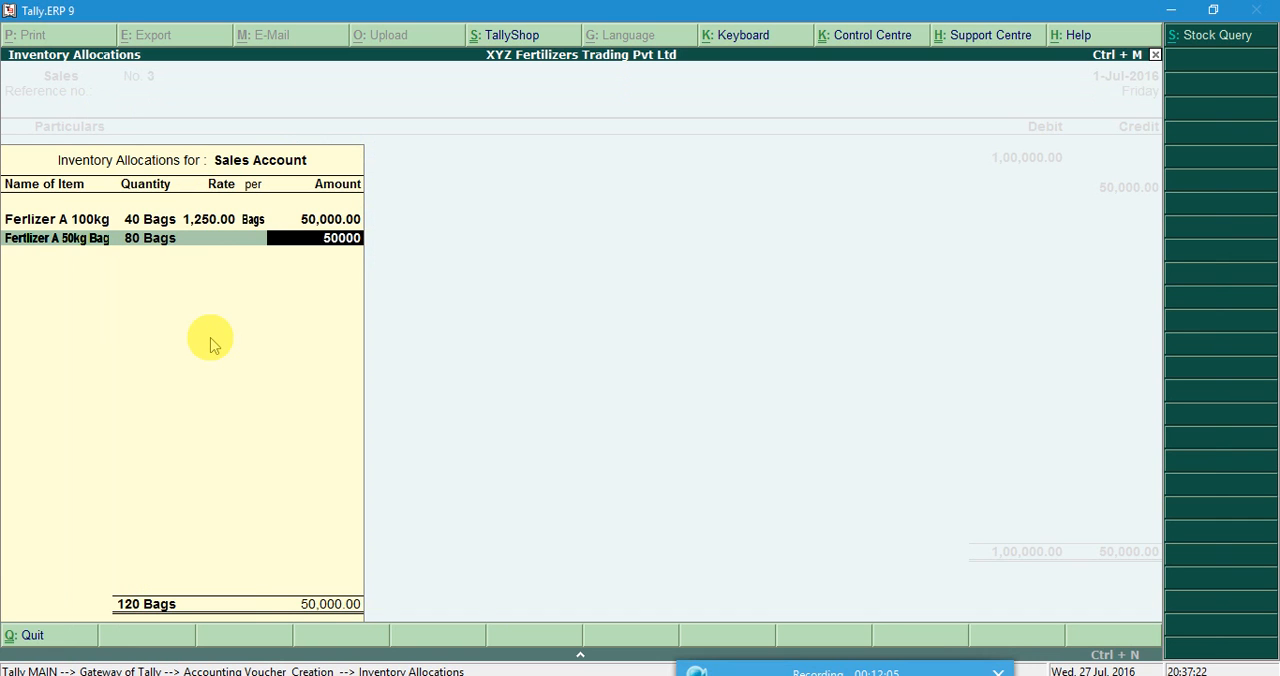
pyautogui.press('Return')
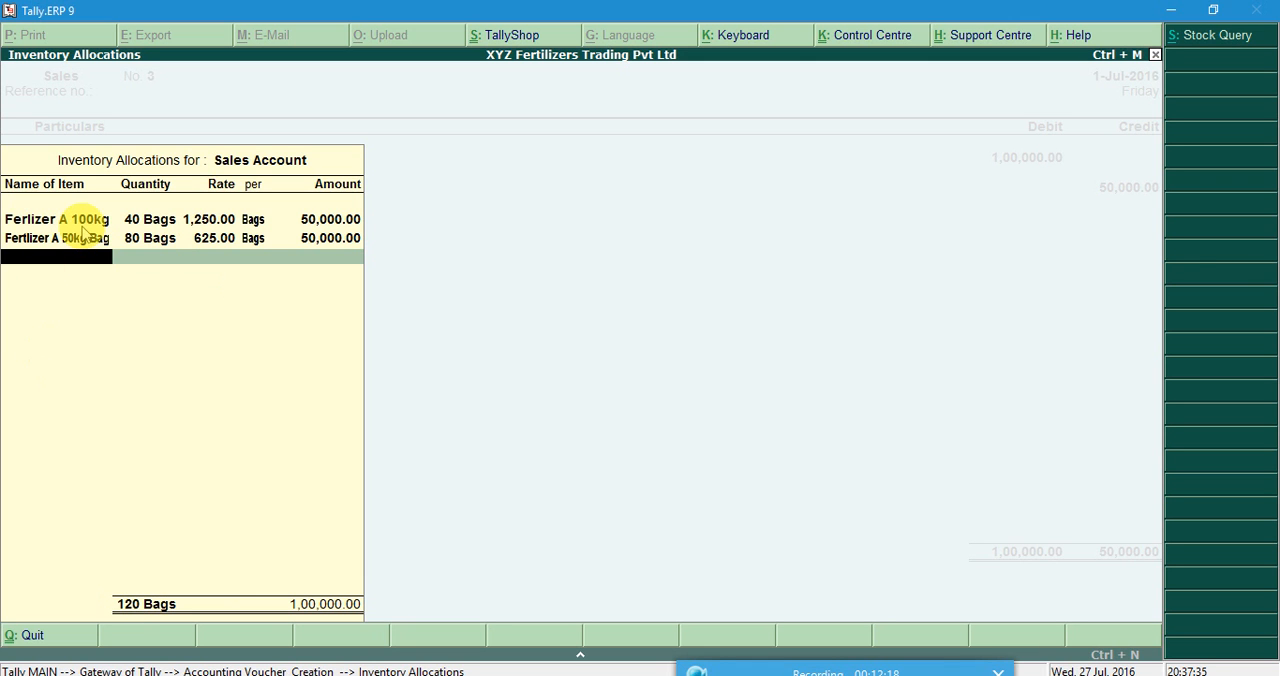
pyautogui.press('Return')
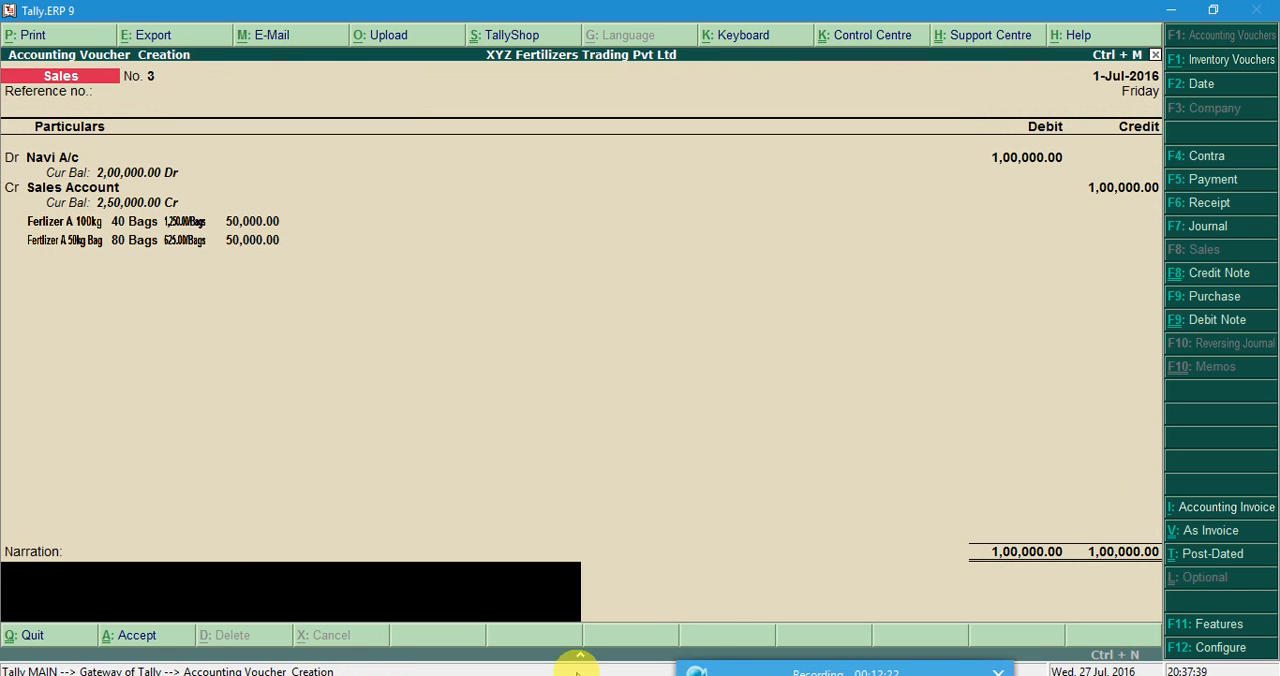
# Check the Navi sale's bill number in the Word document, enter the narration "Bill No. 156", save the sales voucher and leave voucher creation.
pyautogui.moveTo(620, 670)
pyautogui.click(620, 615)
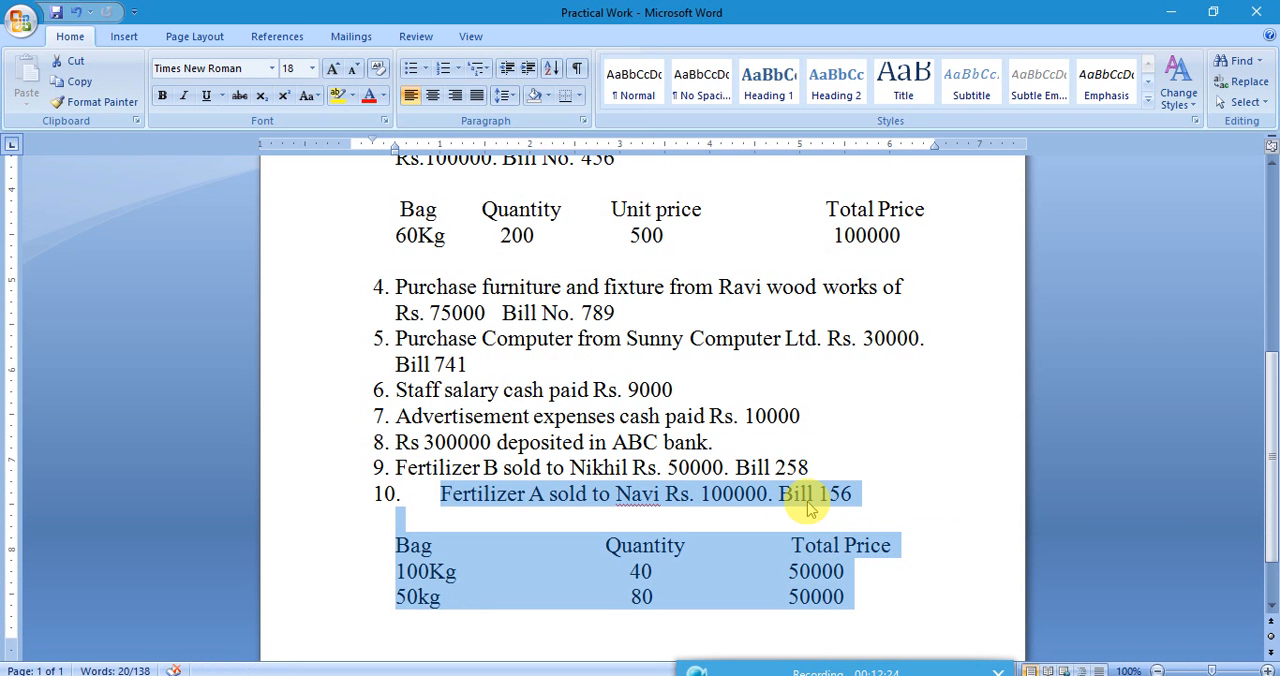
pyautogui.click(1171, 12)
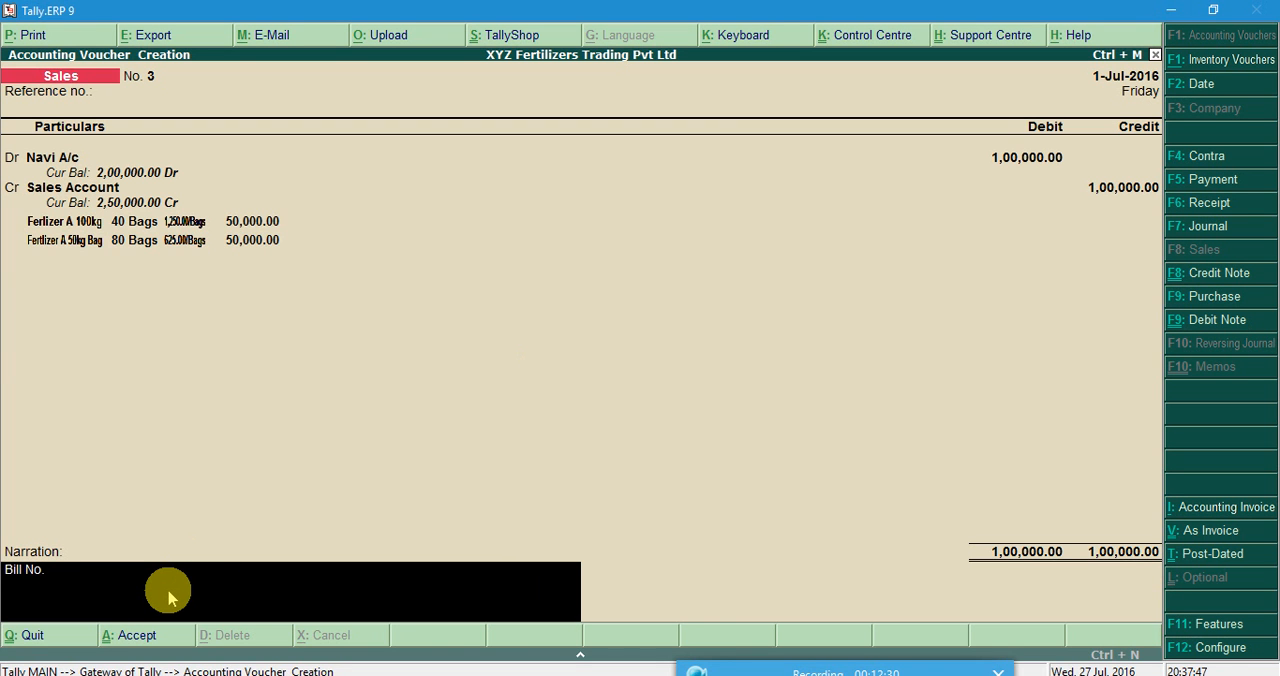
pyautogui.write('156')
pyautogui.press('Return')
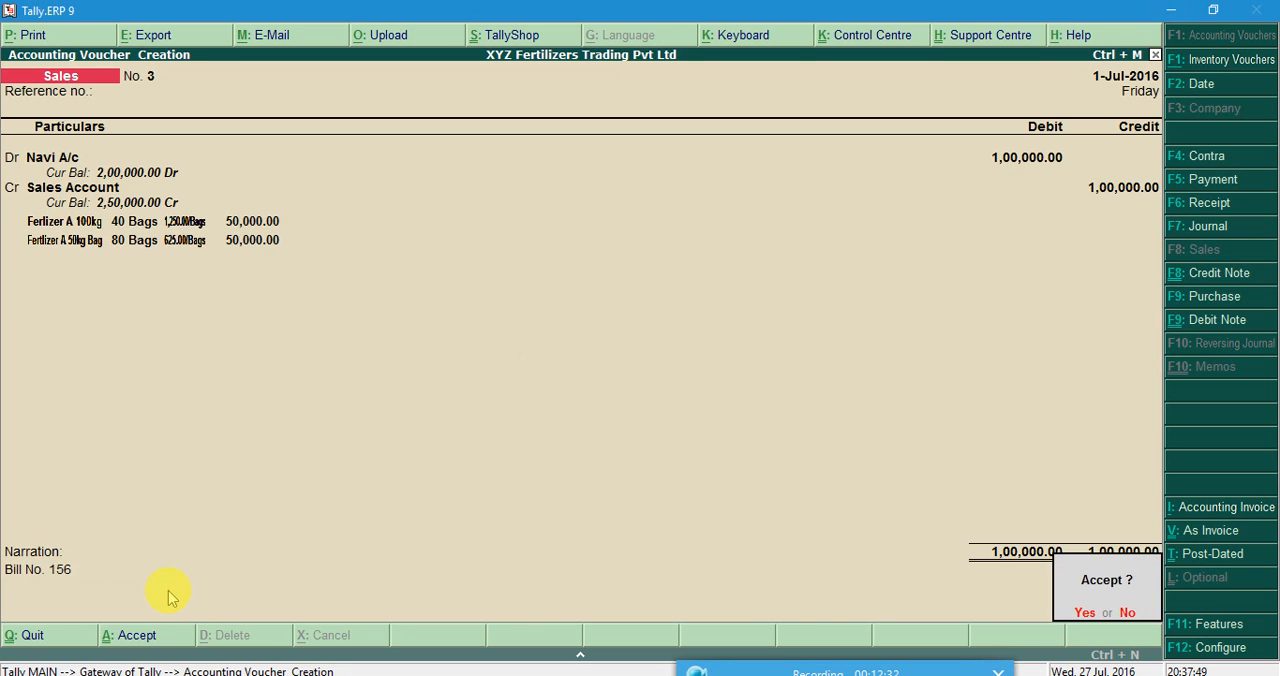
pyautogui.press('Return')
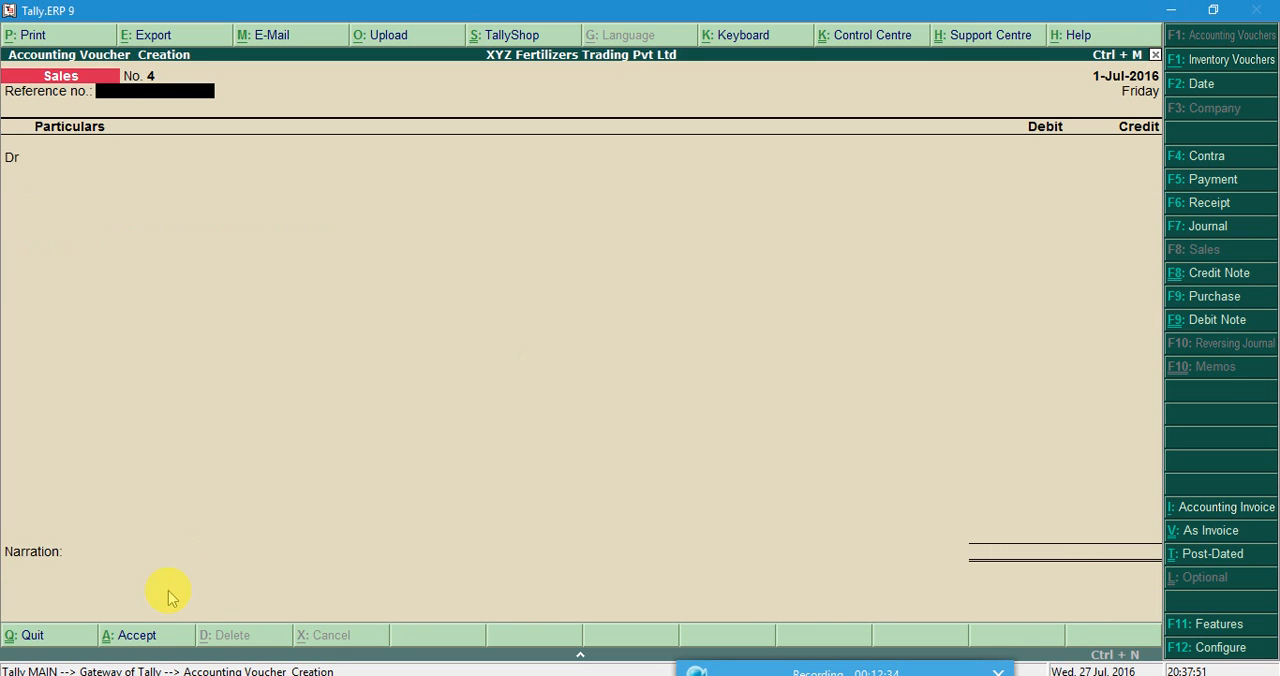
pyautogui.press('Escape')
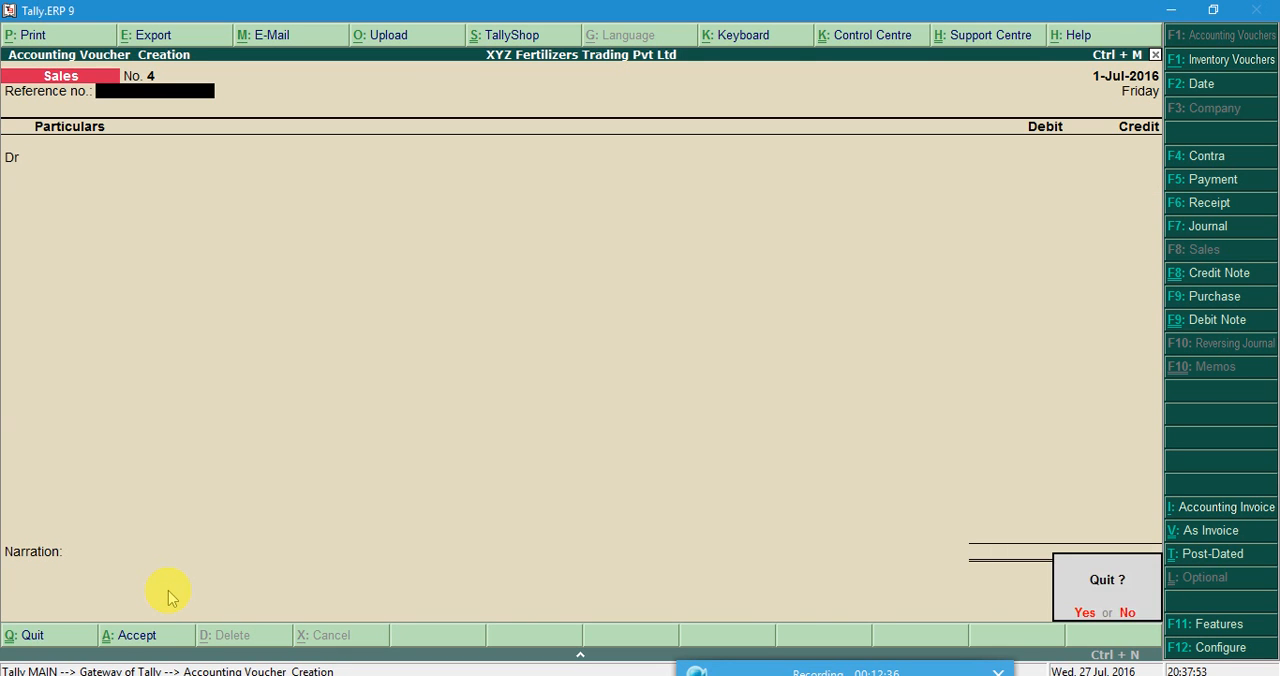
pyautogui.press('Return')
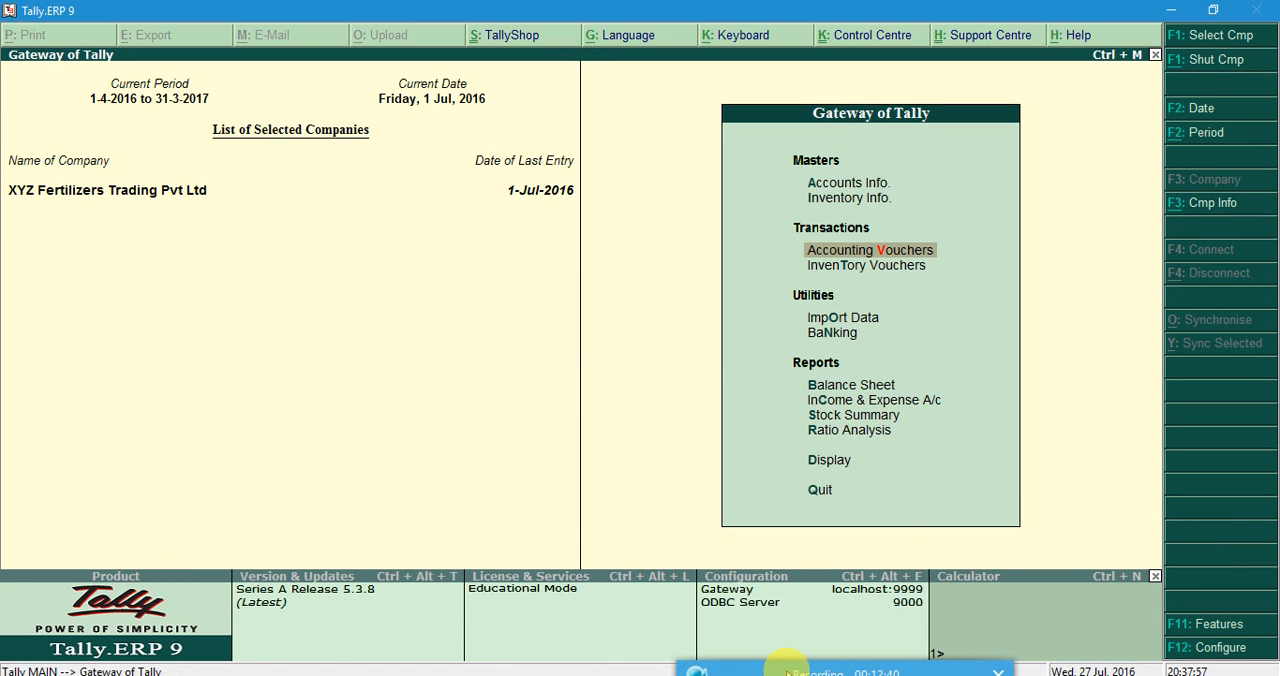
# Examine the closing quantities, rates and values of the three fertilizer items in the Stock Summary, and return to the Gateway of Tally.
pyautogui.press('s')
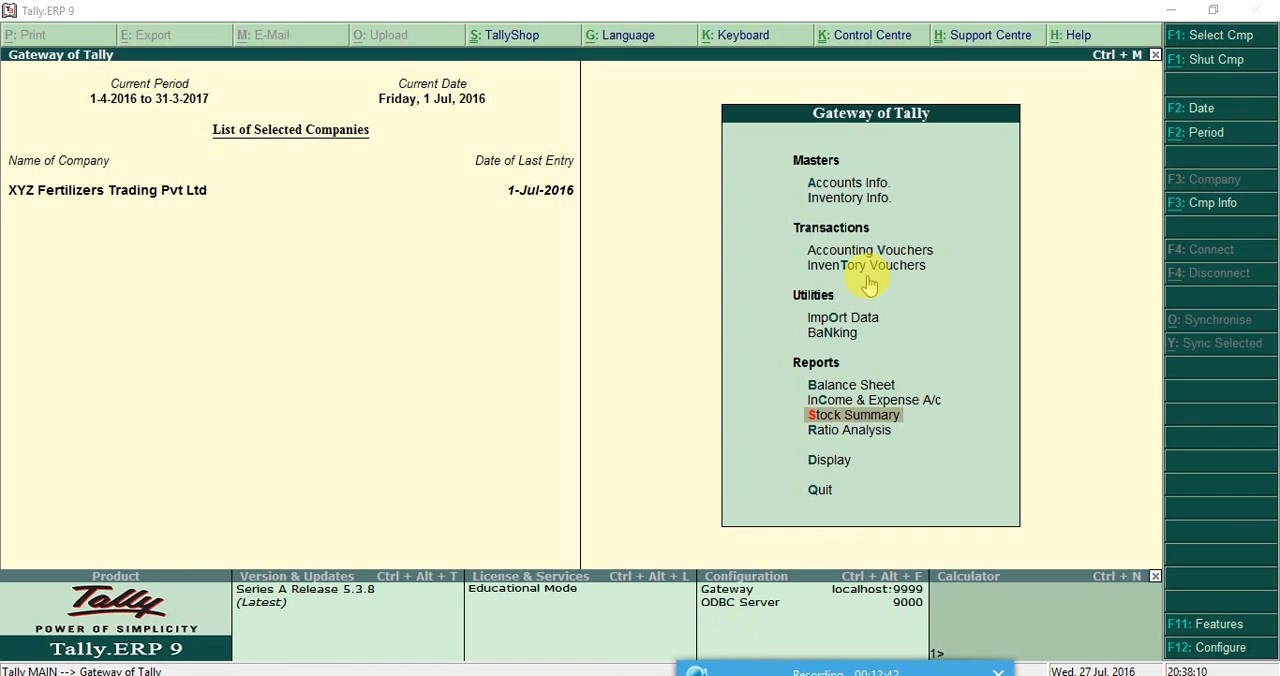
pyautogui.click(690, 152)
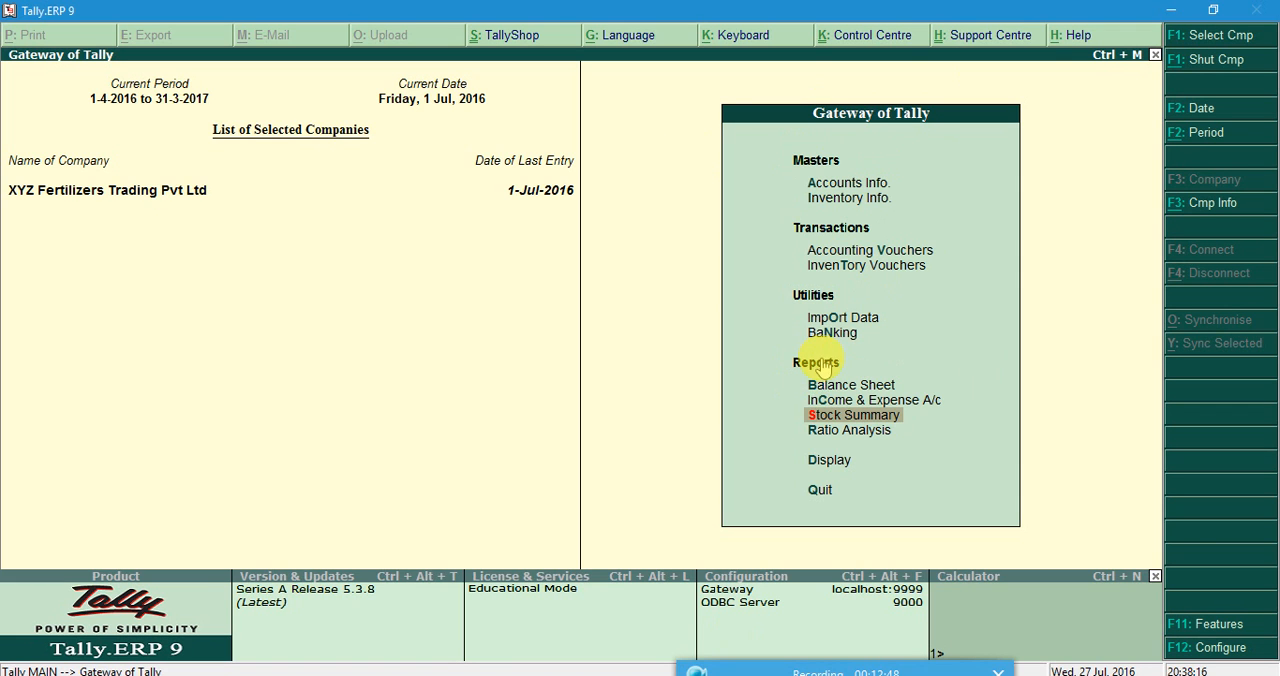
pyautogui.click(835, 423)
pyautogui.press('Down')
pyautogui.press('Up')
pyautogui.press('Down')
pyautogui.press('Down')
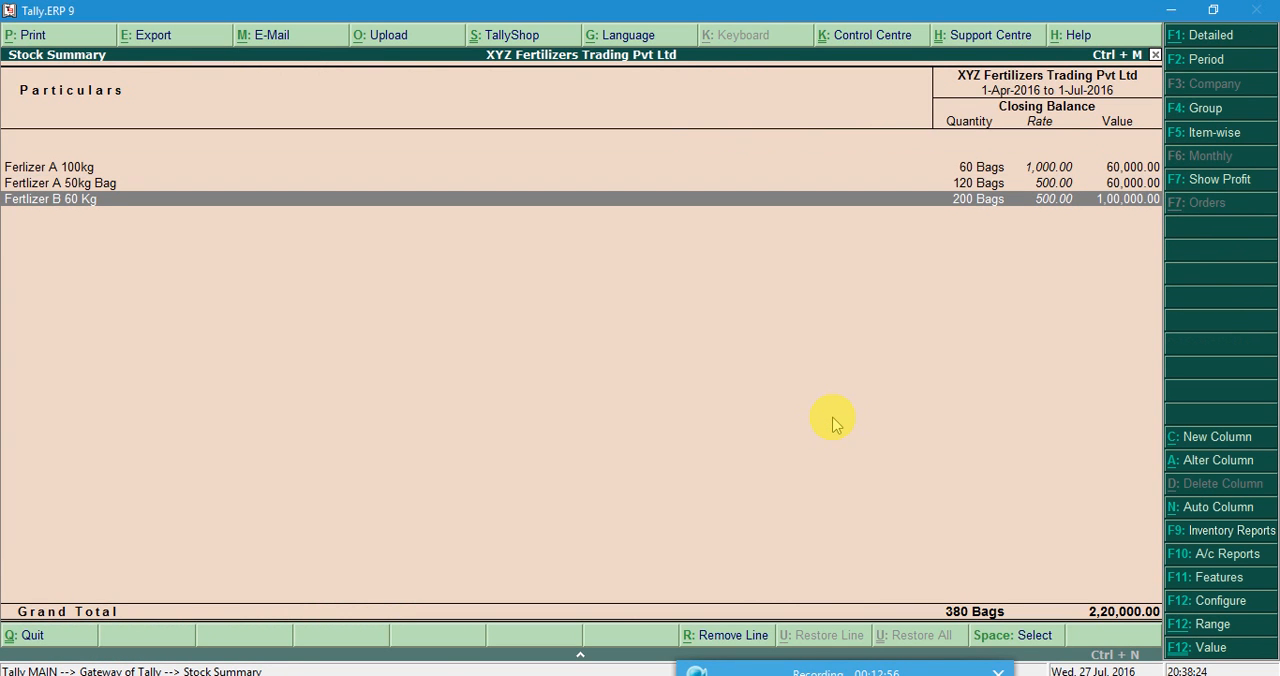
pyautogui.press('Up')
pyautogui.press('Up')
pyautogui.press('Down')
pyautogui.press('Down')
pyautogui.press('Up')
pyautogui.press('Up')
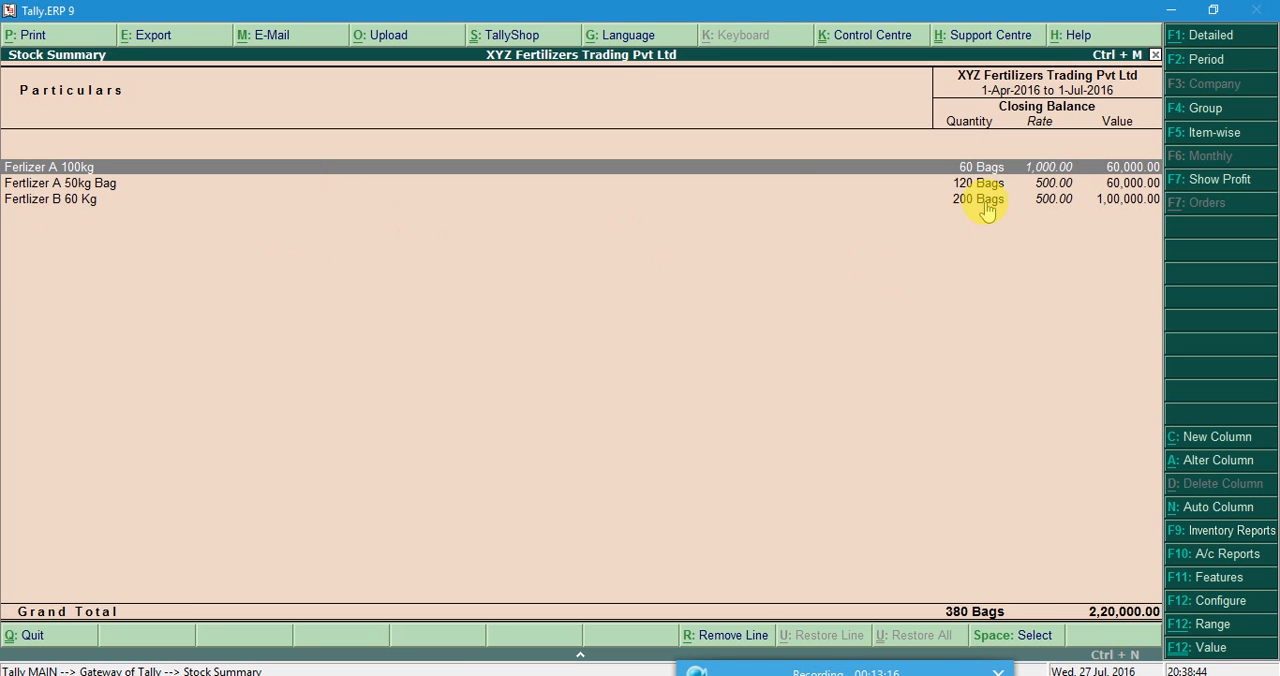
pyautogui.press('Escape')
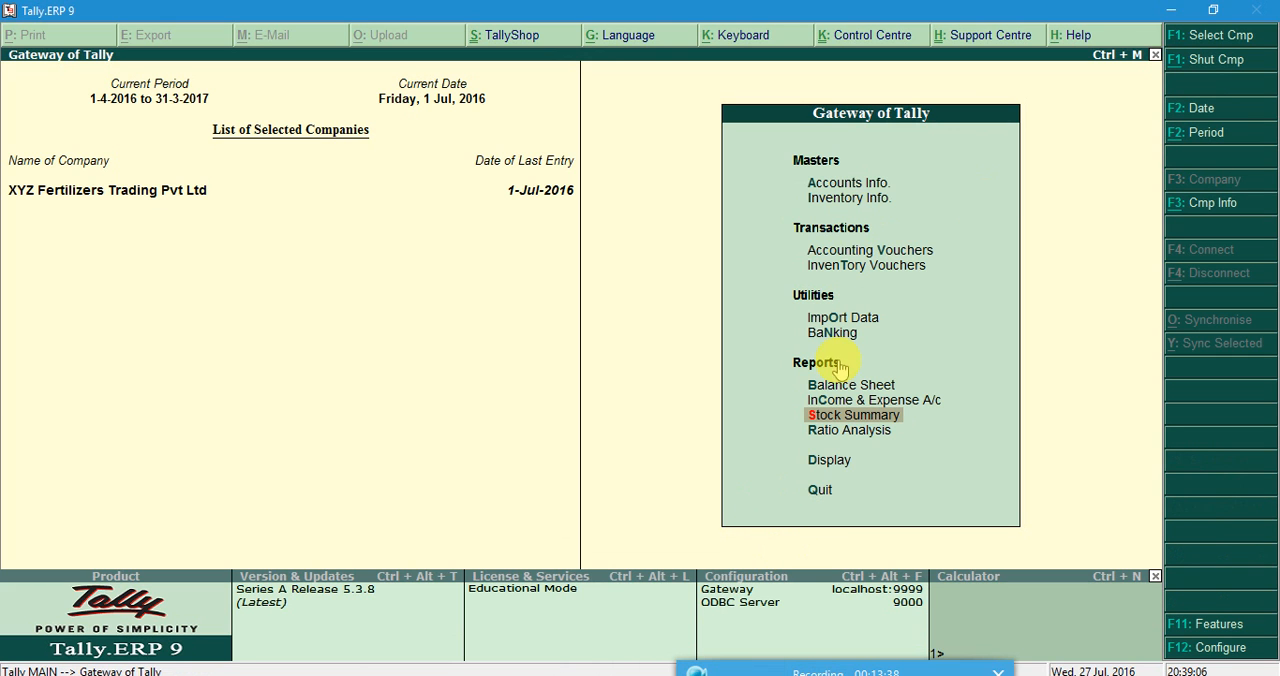
pyautogui.click(720, 668)
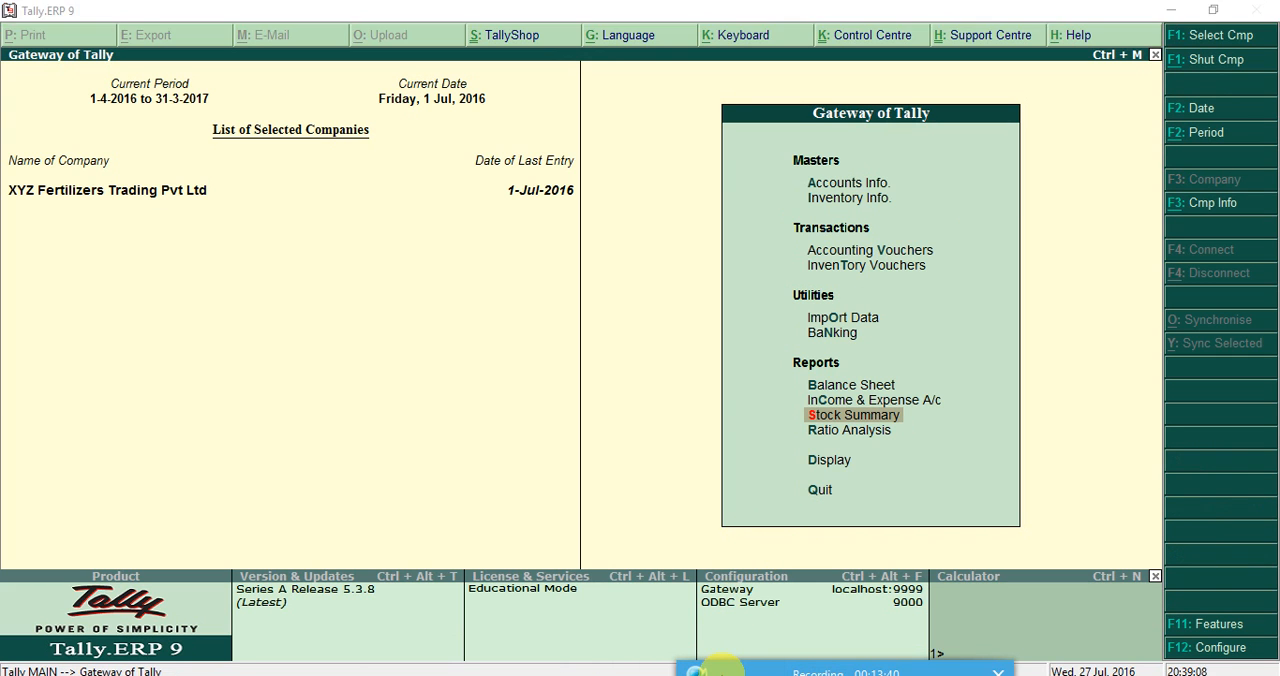